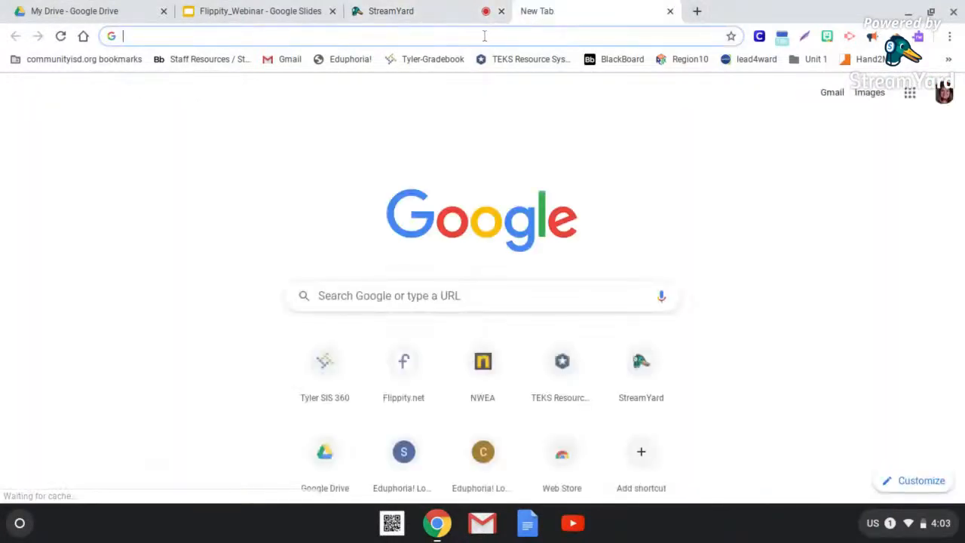
- Go to the flippity.net website
{"action": "type", "text": "fli"}
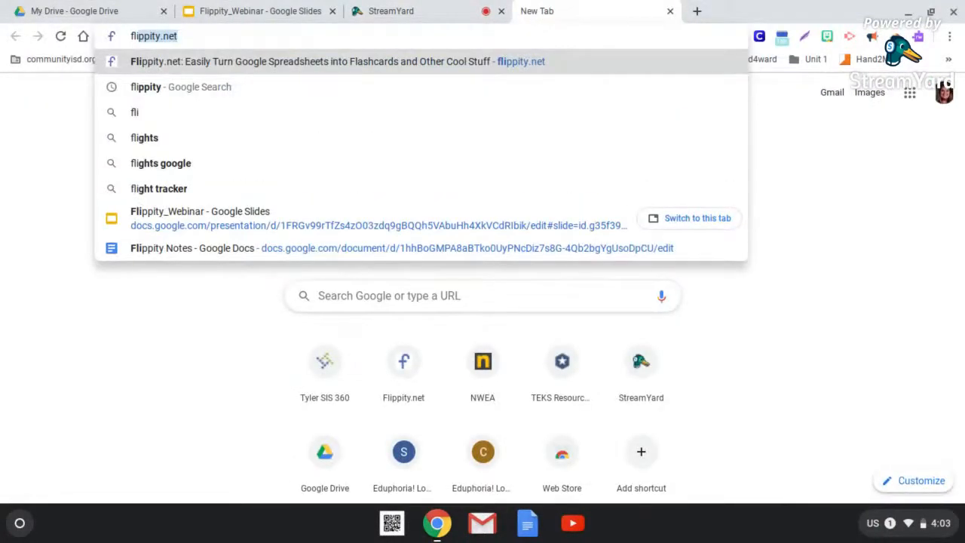
{"action": "type", "text": "ppity"}
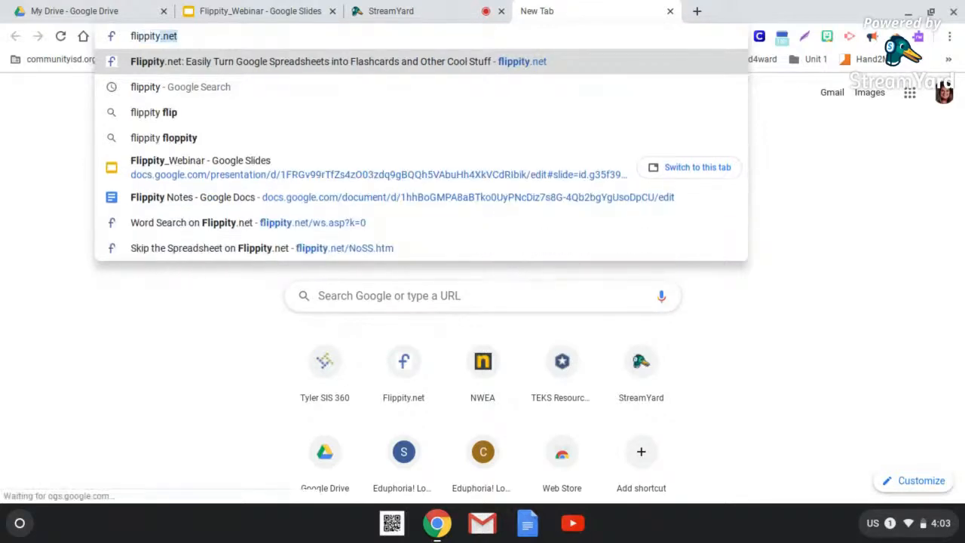
{"action": "type", "text": ".net"}
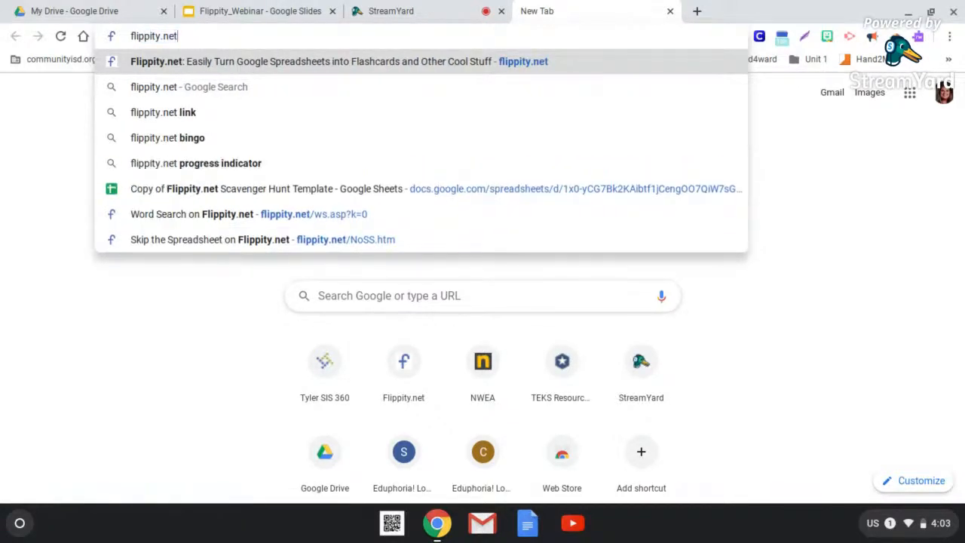
{"action": "key", "text": "Return"}
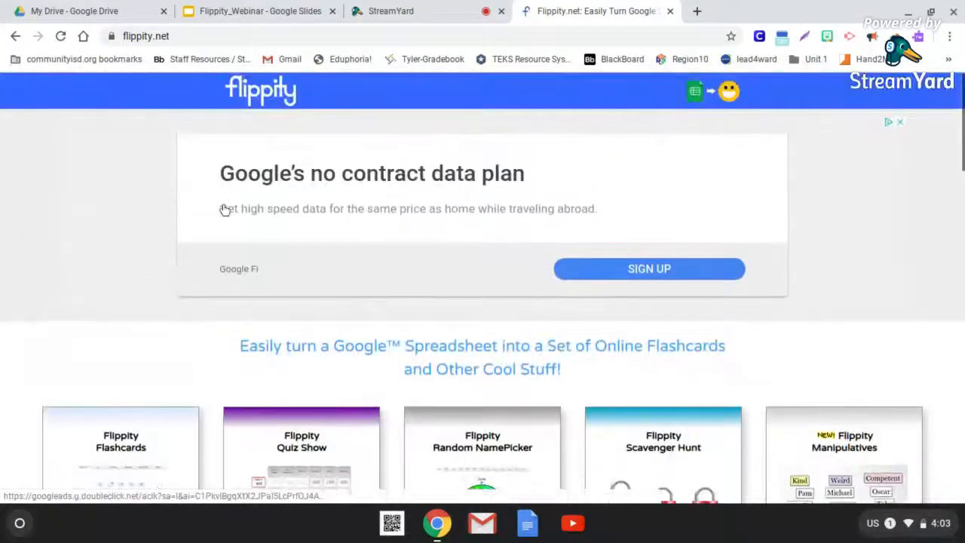
- Look through the Flippity activity templates, from Flashcards and Scavenger Hunt down to Certificate Quiz
{"action": "scroll", "coordinate": [225, 209], "scroll_direction": "down", "scroll_amount": 6}
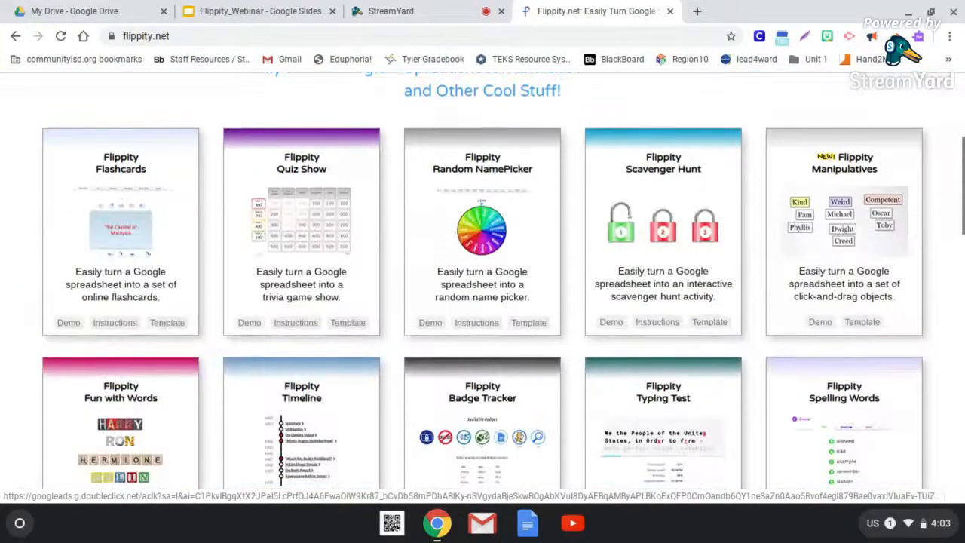
{"action": "scroll", "coordinate": [485, 284], "scroll_direction": "down", "scroll_amount": 4}
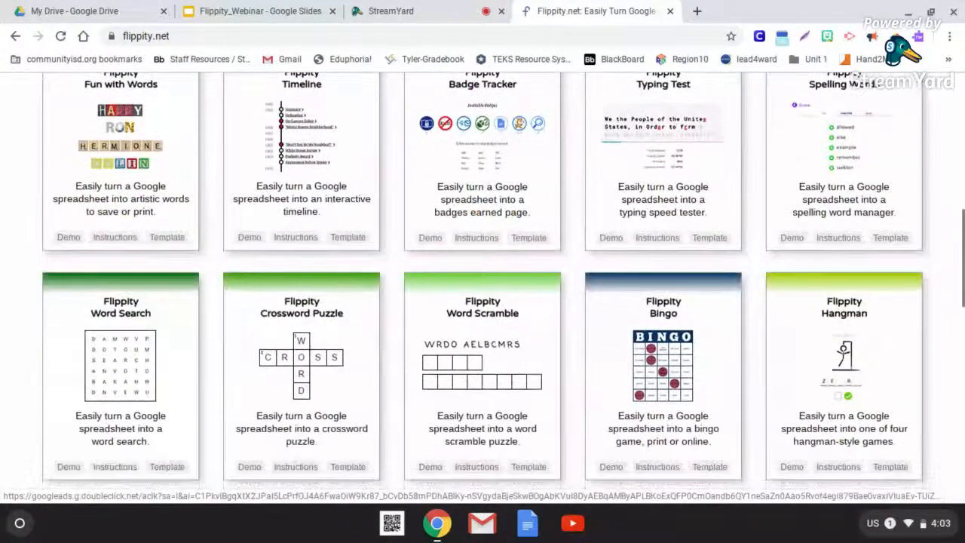
{"action": "scroll", "coordinate": [485, 283], "scroll_direction": "down", "scroll_amount": 5}
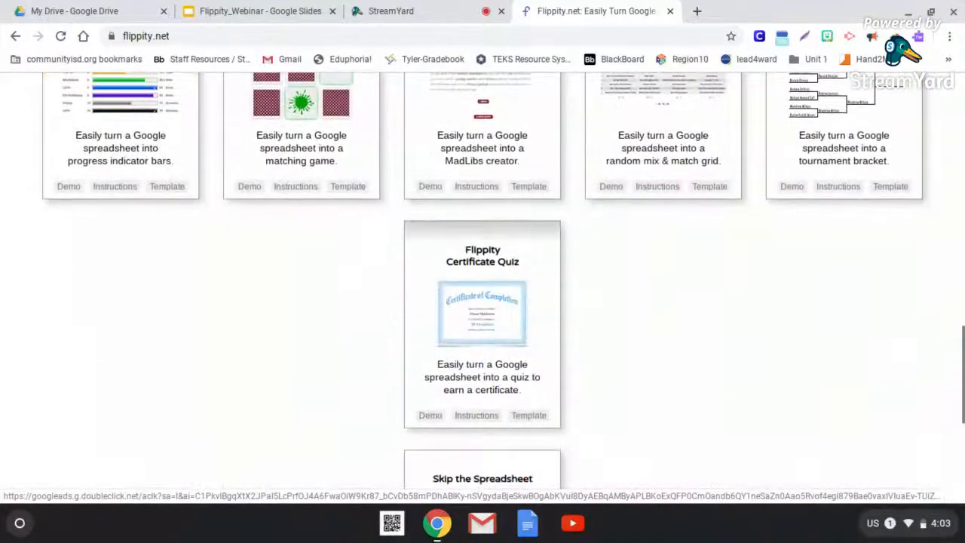
{"action": "scroll", "coordinate": [486, 283], "scroll_direction": "up", "scroll_amount": 5}
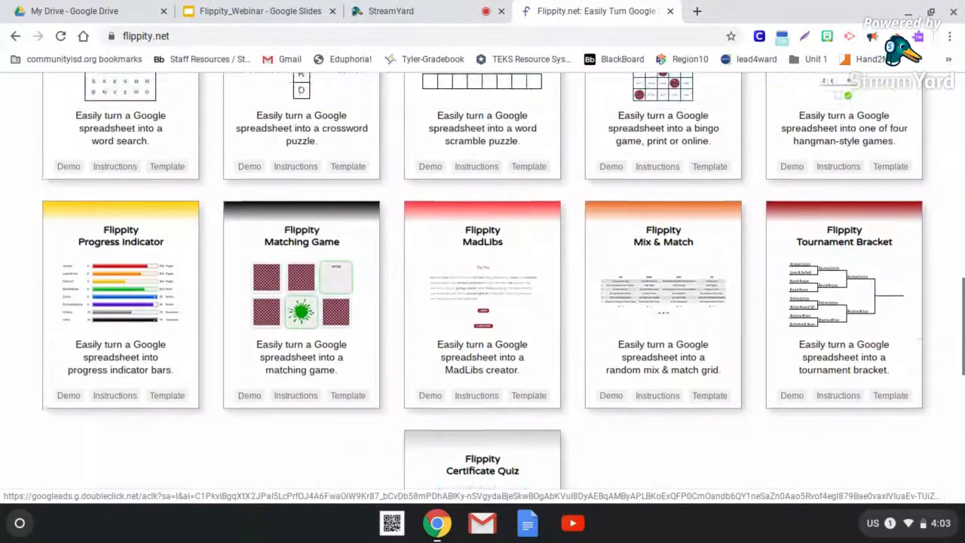
{"action": "scroll", "coordinate": [485, 284], "scroll_direction": "up", "scroll_amount": 8}
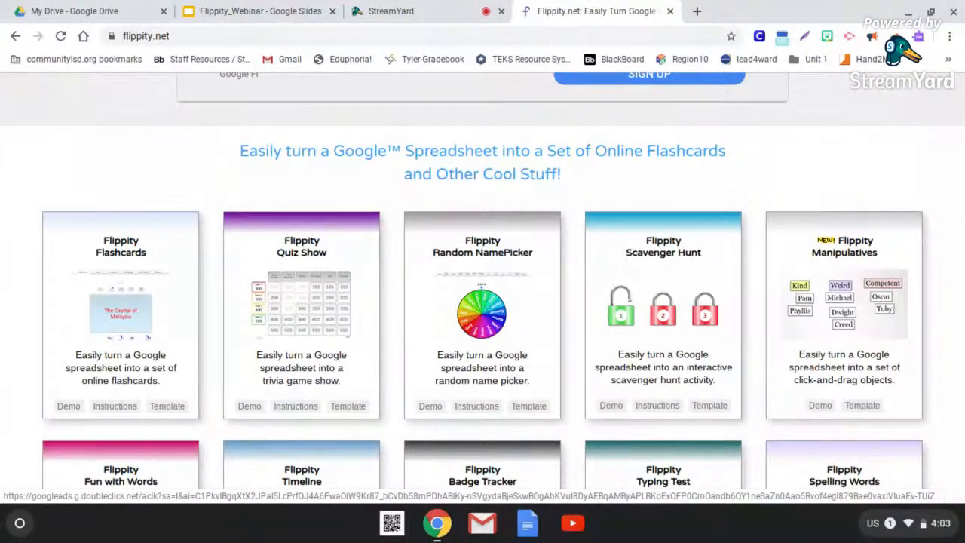
{"action": "scroll", "coordinate": [222, 272], "scroll_direction": "down", "scroll_amount": 1}
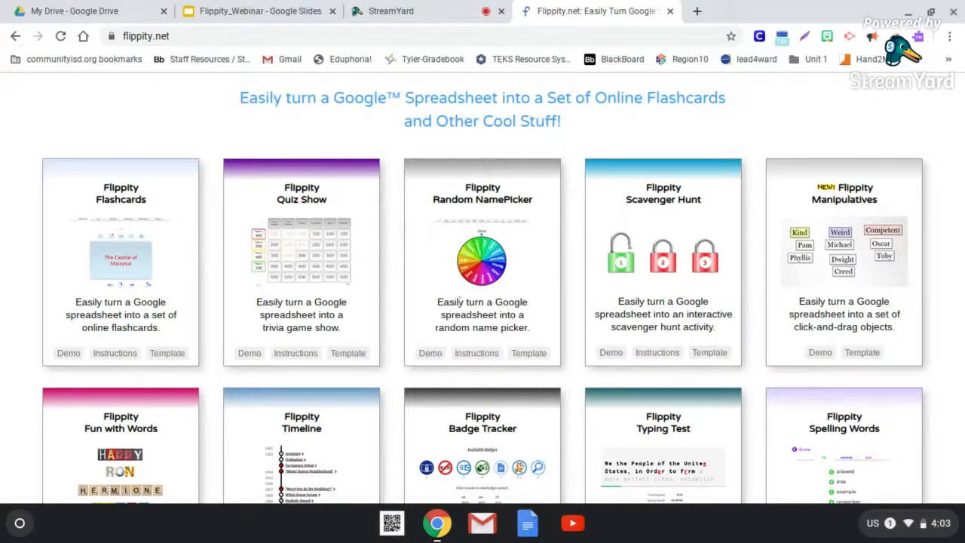
{"action": "scroll", "coordinate": [458, 302], "scroll_direction": "down", "scroll_amount": 2}
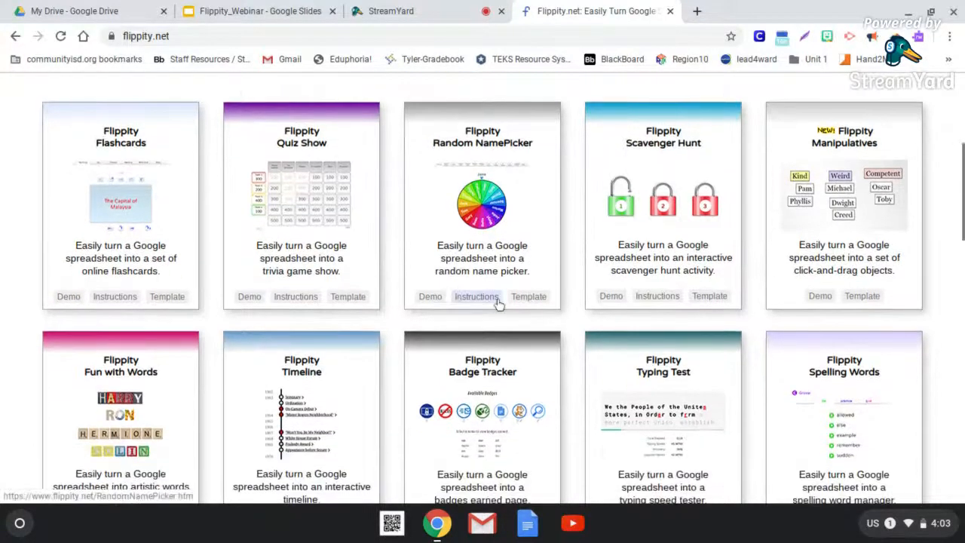
{"action": "scroll", "coordinate": [678, 302], "scroll_direction": "down", "scroll_amount": 1}
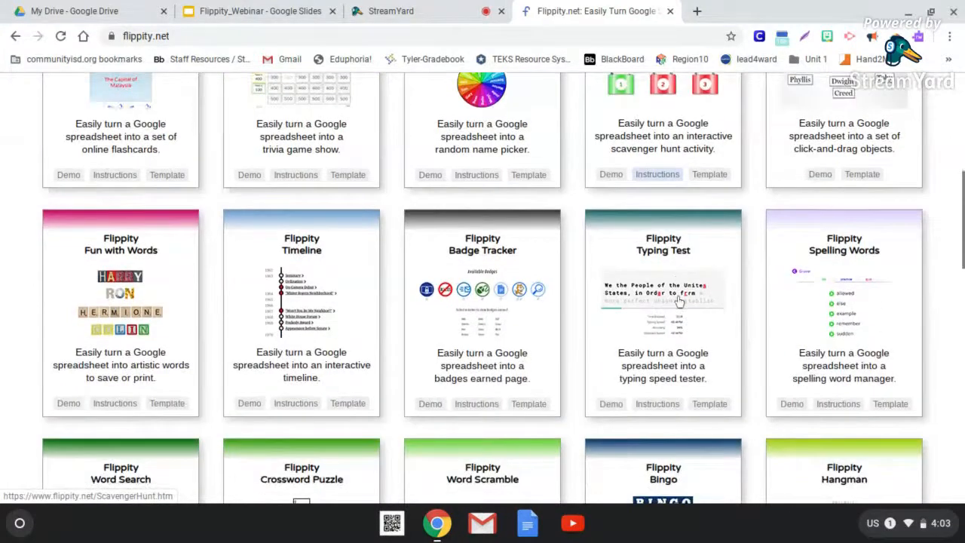
{"action": "scroll", "coordinate": [681, 301], "scroll_direction": "down", "scroll_amount": 2}
{"action": "scroll", "coordinate": [678, 301], "scroll_direction": "down", "scroll_amount": 4}
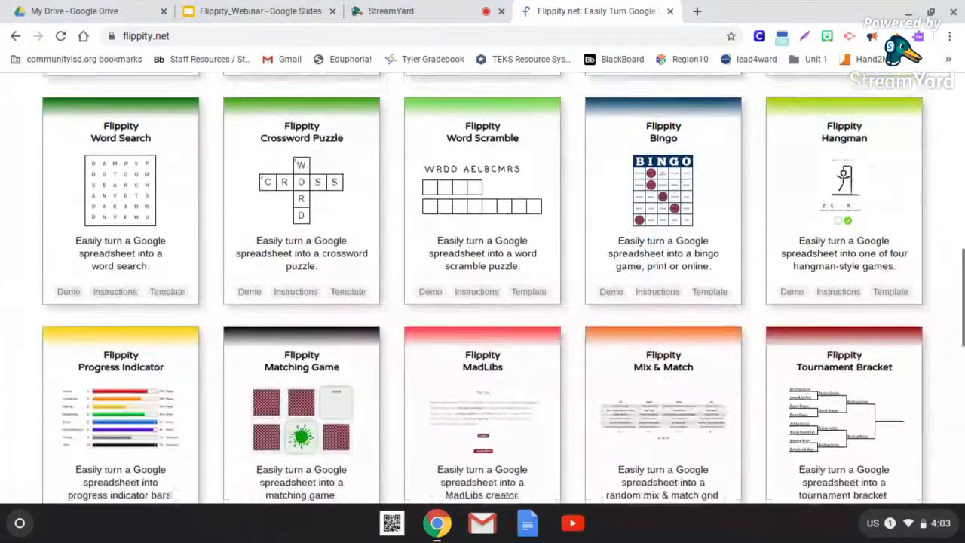
{"action": "scroll", "coordinate": [678, 301], "scroll_direction": "up", "scroll_amount": 9}
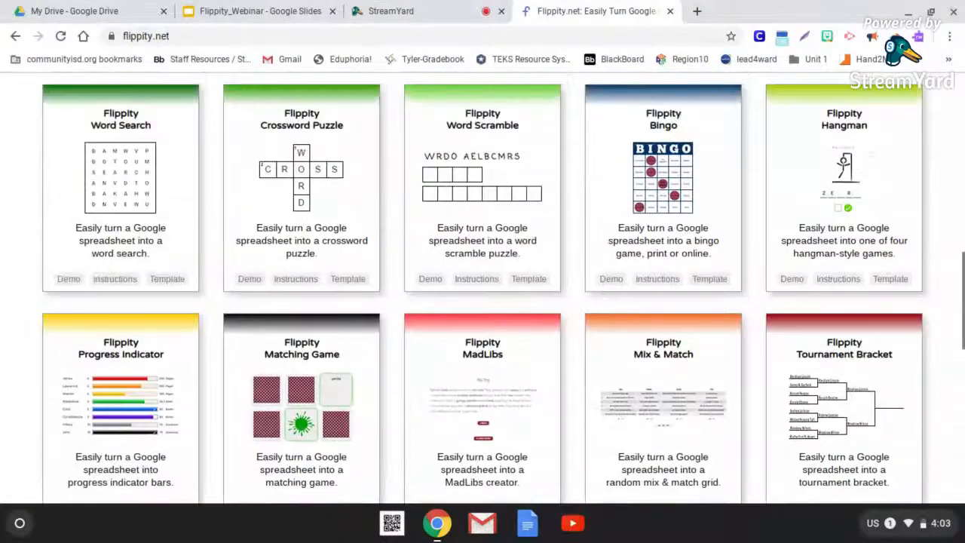
{"action": "scroll", "coordinate": [482, 302], "scroll_direction": "up", "scroll_amount": 1}
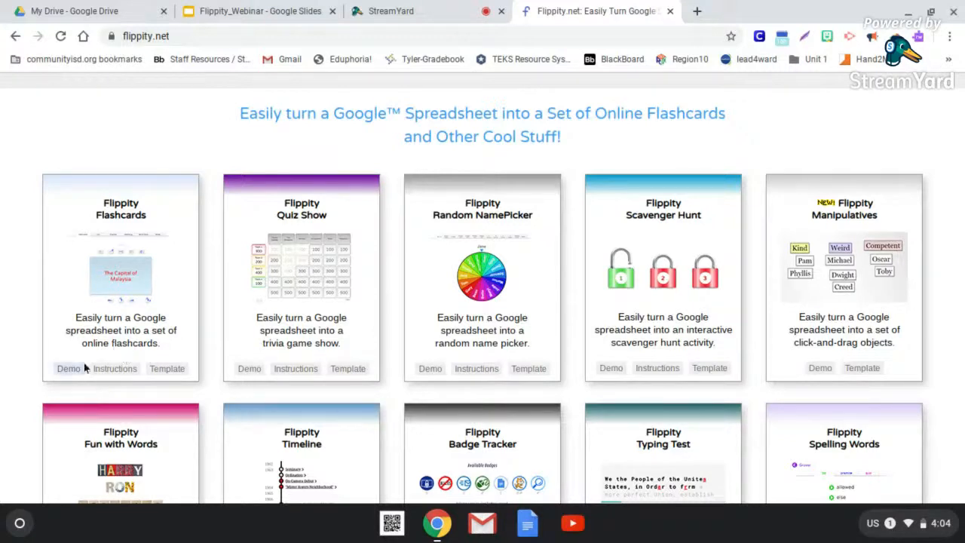
- View the Scavenger Hunt demo and the question behind lock 1, and return to the list of activities
{"action": "left_click", "coordinate": [613, 369]}
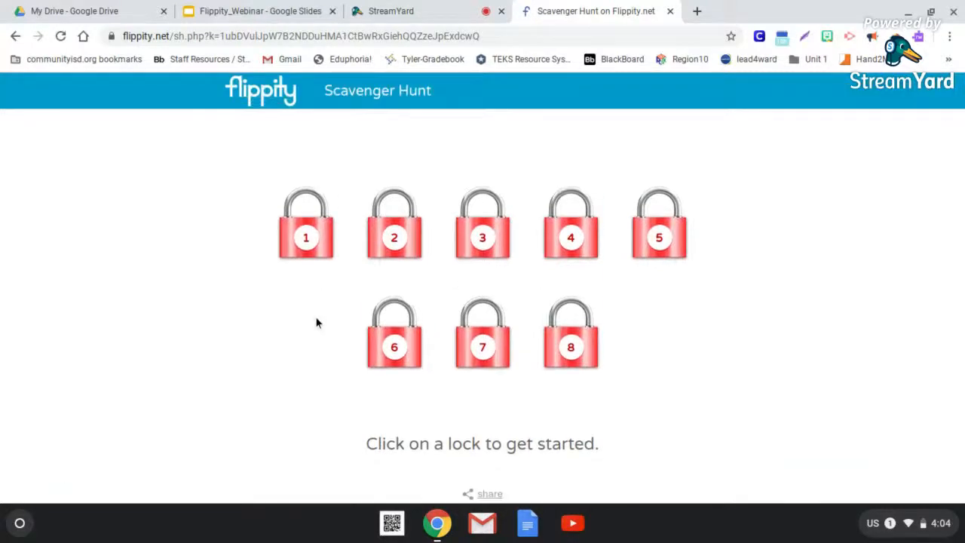
{"action": "left_click", "coordinate": [309, 246]}
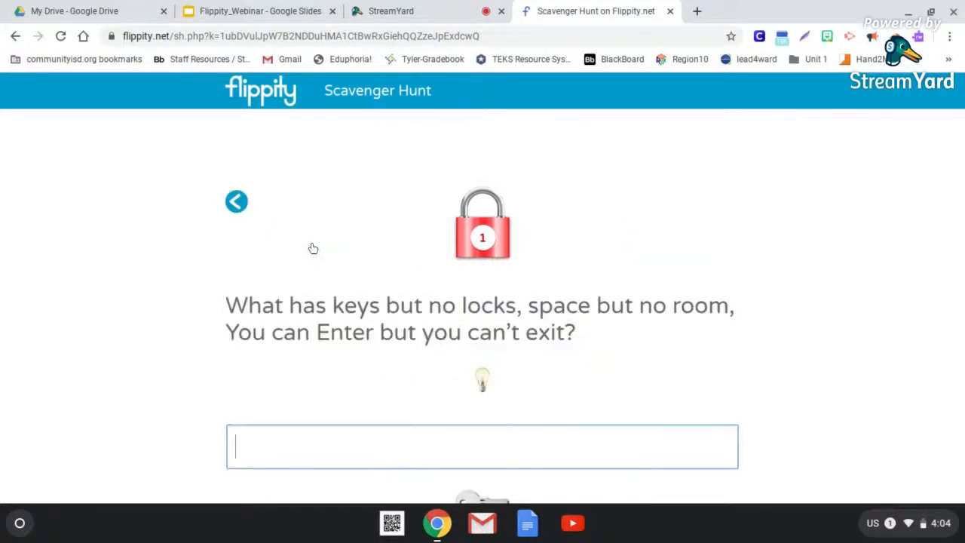
{"action": "left_click", "coordinate": [236, 201]}
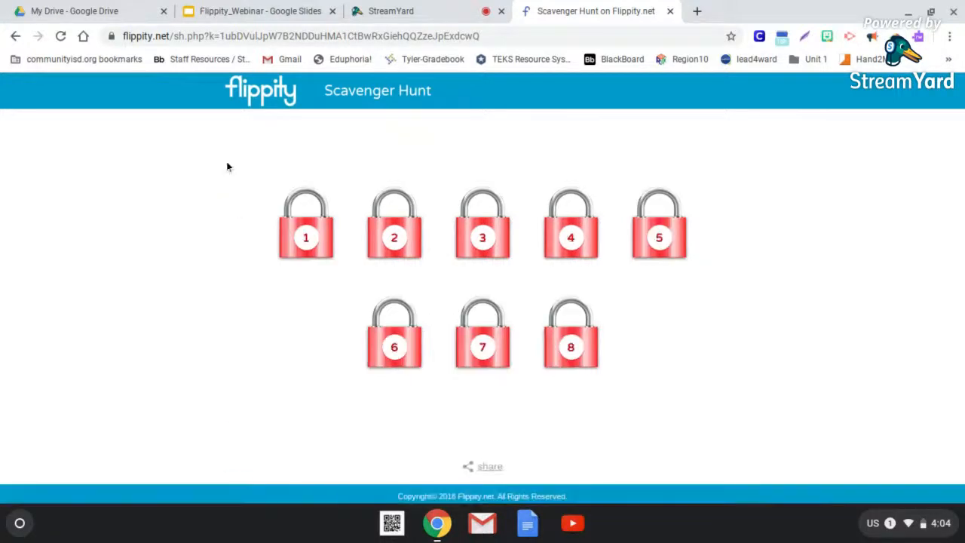
{"action": "left_click", "coordinate": [15, 38]}
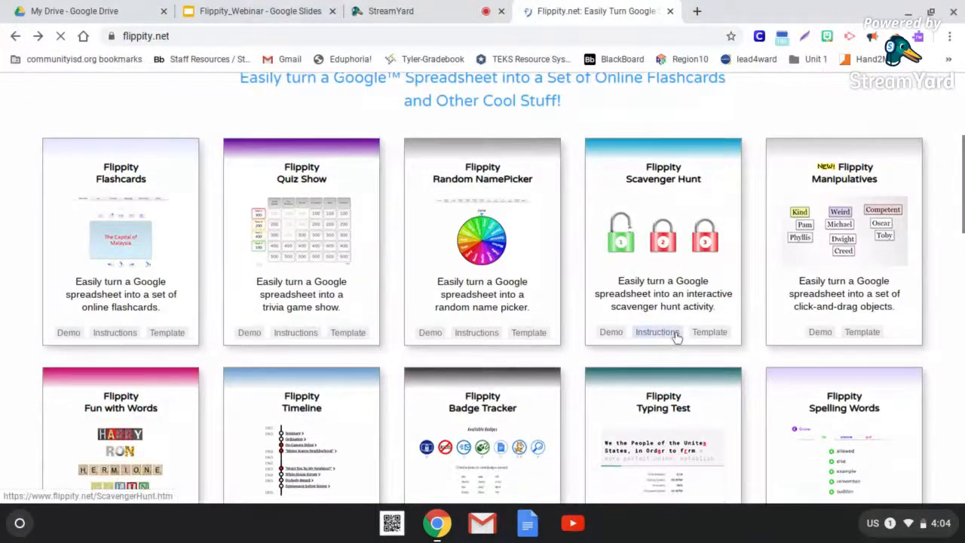
- Read through the Scavenger Hunt instructions, including the FAQ and multimedia sections, and return to the list of activities
{"action": "left_click", "coordinate": [674, 332]}
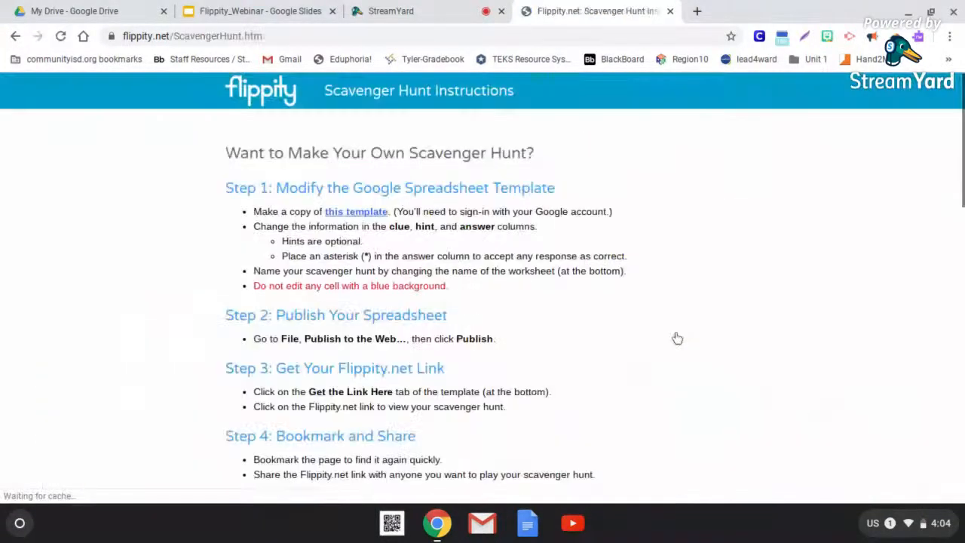
{"action": "scroll", "coordinate": [674, 336], "scroll_direction": "down", "scroll_amount": 5}
{"action": "scroll", "coordinate": [483, 289], "scroll_direction": "down", "scroll_amount": 7}
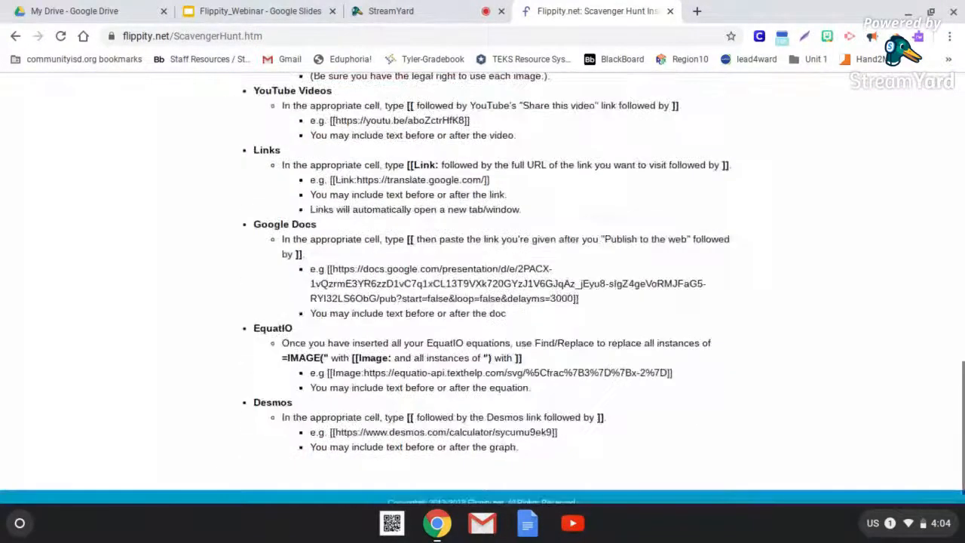
{"action": "scroll", "coordinate": [482, 289], "scroll_direction": "up", "scroll_amount": 10}
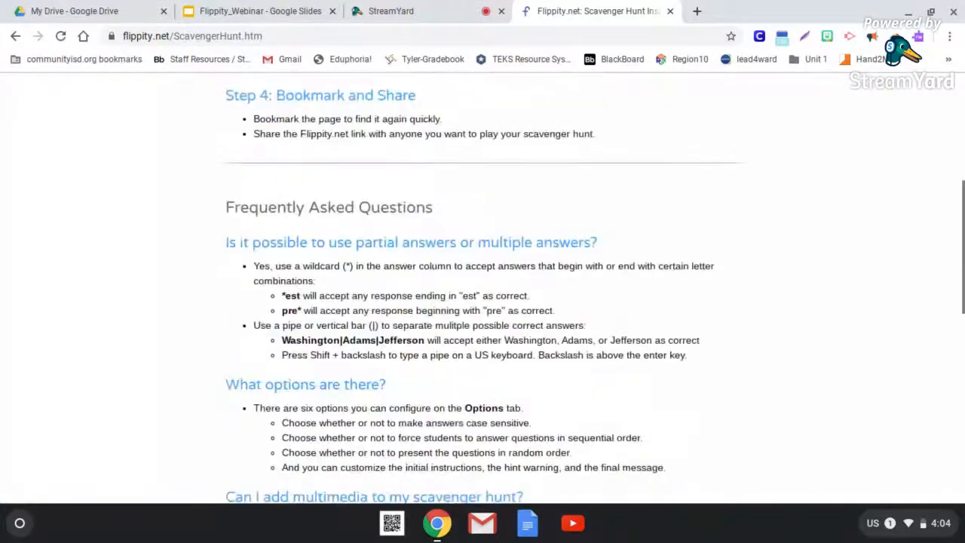
{"action": "scroll", "coordinate": [463, 99], "scroll_direction": "up", "scroll_amount": 4}
{"action": "left_click", "coordinate": [14, 37]}
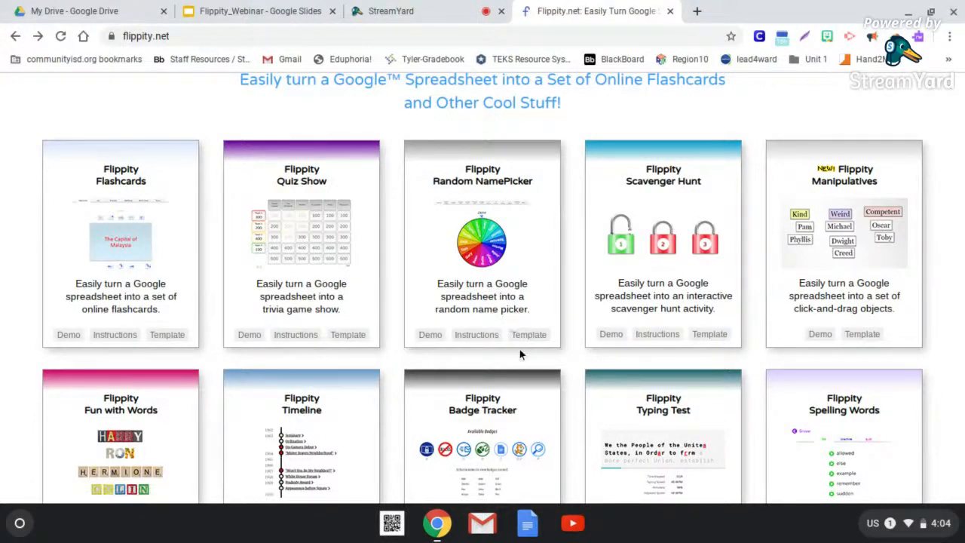
- Make a personal Google Drive copy of the Flippity Scavenger Hunt template
{"action": "scroll", "coordinate": [483, 287], "scroll_direction": "down", "scroll_amount": 2}
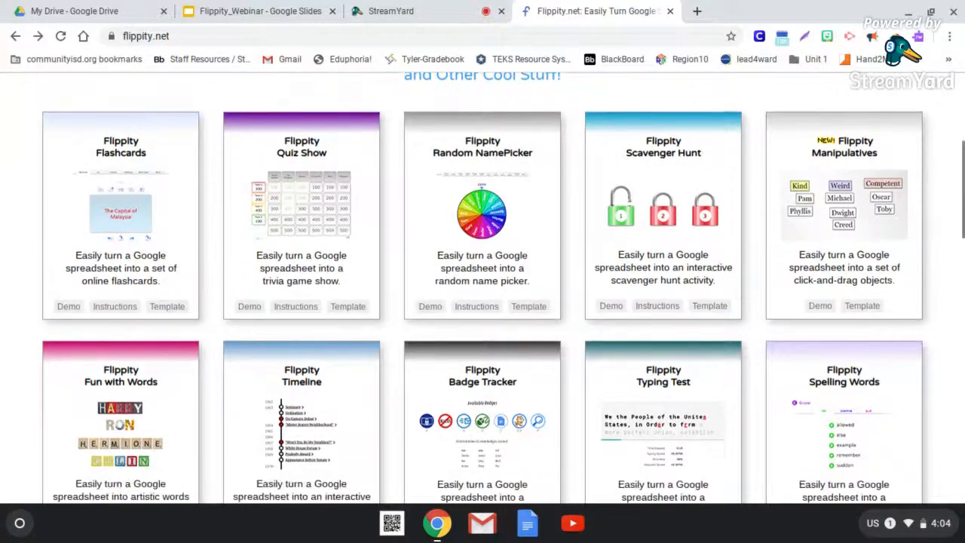
{"action": "scroll", "coordinate": [596, 362], "scroll_direction": "down", "scroll_amount": 2}
{"action": "scroll", "coordinate": [596, 362], "scroll_direction": "up", "scroll_amount": 4}
{"action": "scroll", "coordinate": [595, 362], "scroll_direction": "down", "scroll_amount": 1}
{"action": "scroll", "coordinate": [595, 362], "scroll_direction": "down", "scroll_amount": 1}
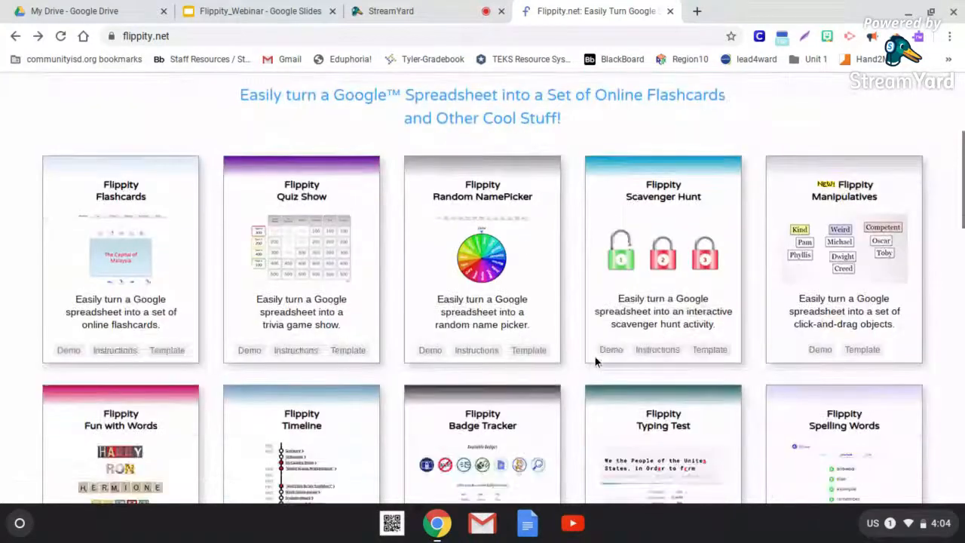
{"action": "left_click", "coordinate": [709, 351]}
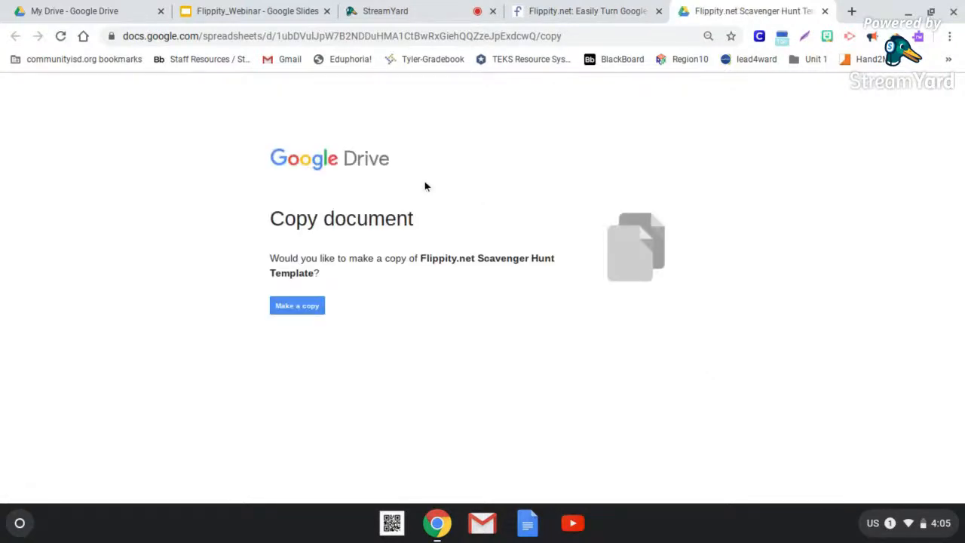
{"action": "left_click", "coordinate": [299, 309]}
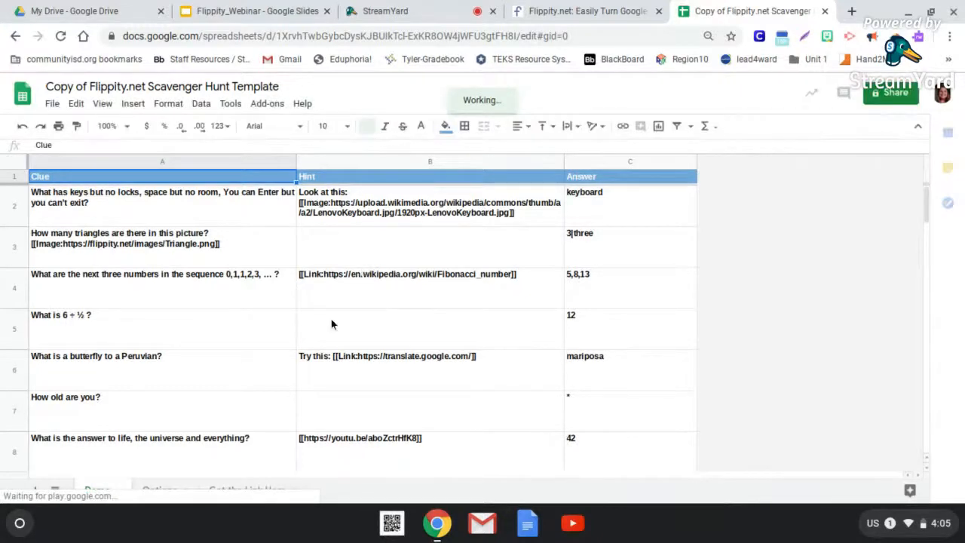
- Rename the copied scavenger hunt spreadsheet to WebinarPractice
{"action": "scroll", "coordinate": [331, 324], "scroll_direction": "down", "scroll_amount": 3}
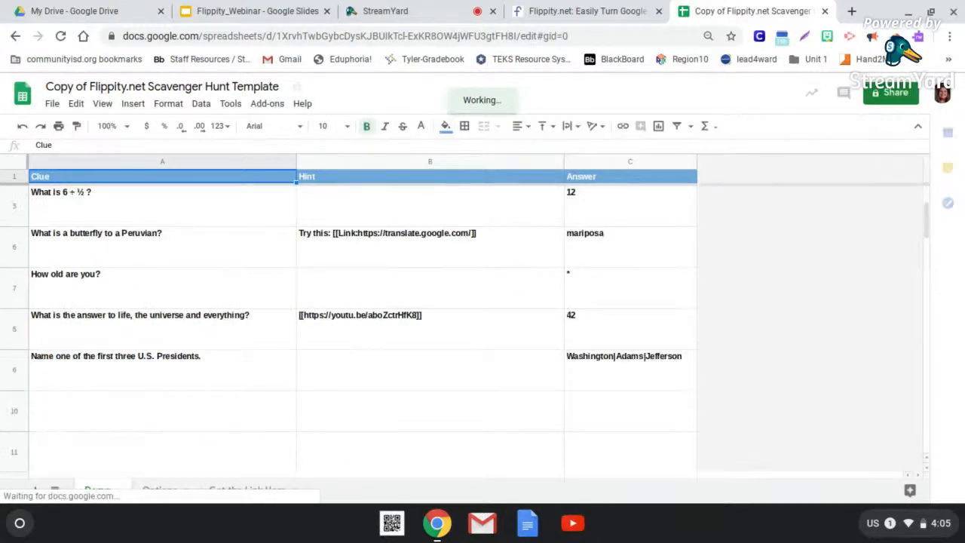
{"action": "scroll", "coordinate": [361, 324], "scroll_direction": "up", "scroll_amount": 3}
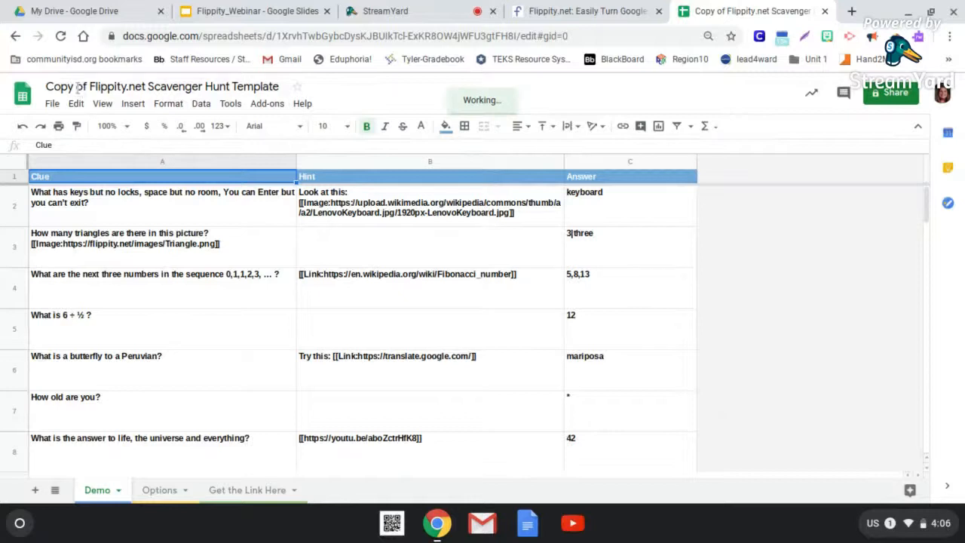
{"action": "left_click", "coordinate": [104, 87]}
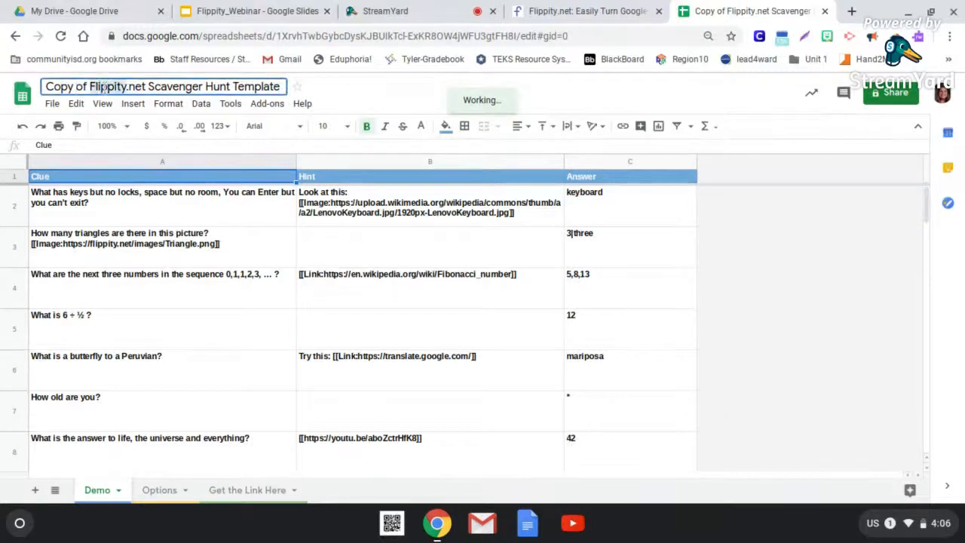
{"action": "triple_click", "coordinate": [104, 87]}
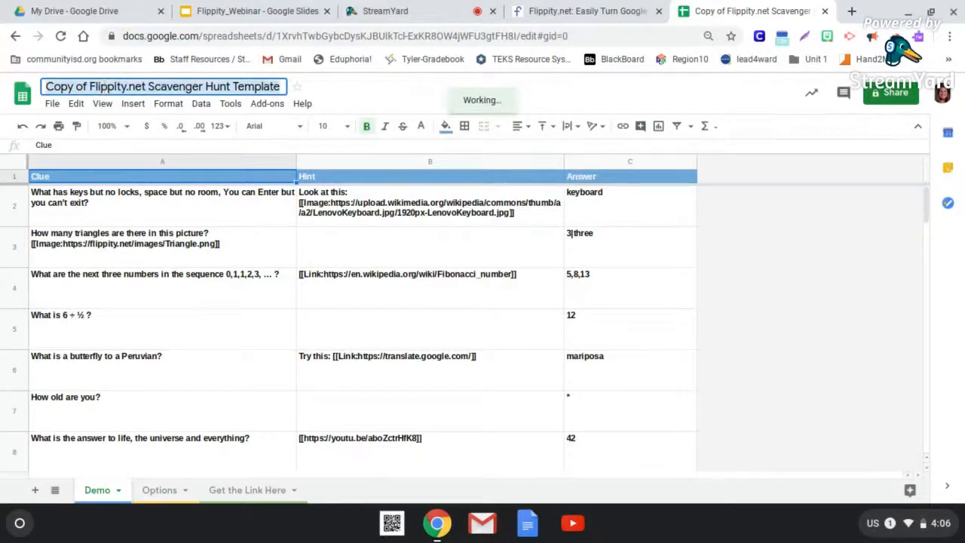
{"action": "type", "text": "We"}
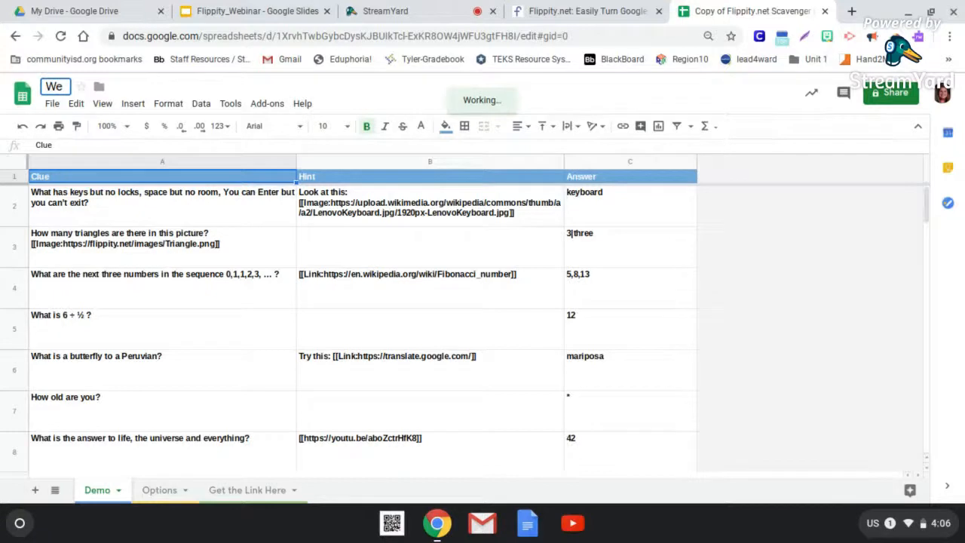
{"action": "type", "text": "binarPracti"}
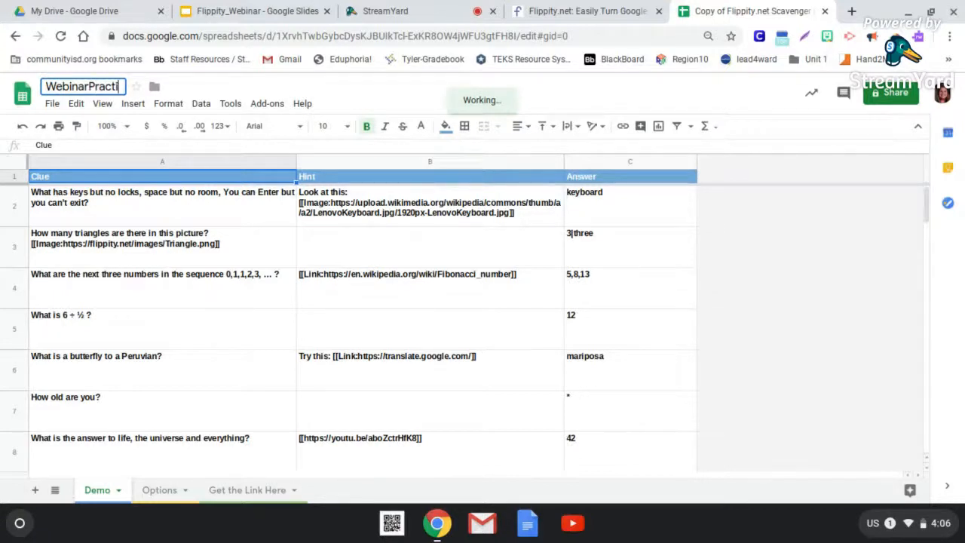
{"action": "type", "text": "ce"}
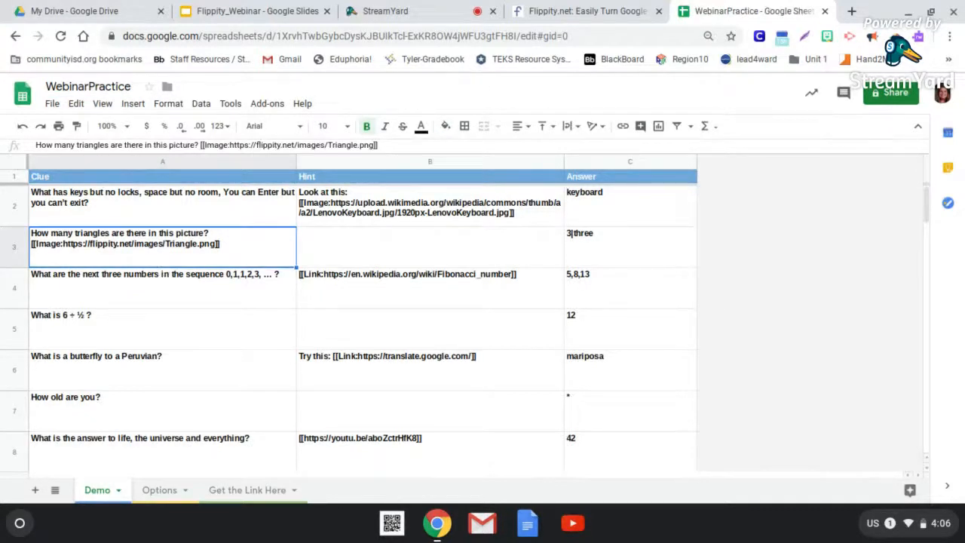
- Clear the sample clues, hints and answers in rows 4 through 9 of the Demo sheet
{"action": "scroll", "coordinate": [41, 208], "scroll_direction": "down", "scroll_amount": 1}
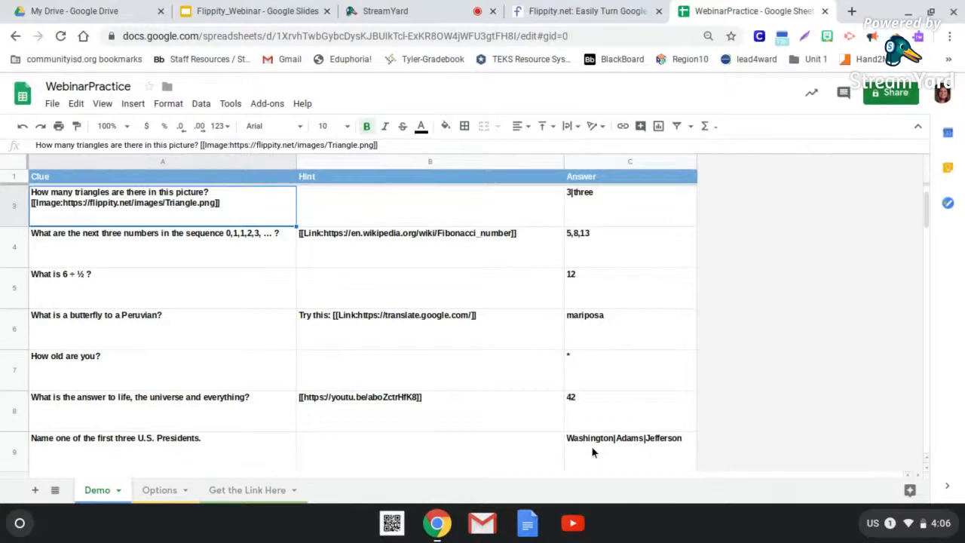
{"action": "left_click_drag", "start_coordinate": [231, 335], "coordinate": [205, 252]}
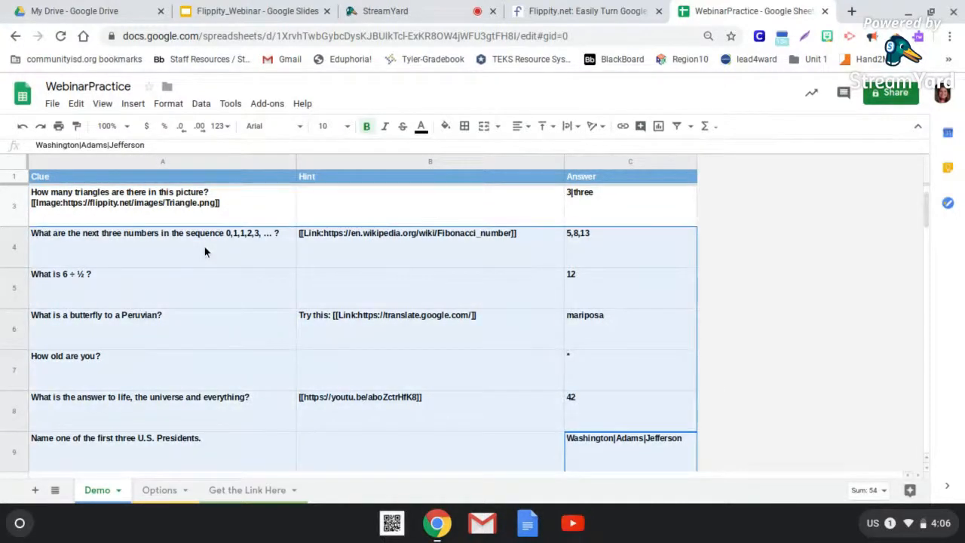
{"action": "key", "text": "Delete"}
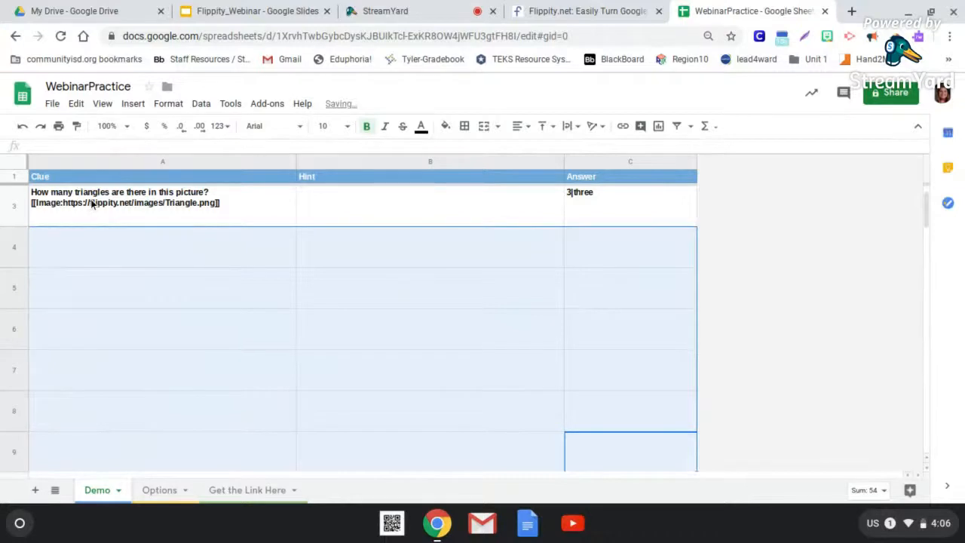
- Delete the triangle clue and its answer from row 3 of the Demo sheet
{"action": "left_click", "coordinate": [92, 203]}
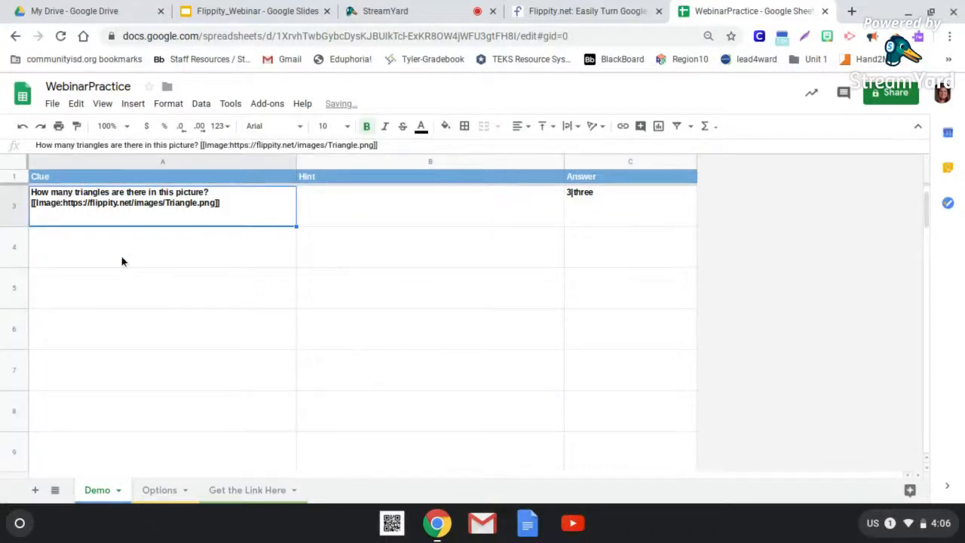
{"action": "left_click_drag", "start_coordinate": [130, 226], "coordinate": [618, 221]}
{"action": "left_click", "coordinate": [618, 222]}
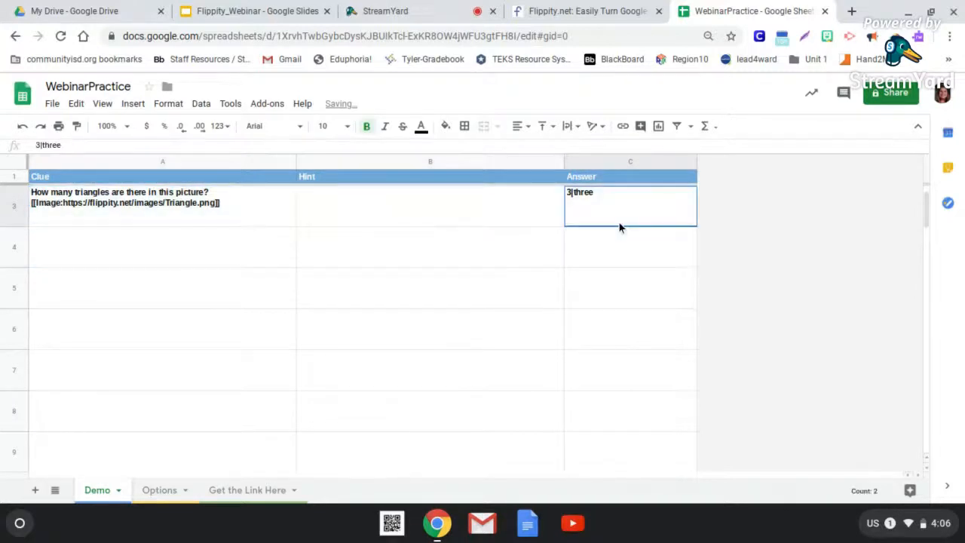
{"action": "left_click", "coordinate": [358, 239]}
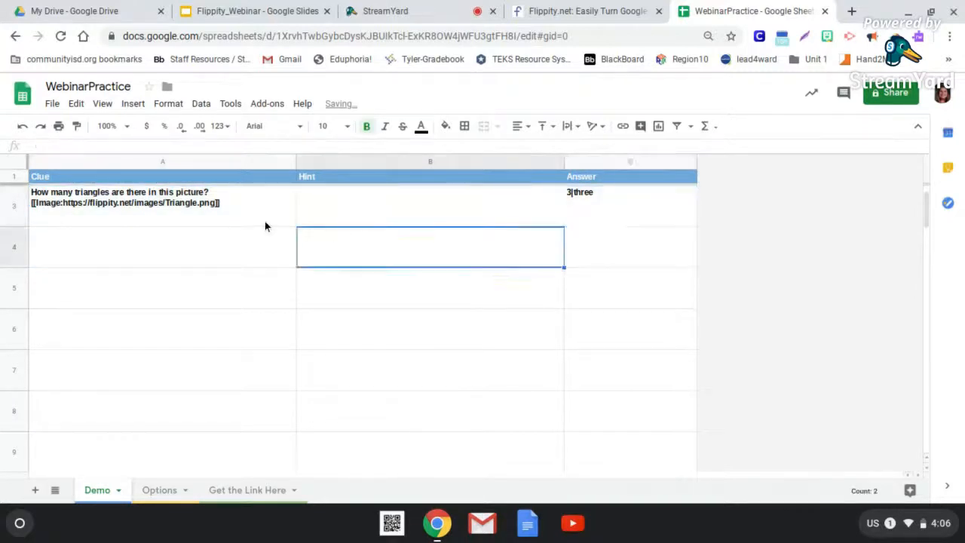
{"action": "left_click", "coordinate": [265, 214]}
{"action": "key", "text": "Delete"}
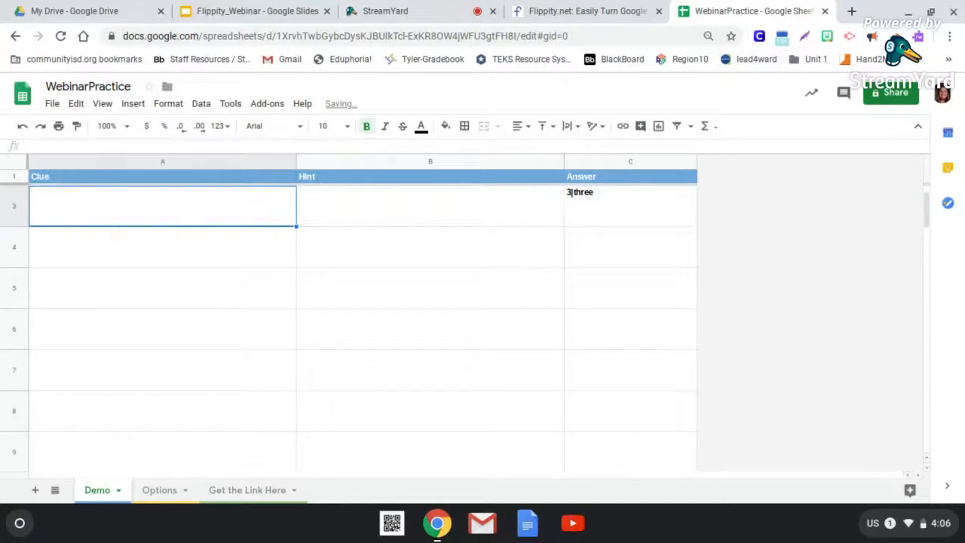
{"action": "left_click", "coordinate": [603, 213]}
{"action": "key", "text": "Delete"}
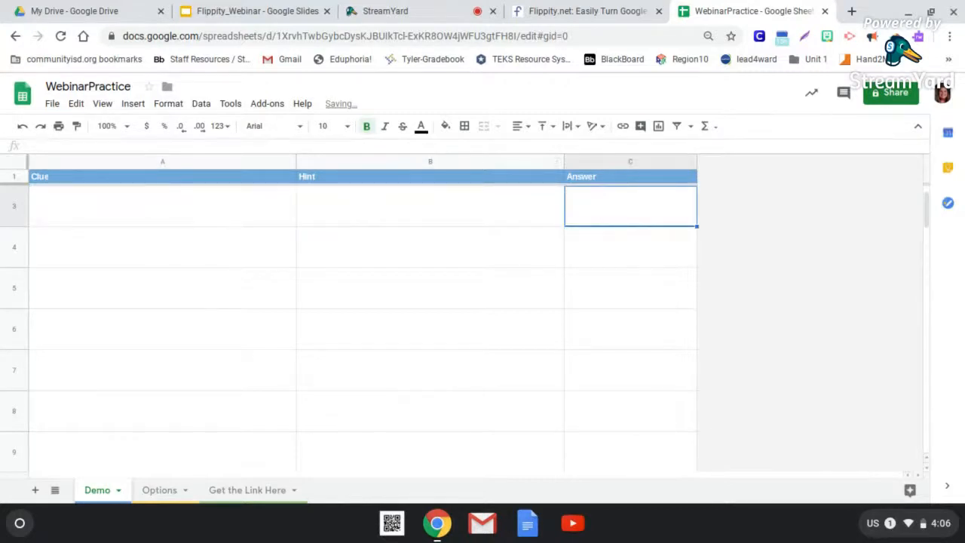
- Undo the deletions of the sample clues, hints and answers in rows 3 through 9
{"action": "left_click", "coordinate": [171, 204]}
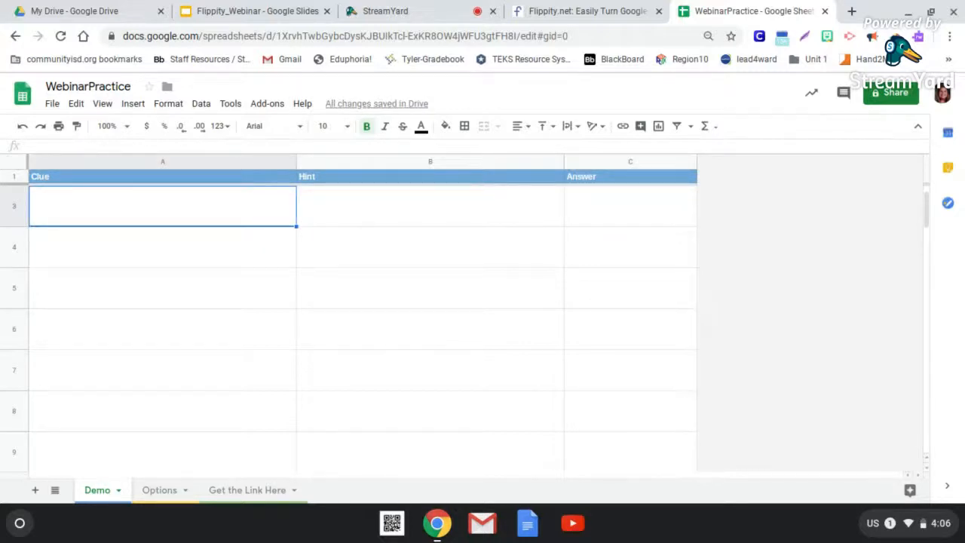
{"action": "left_click", "coordinate": [23, 125]}
{"action": "left_click", "coordinate": [24, 126]}
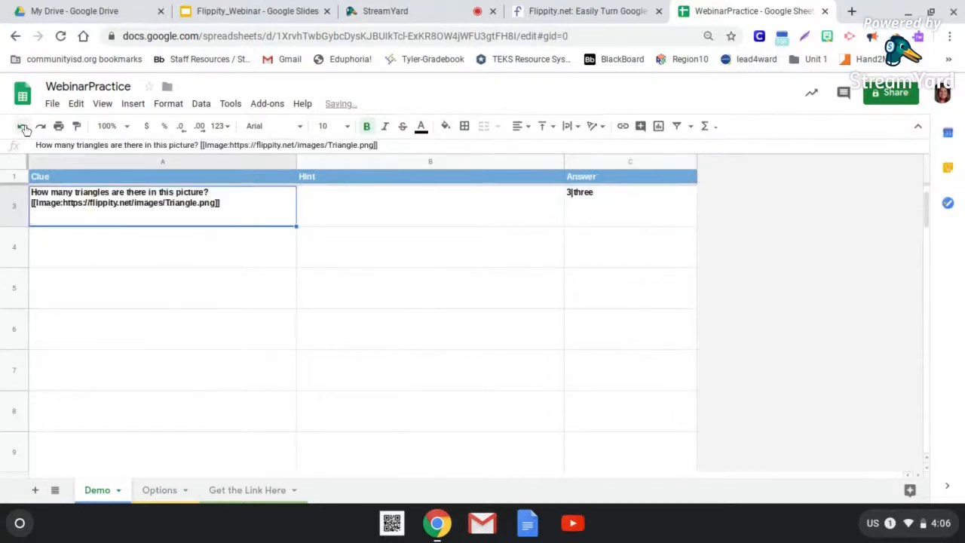
{"action": "left_click", "coordinate": [23, 126]}
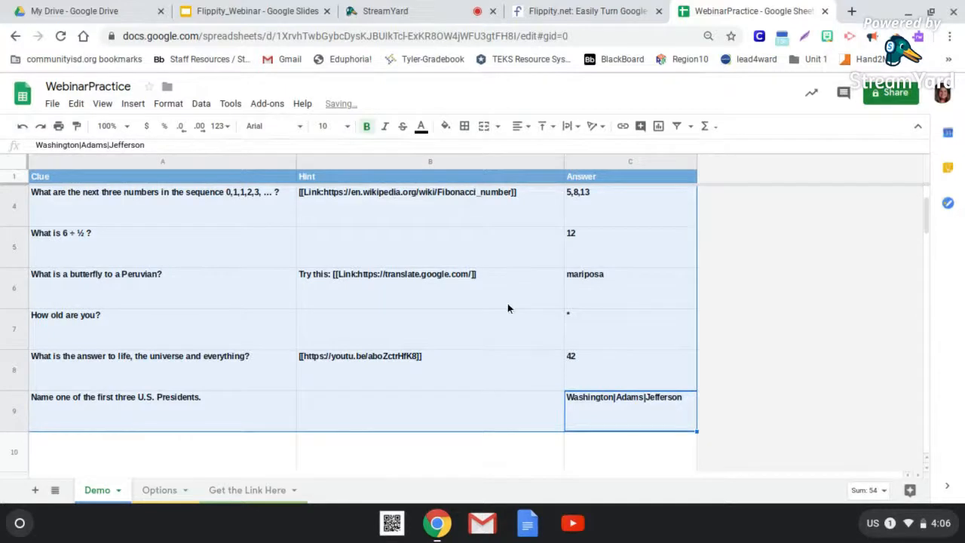
{"action": "left_click", "coordinate": [487, 421]}
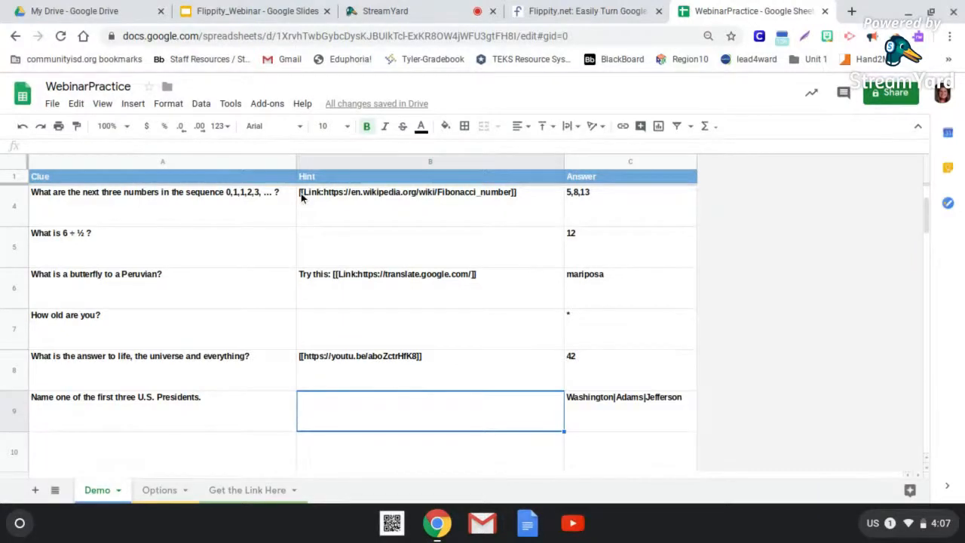
- Read the FAQ and multimedia sections of Flippity's Scavenger Hunt instructions, and return to the WebinarPractice spreadsheet
{"action": "left_click", "coordinate": [584, 11]}
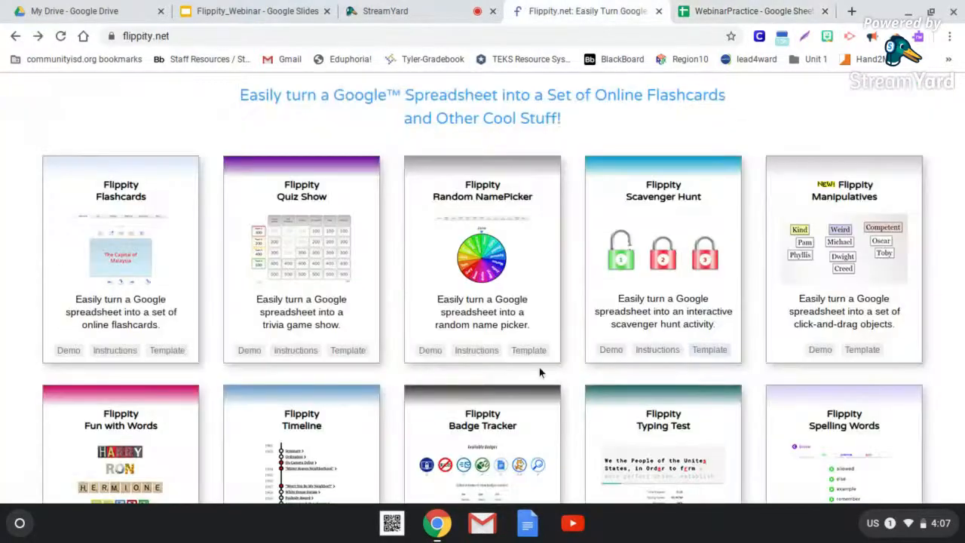
{"action": "left_click", "coordinate": [651, 351]}
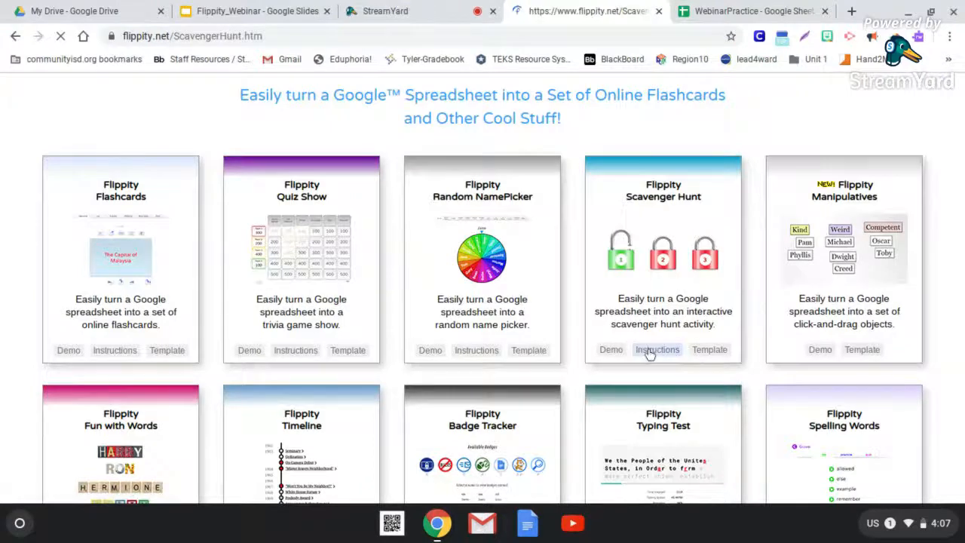
{"action": "scroll", "coordinate": [649, 355], "scroll_direction": "down", "scroll_amount": 7}
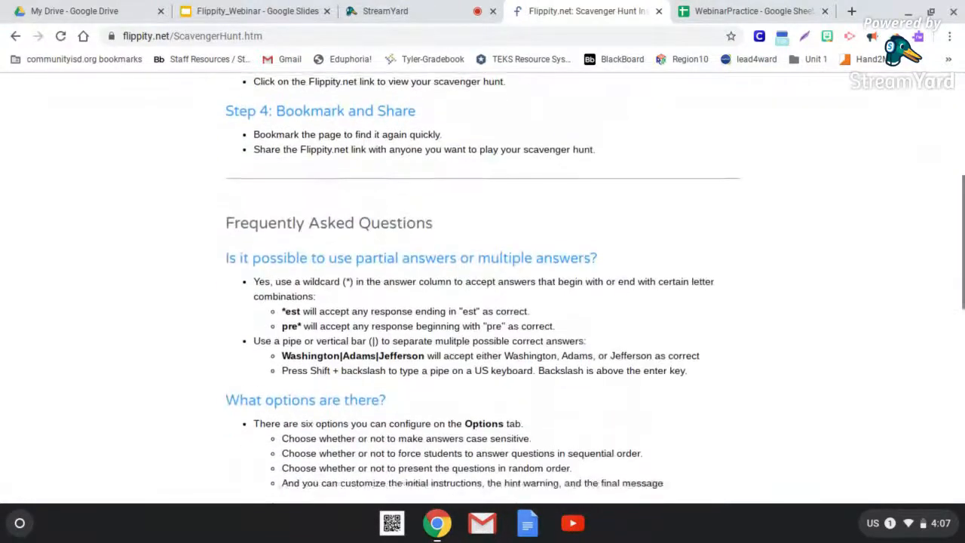
{"action": "scroll", "coordinate": [587, 335], "scroll_direction": "down", "scroll_amount": 3}
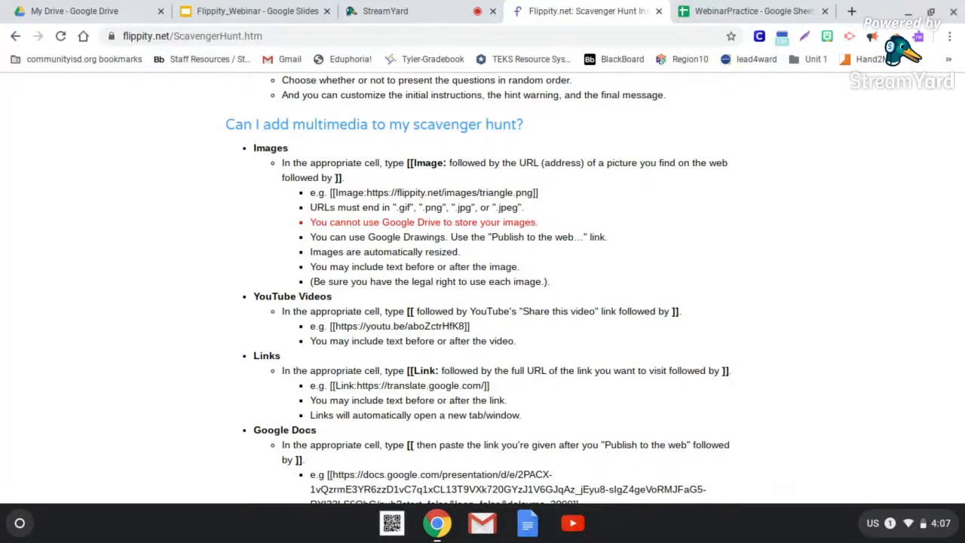
{"action": "left_click", "coordinate": [729, 6]}
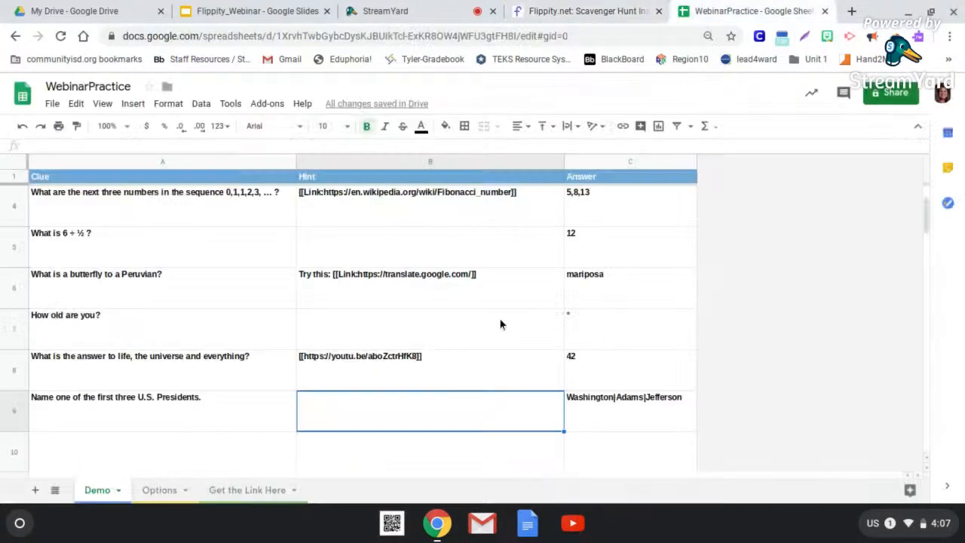
- Clear all sample content in rows 4 through 9 across the Clue, Hint and Answer columns
{"action": "left_click", "coordinate": [451, 384]}
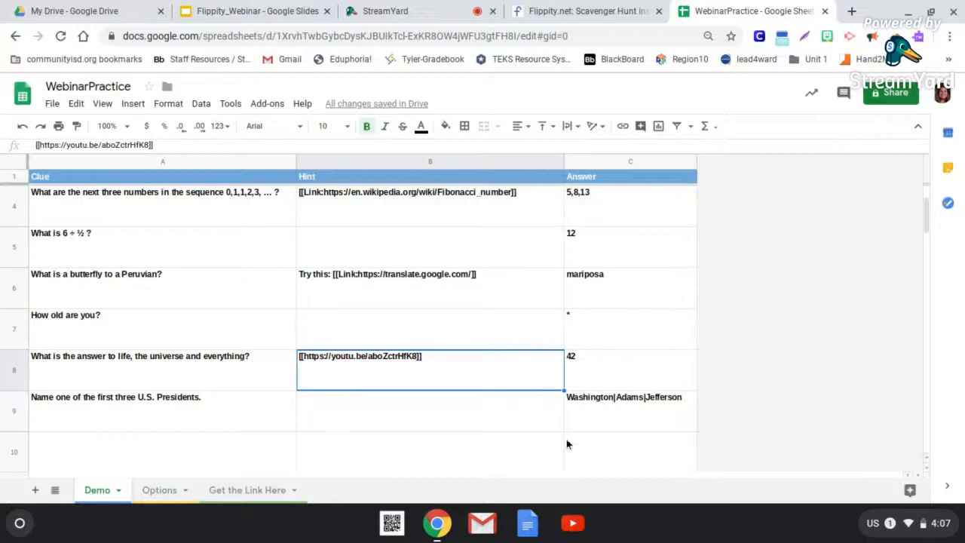
{"action": "left_click", "coordinate": [614, 414]}
{"action": "left_click", "coordinate": [337, 325], "text": "shift"}
{"action": "left_click_drag", "start_coordinate": [260, 256], "coordinate": [257, 213]}
{"action": "key", "text": "Delete"}
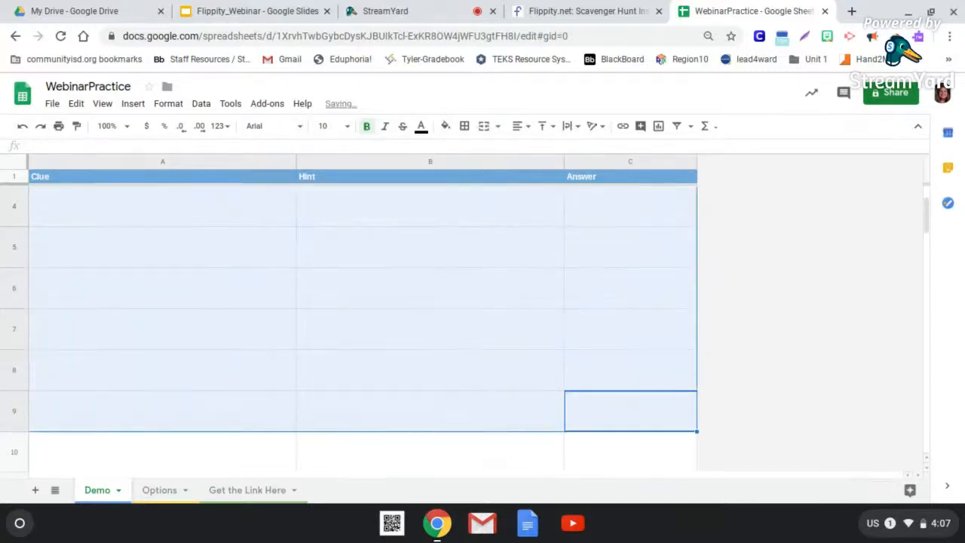
- Enter the clue "What is 12 x 10?" in row 4 with the answer 120, leaving the hint empty
{"action": "left_click", "coordinate": [203, 222]}
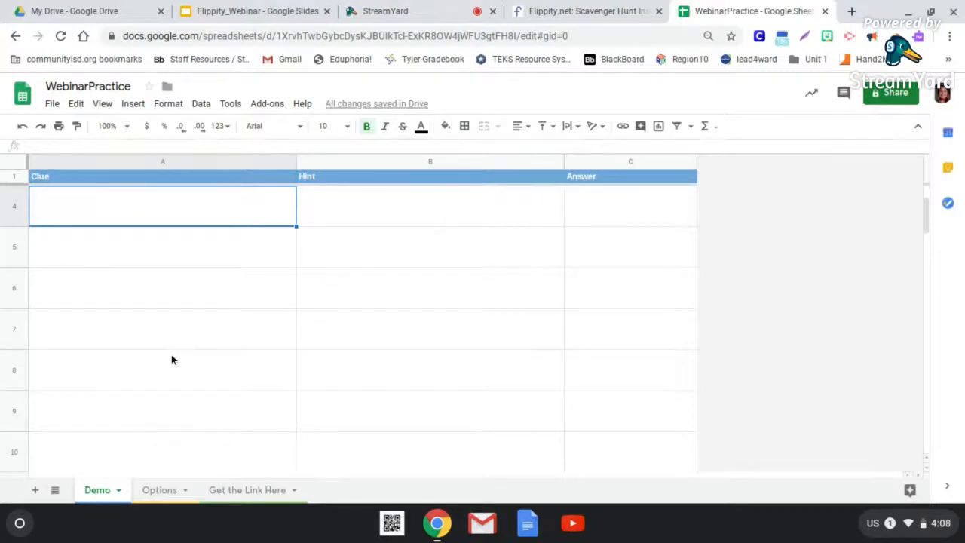
{"action": "double_click", "coordinate": [122, 209]}
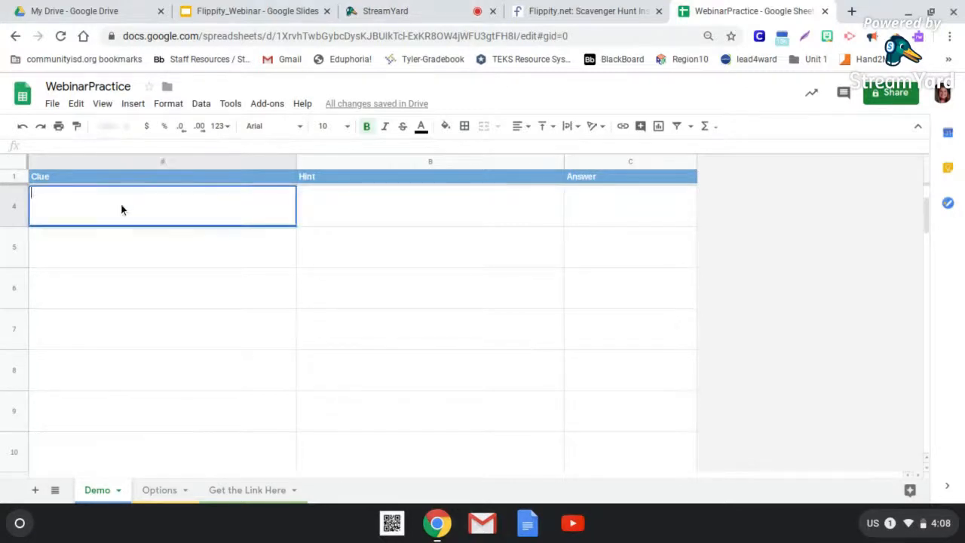
{"action": "type", "text": "What has keys but no locks, space but no room, You can Enter but you can't exit?"}
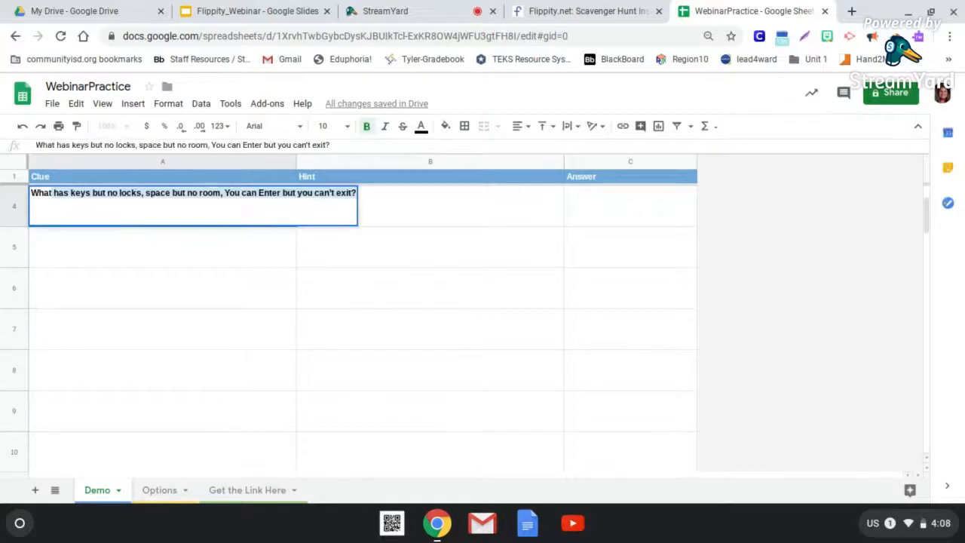
{"action": "type", "text": "What is 1"}
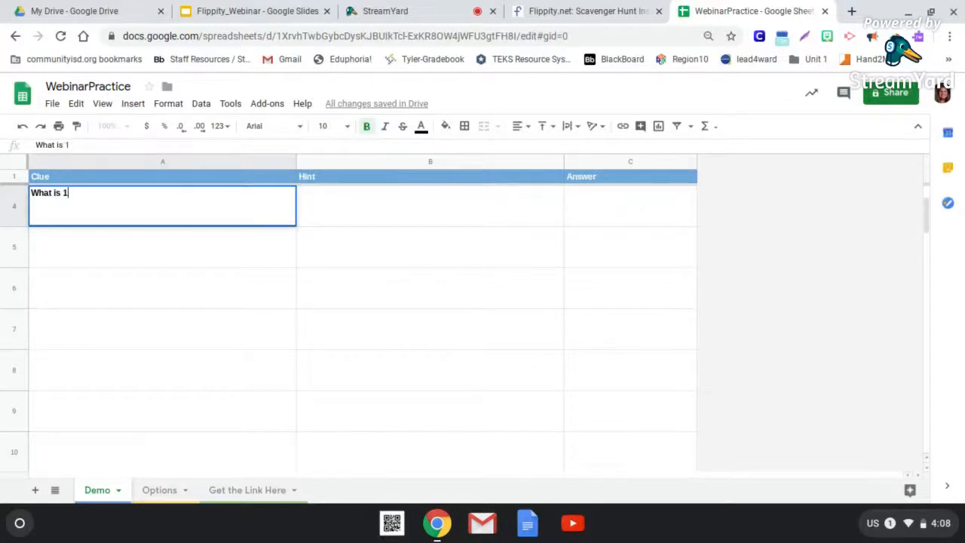
{"action": "type", "text": "2 x 10?"}
{"action": "left_click", "coordinate": [383, 204]}
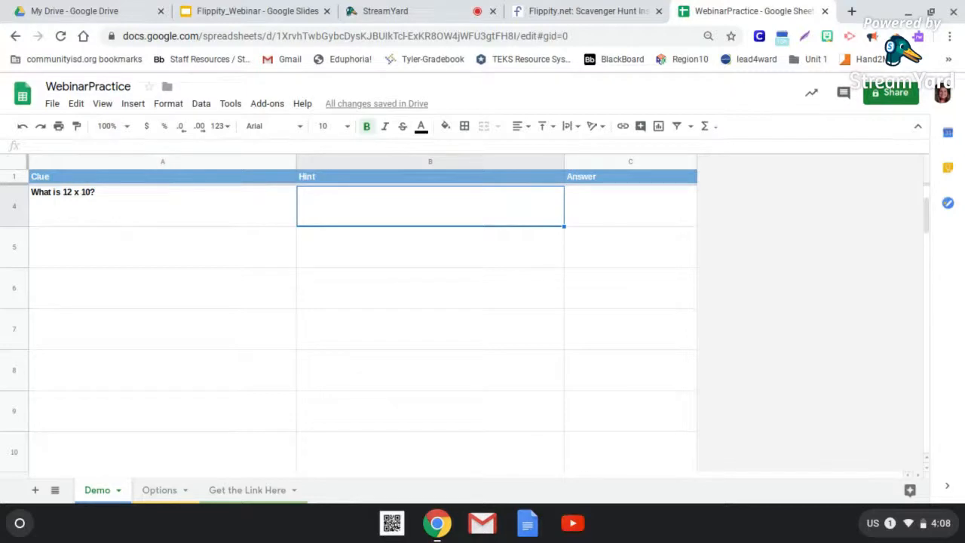
{"action": "left_click", "coordinate": [429, 258]}
{"action": "left_click", "coordinate": [420, 209]}
{"action": "left_click", "coordinate": [611, 215]}
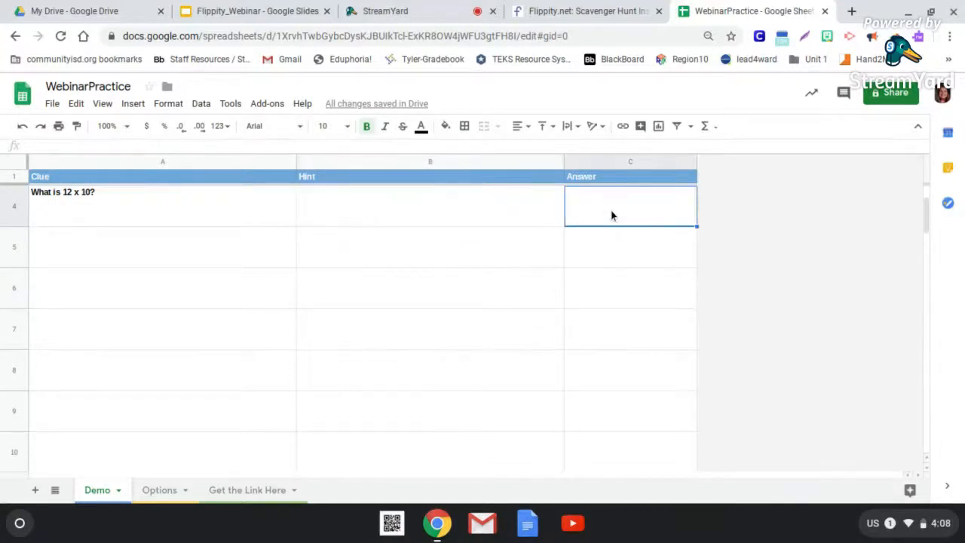
{"action": "type", "text": "120"}
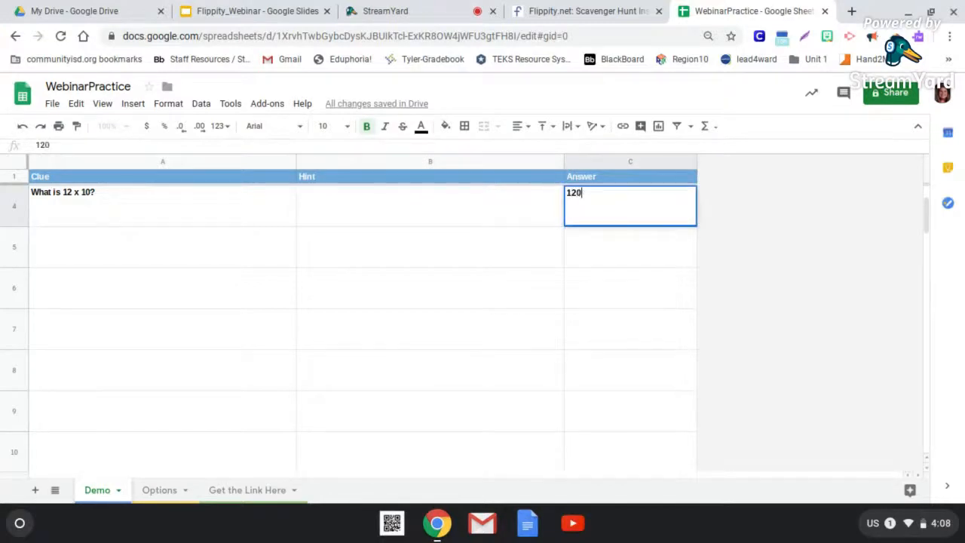
- Enter the clue "What is the answer to a multiplication called?" in row 5 with the answer "product"
{"action": "left_click", "coordinate": [197, 249]}
{"action": "type", "text": "What is the"}
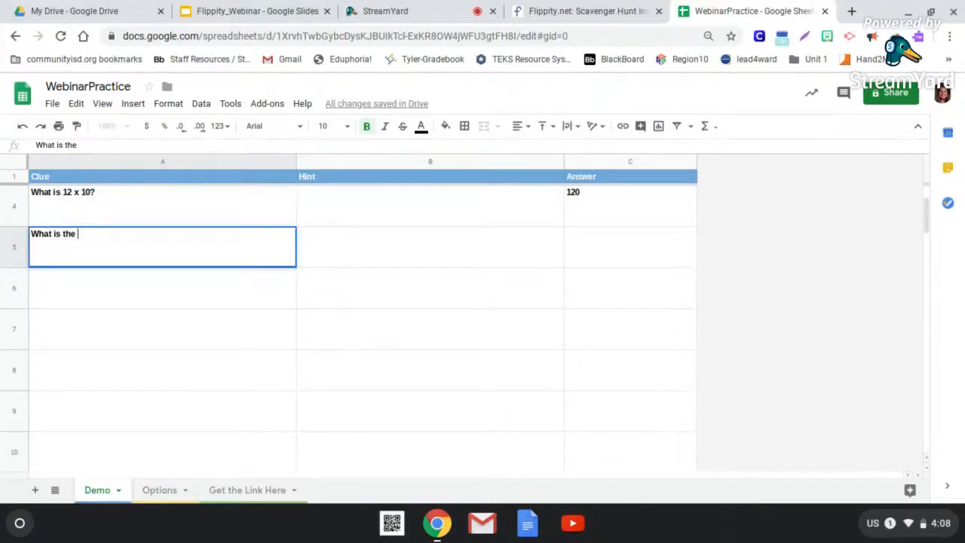
{"action": "type", "text": " answer to a multip"}
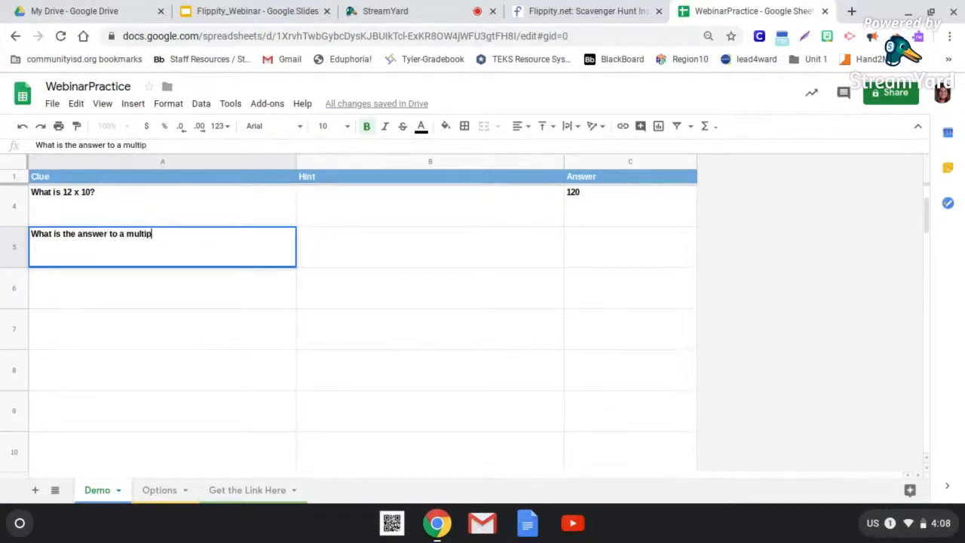
{"action": "type", "text": "lication called "}
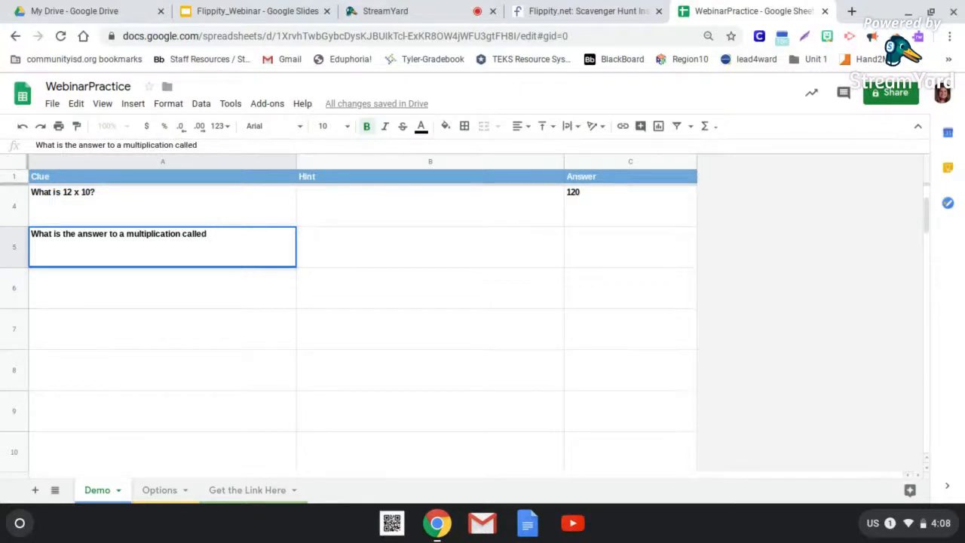
{"action": "type", "text": "?"}
{"action": "left_click", "coordinate": [605, 253]}
{"action": "type", "text": "product"}
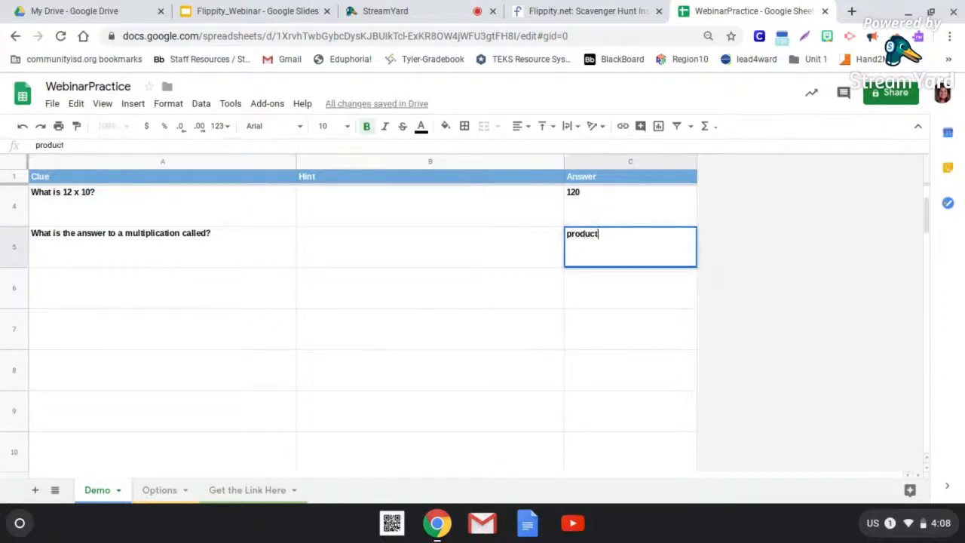
- Review the two answers and the Case Sensitive setting on the Options sheet, and return to the Demo sheet
{"action": "left_click", "coordinate": [106, 305]}
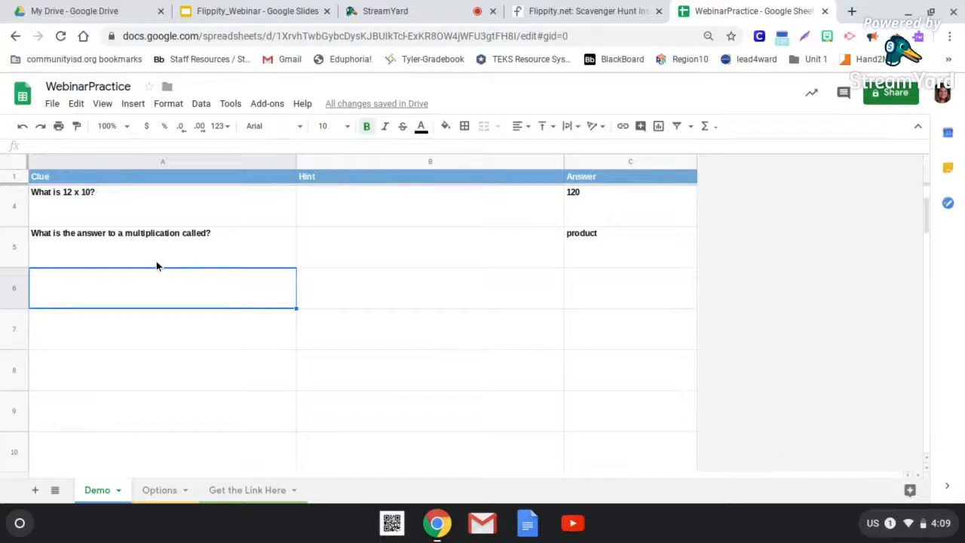
{"action": "left_click", "coordinate": [637, 198]}
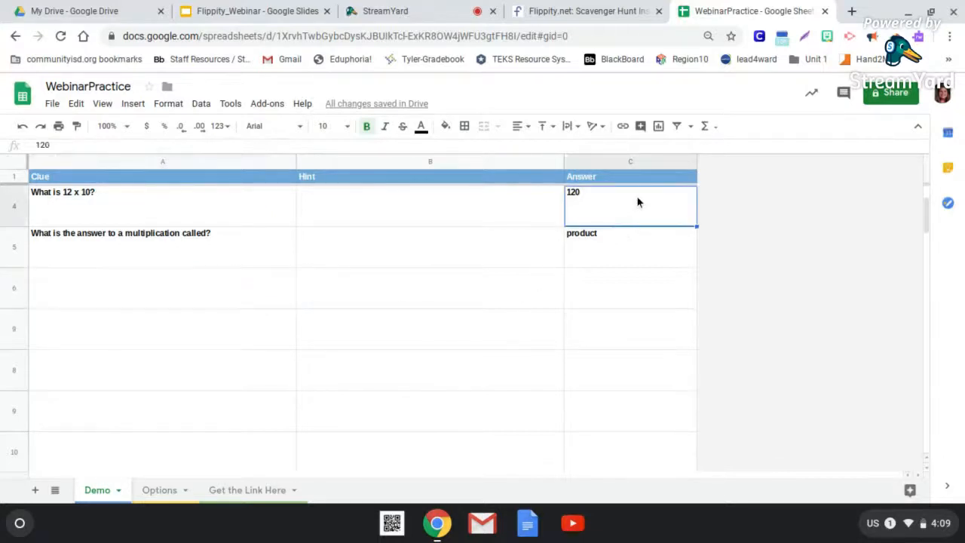
{"action": "left_click", "coordinate": [589, 245]}
{"action": "left_click", "coordinate": [166, 491]}
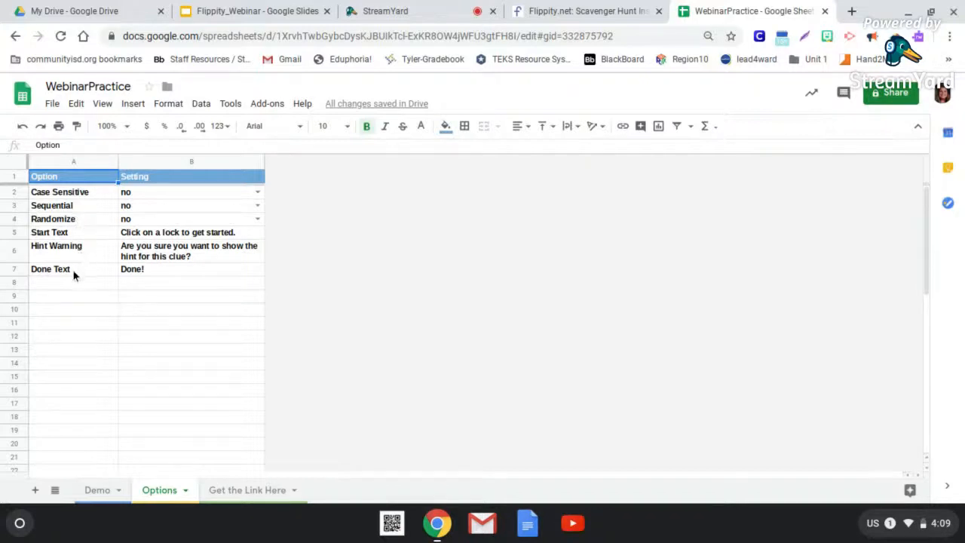
{"action": "left_click", "coordinate": [156, 198]}
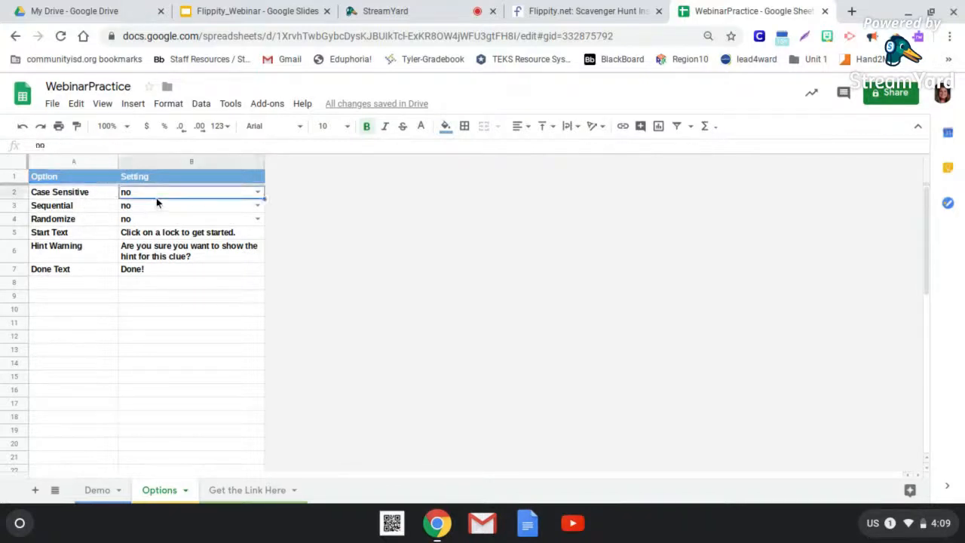
{"action": "left_click", "coordinate": [108, 496]}
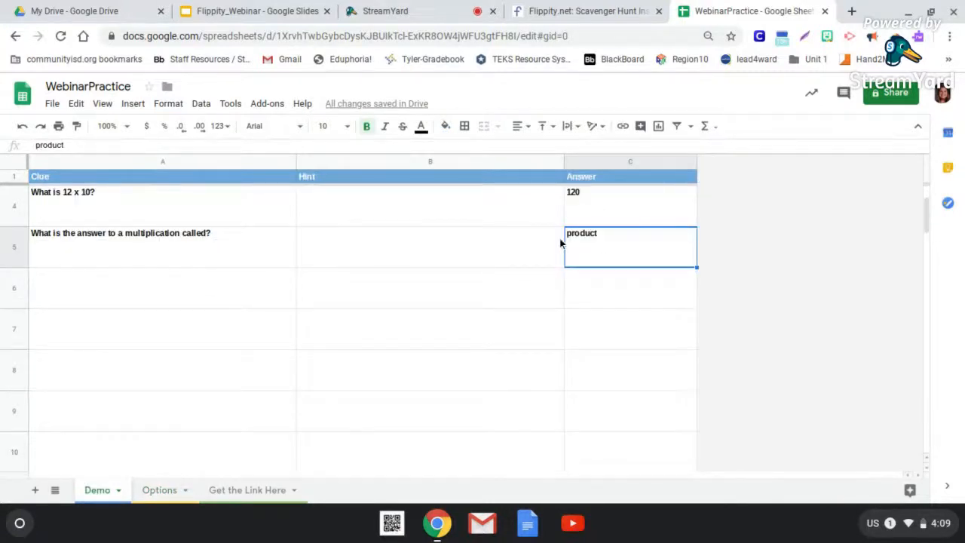
- Capitalize the multiplication clue's answer in row 5 so it reads "Product"
{"action": "double_click", "coordinate": [575, 238]}
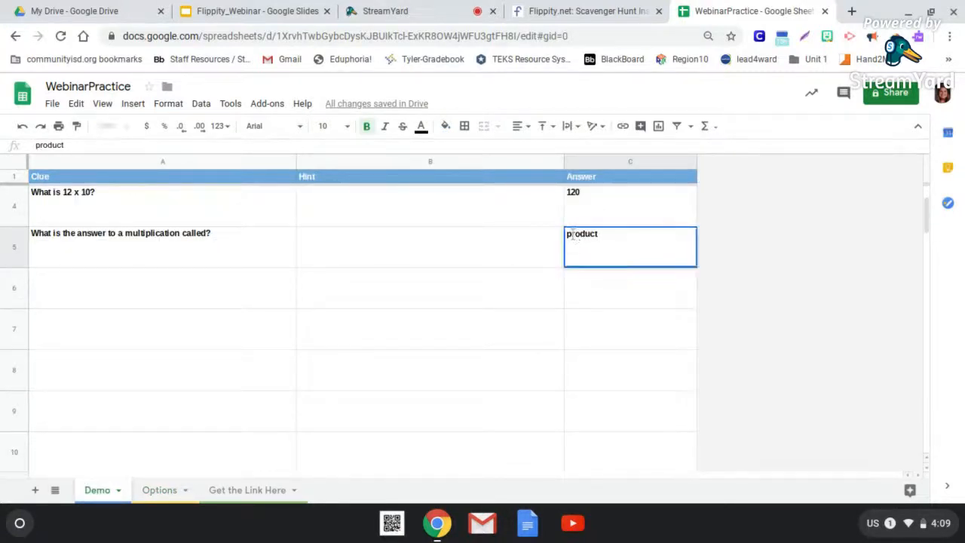
{"action": "key", "text": "BackSpace"}
{"action": "type", "text": "P"}
- Set the Case Sensitive option to yes on the Options sheet
{"action": "left_click", "coordinate": [157, 489]}
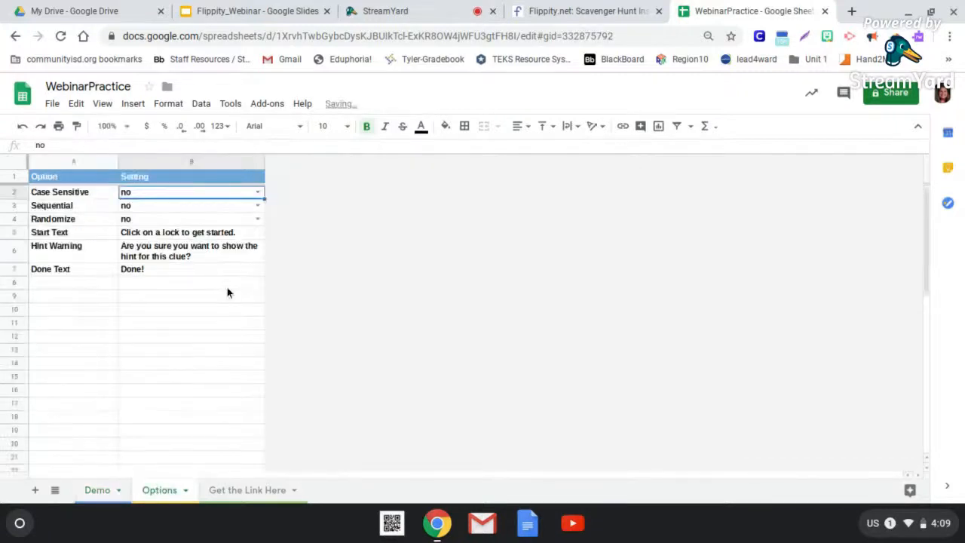
{"action": "left_click", "coordinate": [258, 195]}
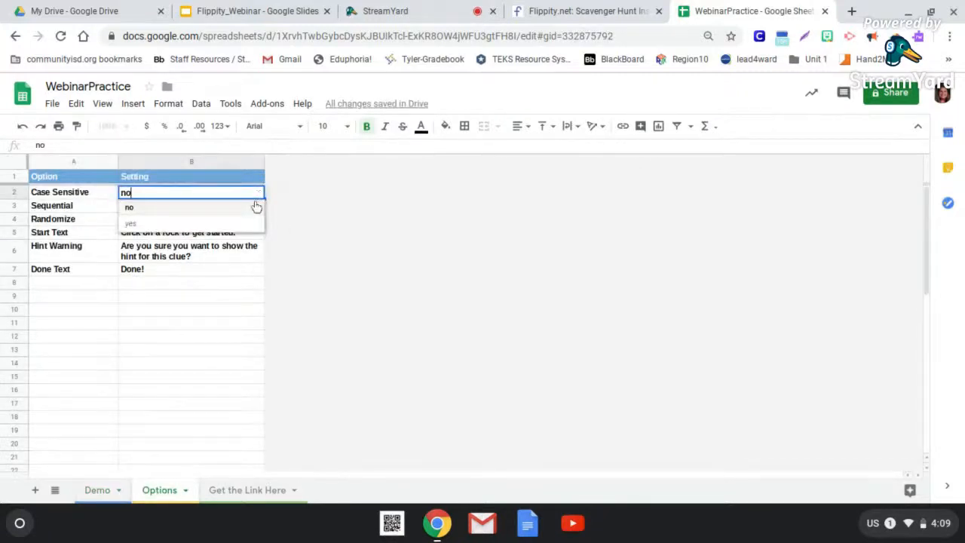
{"action": "left_click", "coordinate": [248, 224]}
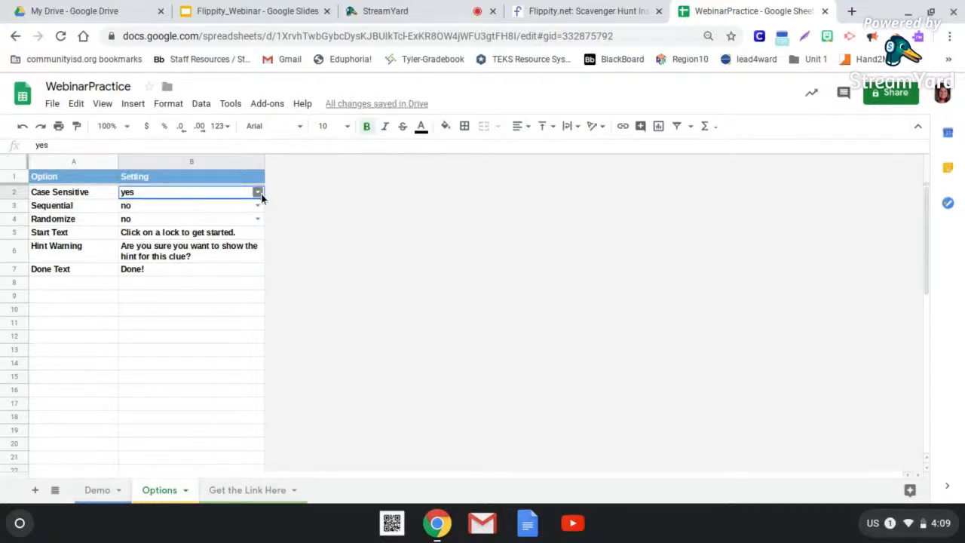
{"action": "left_click", "coordinate": [258, 194]}
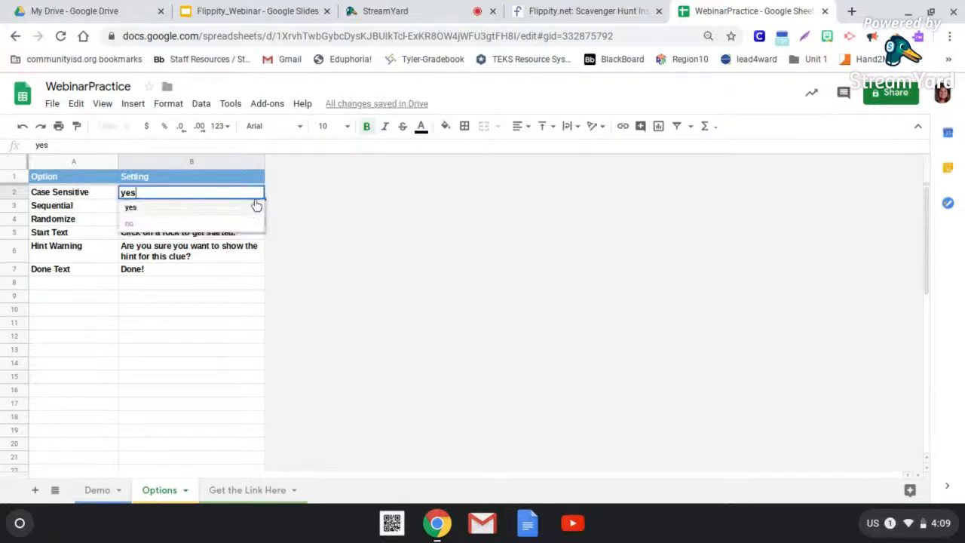
{"action": "left_click", "coordinate": [278, 197]}
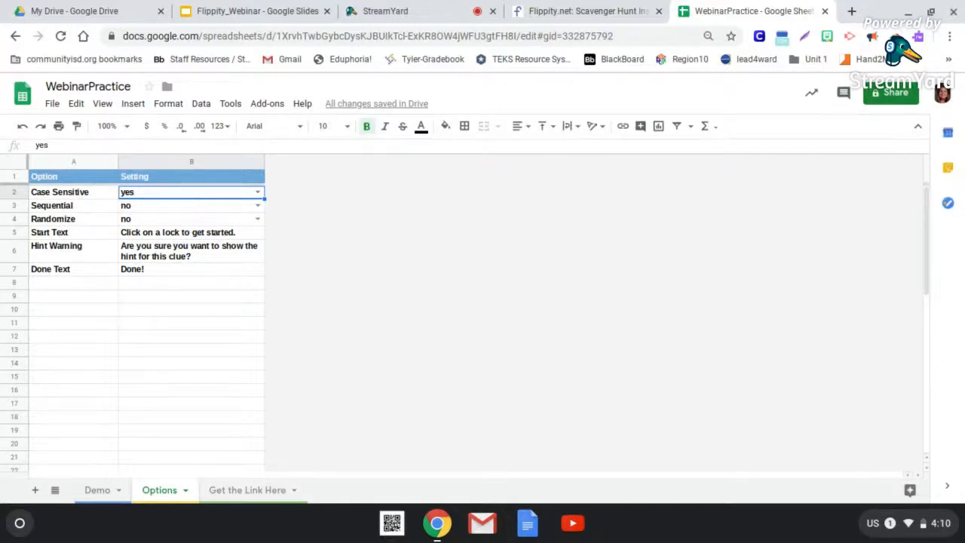
- Set the Randomize option to yes on the Options sheet
{"action": "left_click", "coordinate": [243, 220]}
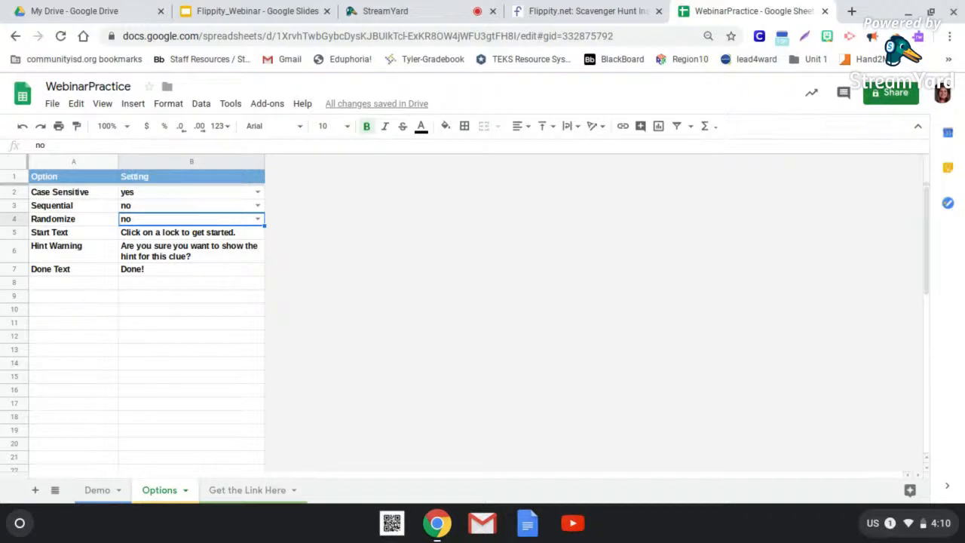
{"action": "left_click", "coordinate": [258, 219]}
{"action": "left_click", "coordinate": [246, 252]}
- Look over the Start Text and Hint Warning settings, and replace the Done Text with "WOO HOO! You did it."
{"action": "left_click", "coordinate": [143, 237]}
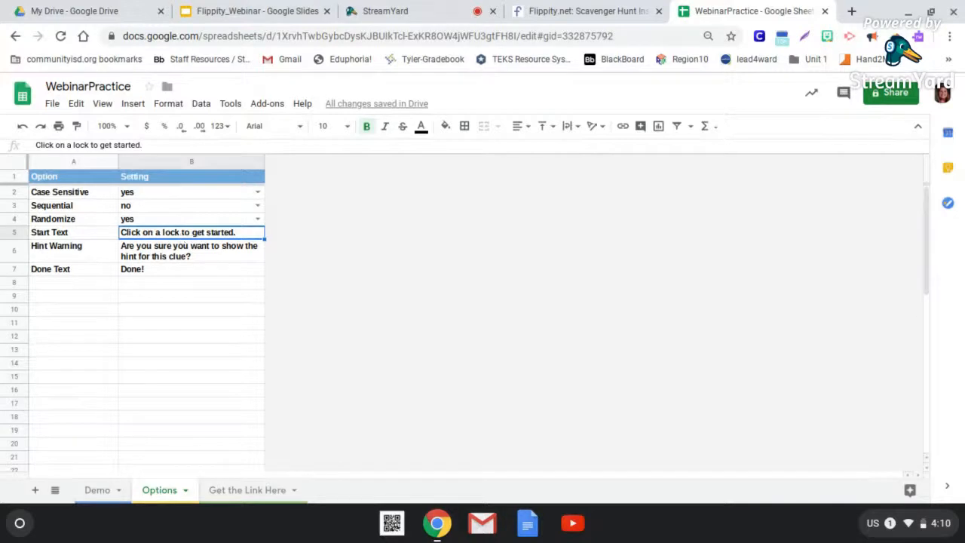
{"action": "left_click", "coordinate": [180, 255]}
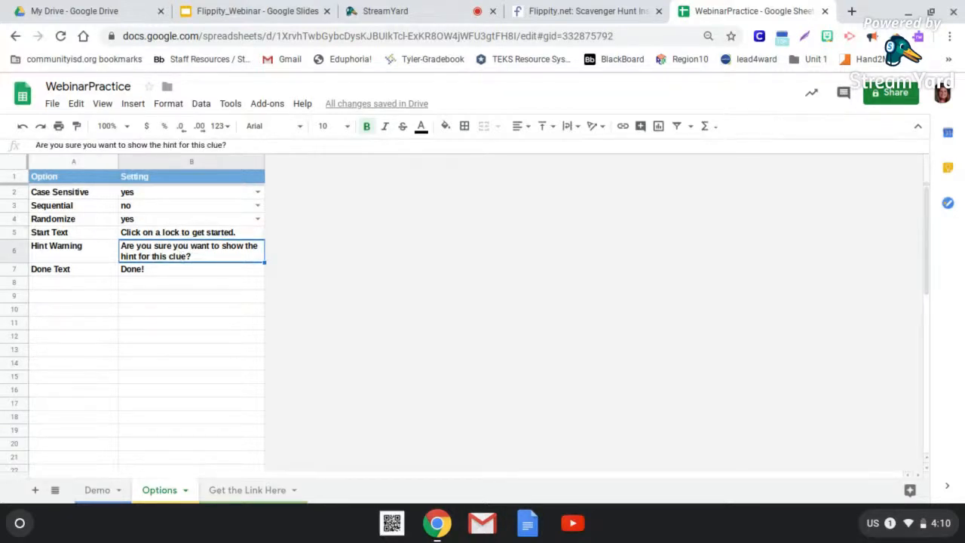
{"action": "left_click", "coordinate": [150, 274]}
{"action": "double_click", "coordinate": [134, 269]}
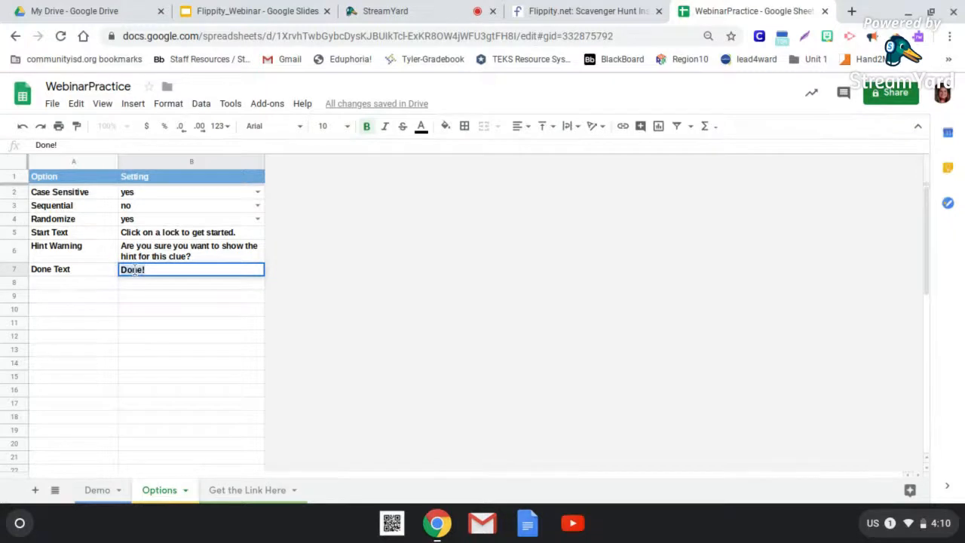
{"action": "key", "text": "ctrl+a"}
{"action": "type", "text": "WOOHO"}
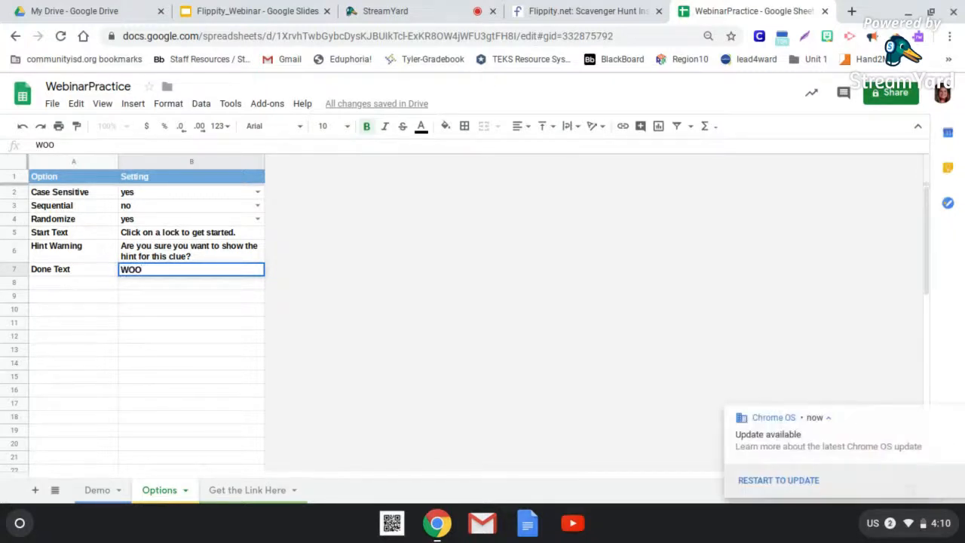
{"action": "key", "text": "BackSpace"}
{"action": "key", "text": "BackSpace"}
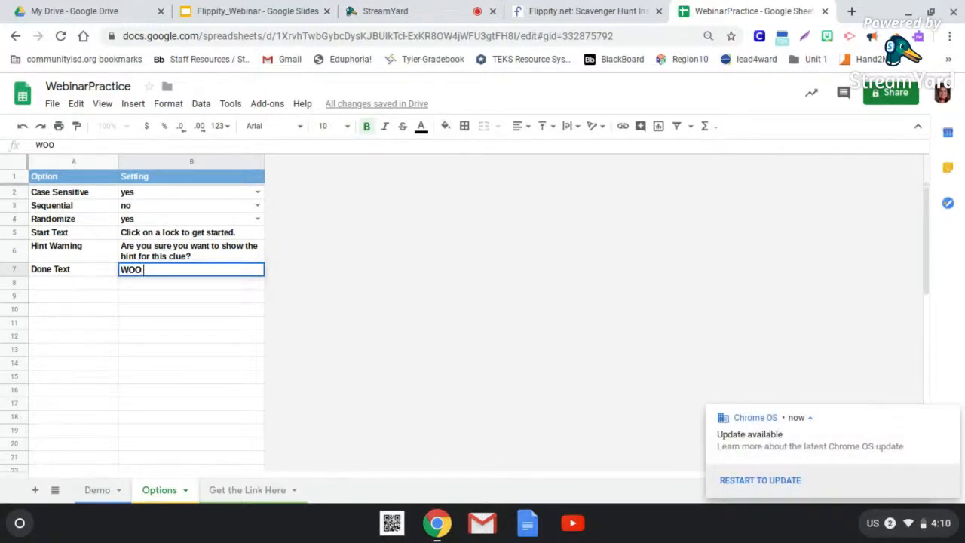
{"action": "type", "text": "HOO! You di"}
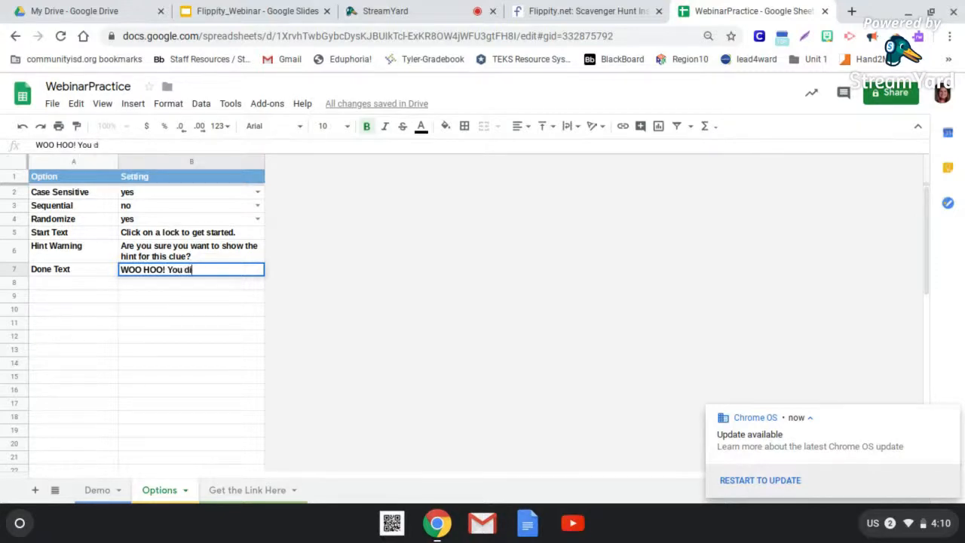
{"action": "type", "text": "d it."}
{"action": "left_click", "coordinate": [132, 309]}
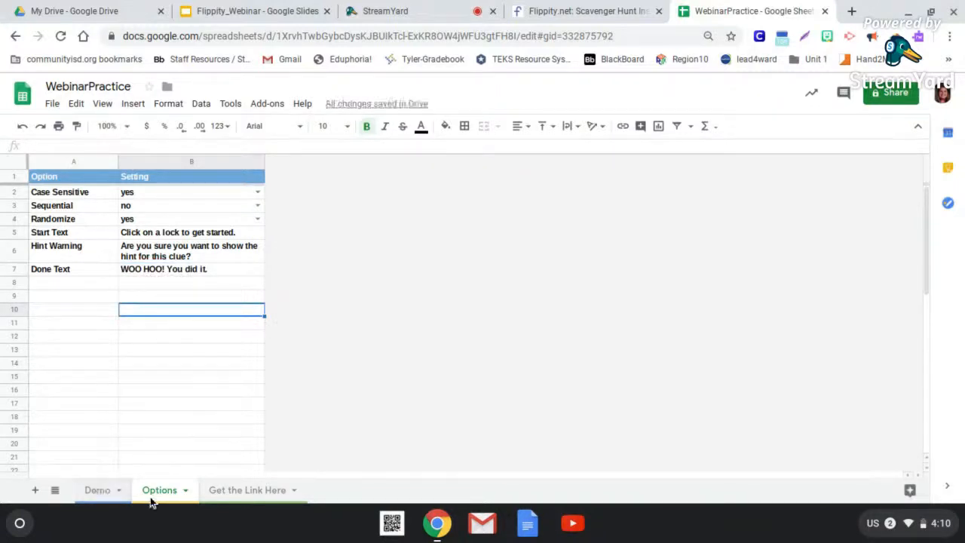
- Review the clues and answers on the Demo sheet against the settings on the Options sheet
{"action": "left_click", "coordinate": [100, 492]}
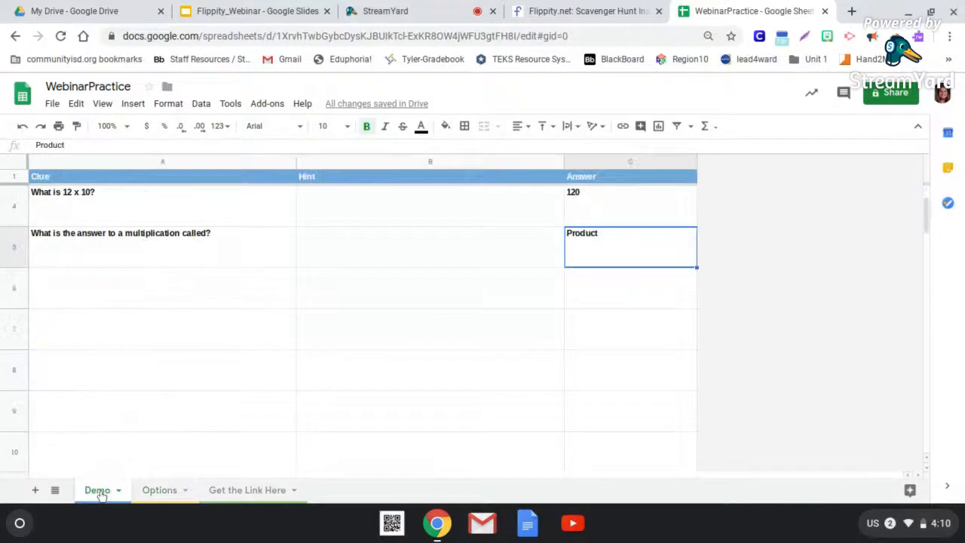
{"action": "left_click", "coordinate": [159, 490]}
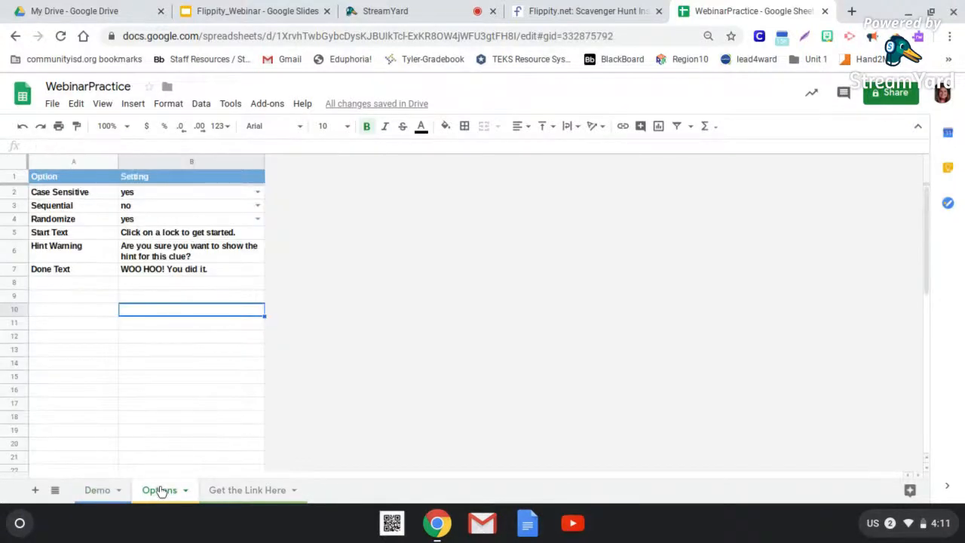
{"action": "left_click", "coordinate": [113, 491]}
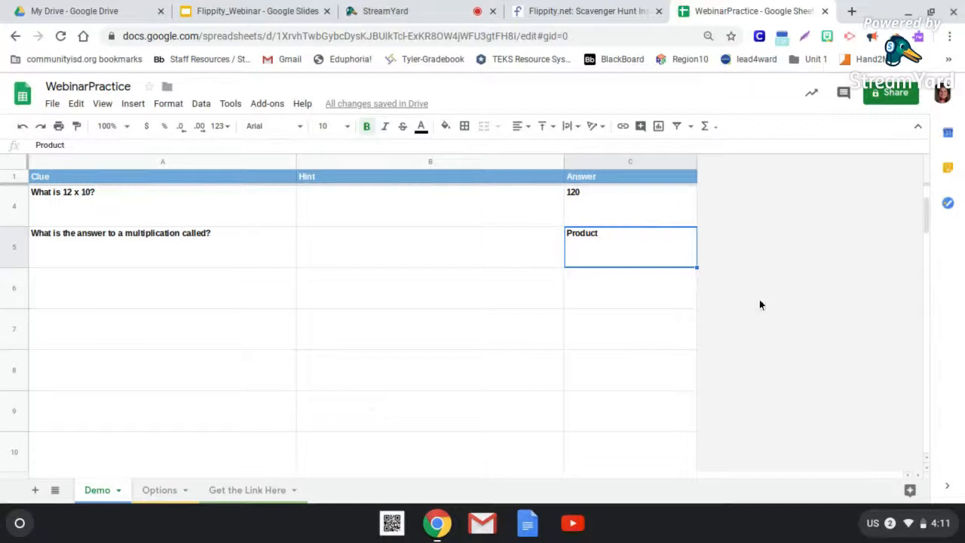
{"action": "left_click", "coordinate": [609, 204]}
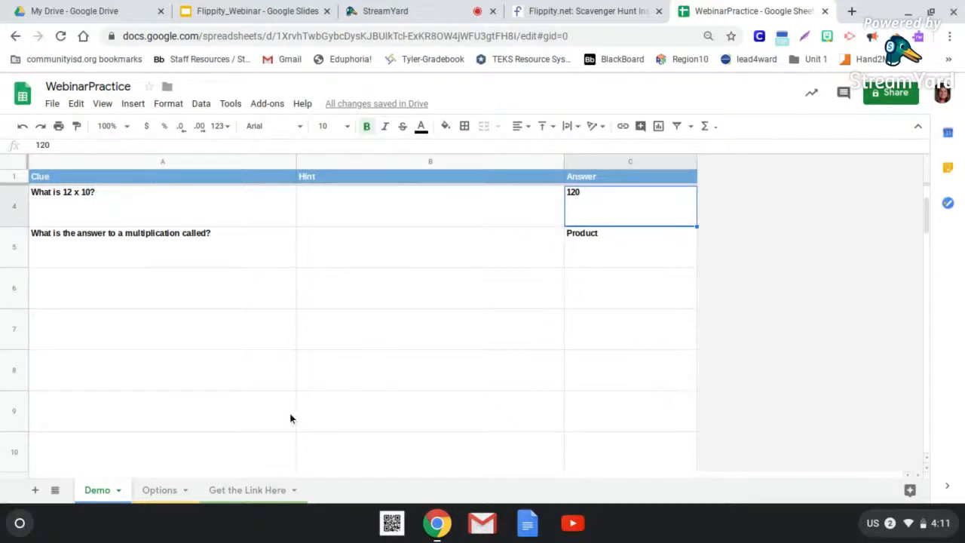
- From the Get the Link Here sheet, publish the entire document to the web as a web page and close the publishing dialog
{"action": "left_click", "coordinate": [270, 493]}
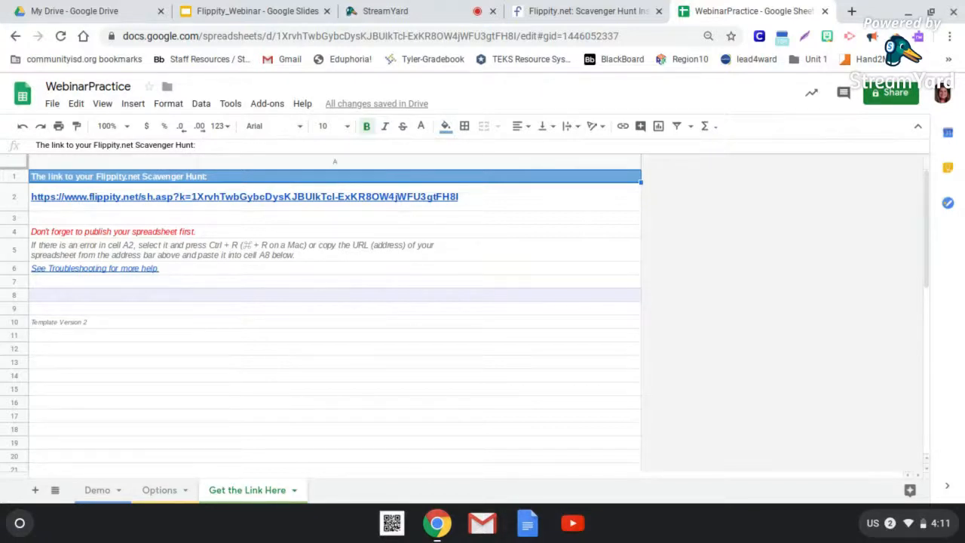
{"action": "left_click", "coordinate": [52, 103]}
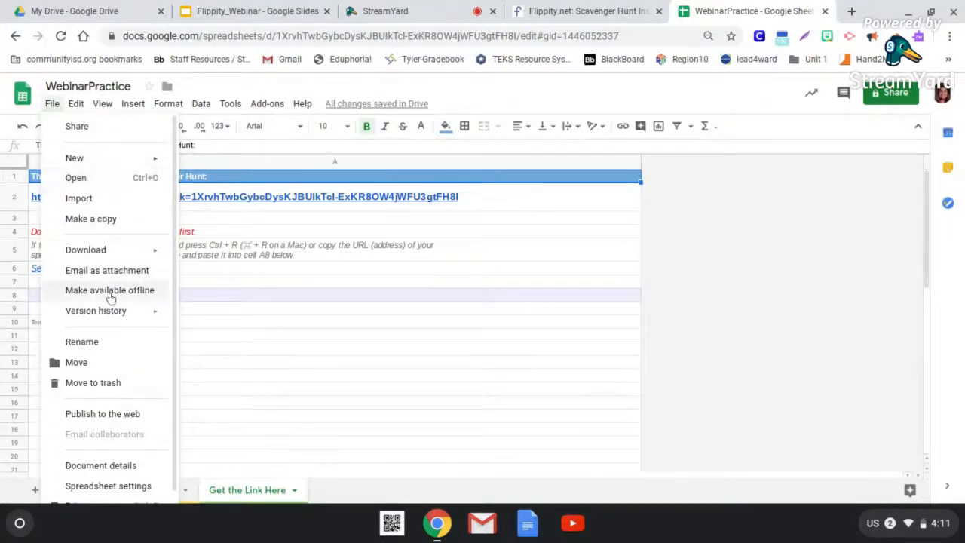
{"action": "left_click", "coordinate": [109, 417]}
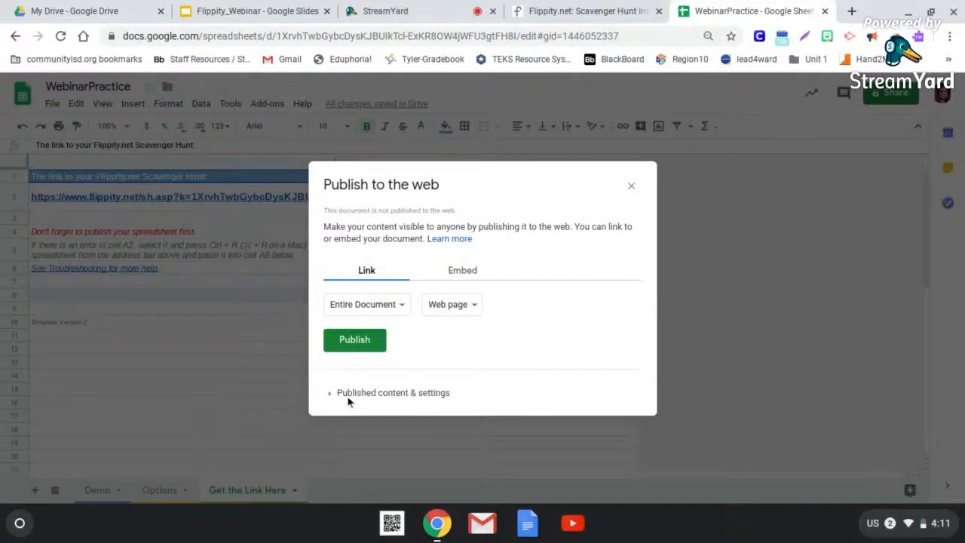
{"action": "left_click", "coordinate": [356, 346]}
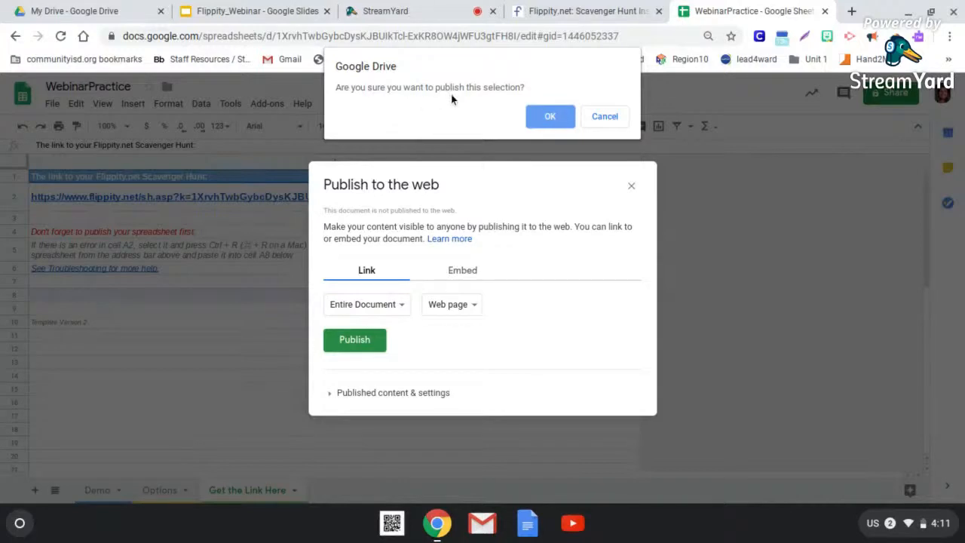
{"action": "left_click", "coordinate": [550, 117]}
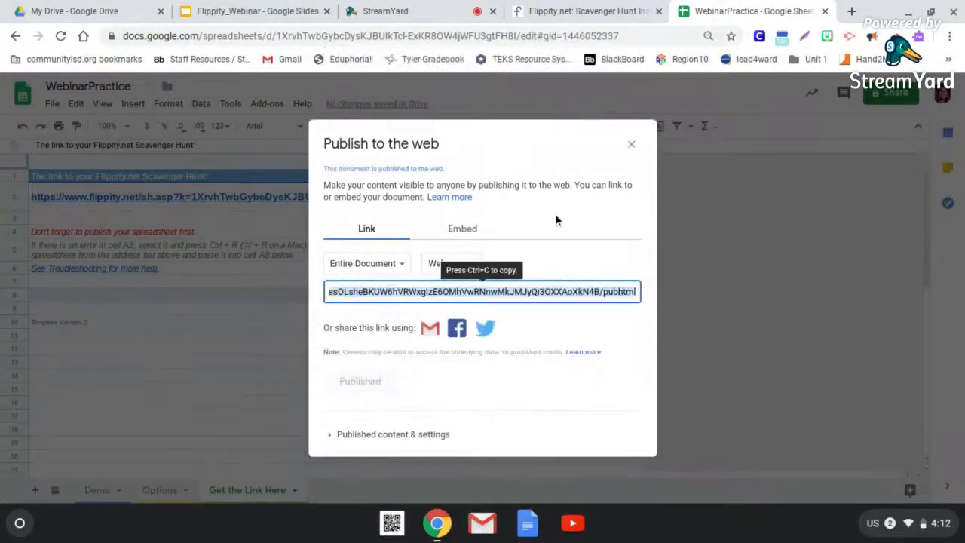
{"action": "left_click", "coordinate": [630, 145]}
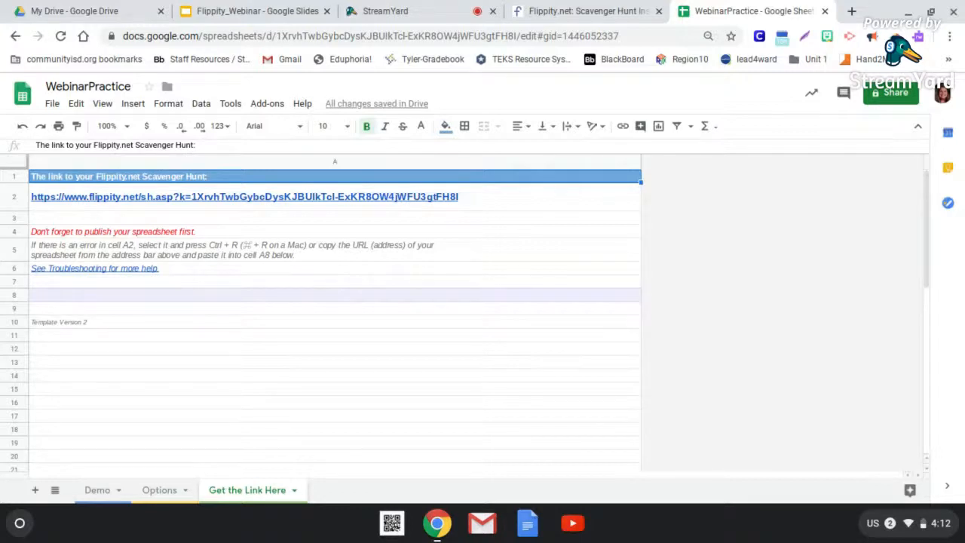
- Open the Flippity Scavenger Hunt link in cell A2 of the Get the Link Here sheet
{"action": "left_click", "coordinate": [388, 196]}
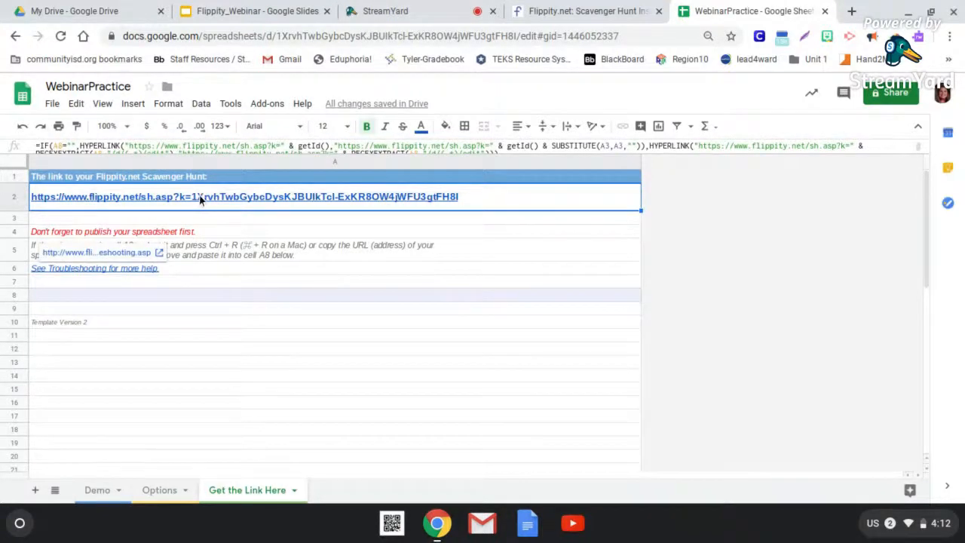
{"action": "mouse_move", "coordinate": [201, 198]}
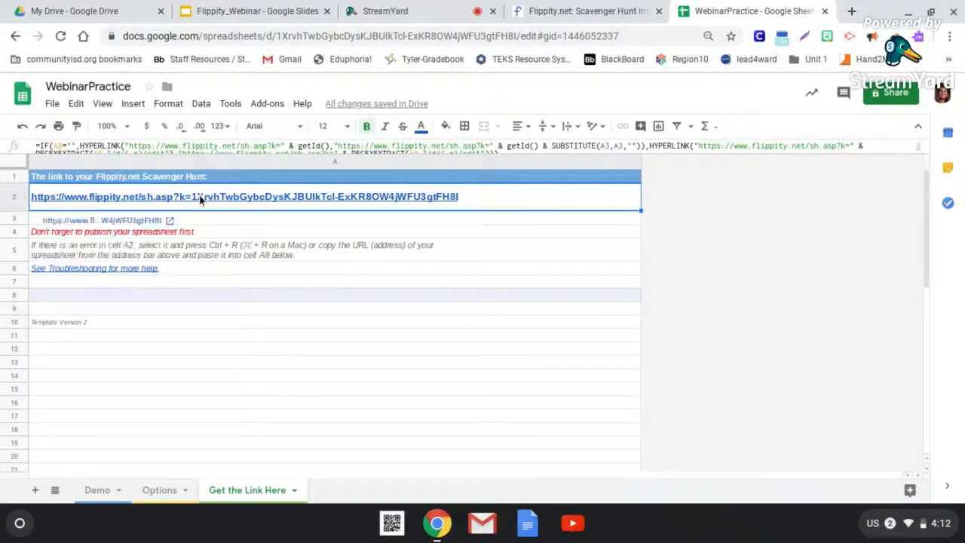
{"action": "left_click", "coordinate": [143, 221]}
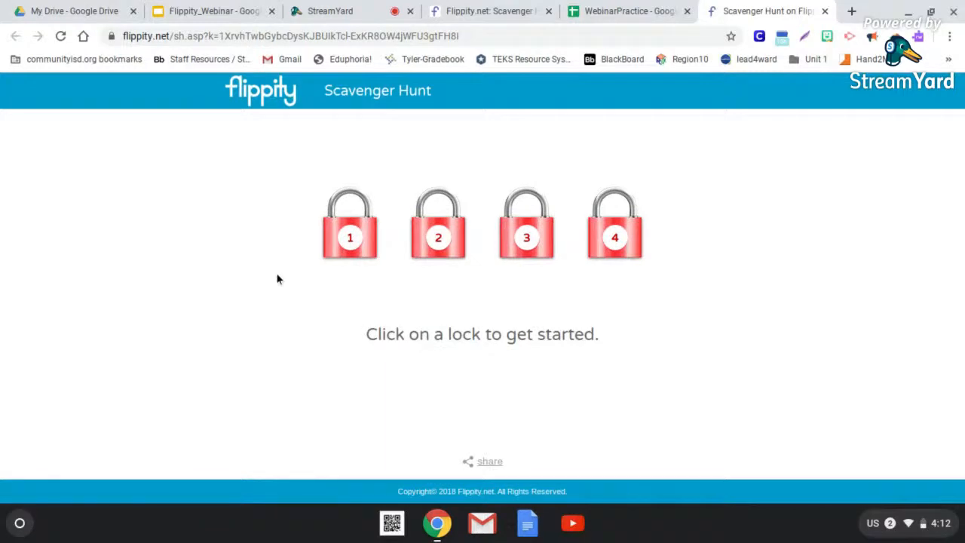
- Open the clue for lock 1 and try to unlock it with the lowercase answer "product"
{"action": "left_click", "coordinate": [363, 238]}
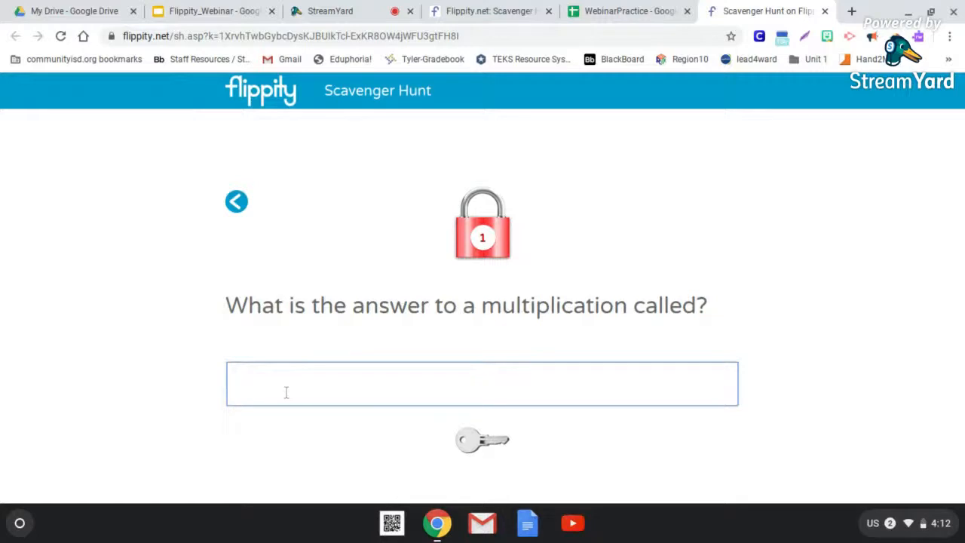
{"action": "type", "text": "product"}
{"action": "left_click", "coordinate": [477, 443]}
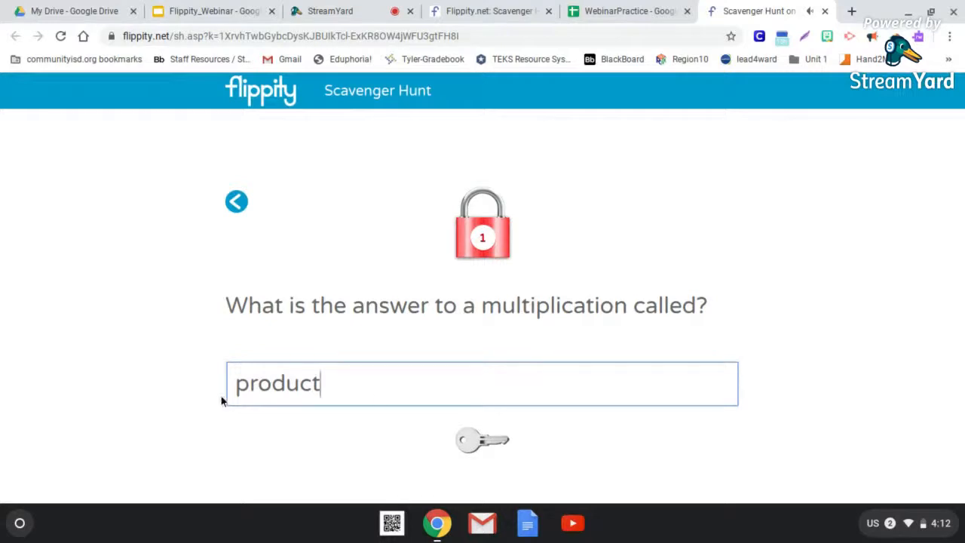
- Change the lock 1 answer to "Product" with a capital P and submit it
{"action": "key", "text": "BackSpace"}
{"action": "type", "text": "P"}
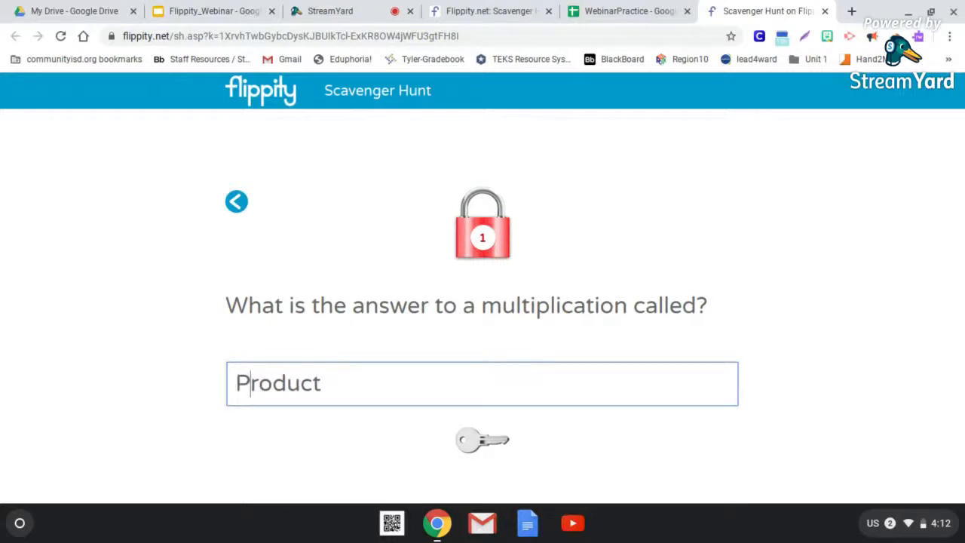
{"action": "left_click", "coordinate": [464, 446]}
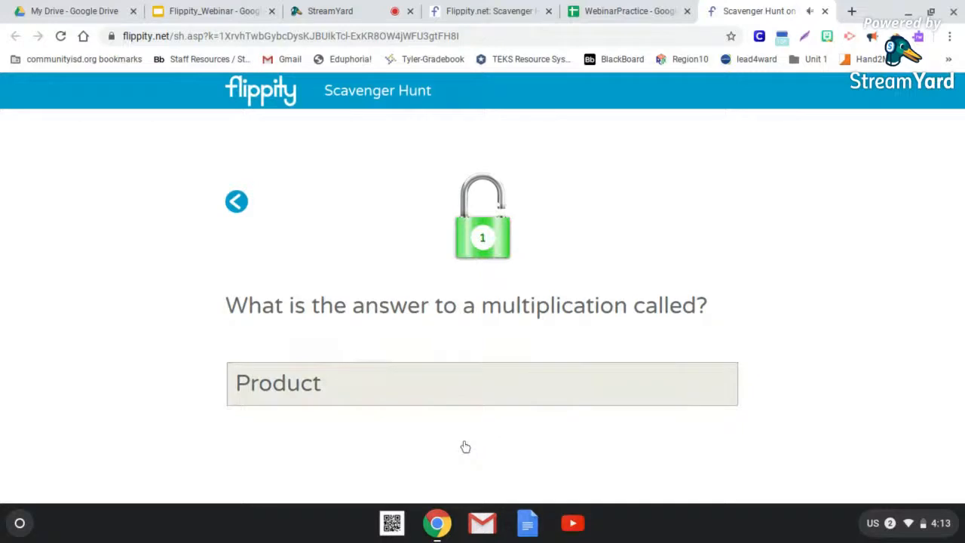
- Go back to the lock overview, show the list of solved clues, and return to the Demo sheet of WebinarPractice
{"action": "left_click", "coordinate": [236, 202]}
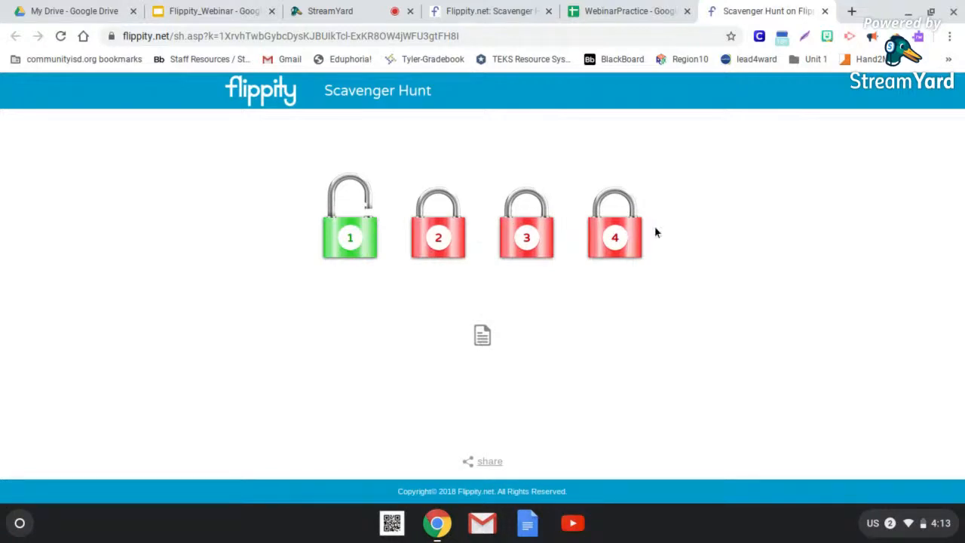
{"action": "left_click", "coordinate": [483, 340]}
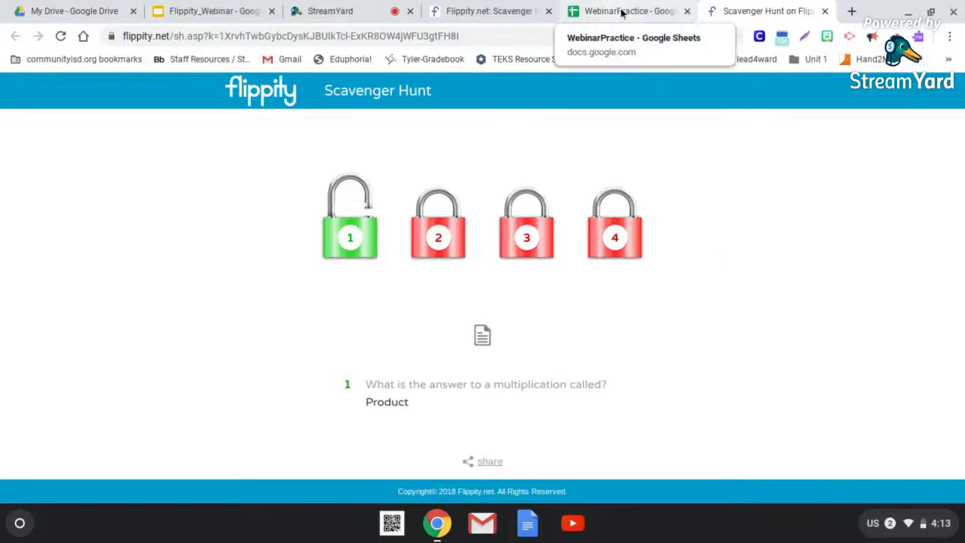
{"action": "left_click", "coordinate": [598, 14]}
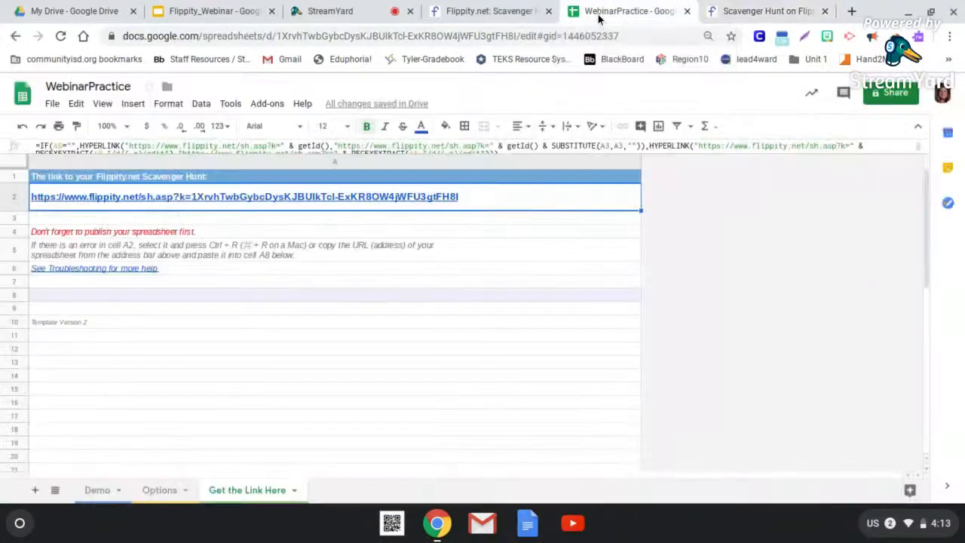
{"action": "left_click", "coordinate": [97, 490]}
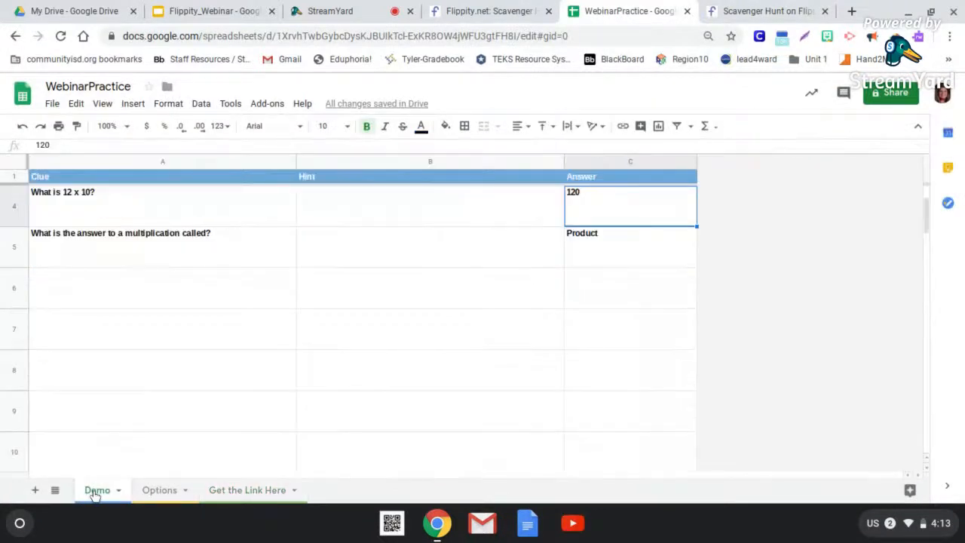
- Delete the sample triangle and keyboard clues from cells A3 and A2 of the Demo sheet
{"action": "scroll", "coordinate": [129, 387], "scroll_direction": "down", "scroll_amount": 5}
{"action": "scroll", "coordinate": [128, 388], "scroll_direction": "up", "scroll_amount": 5}
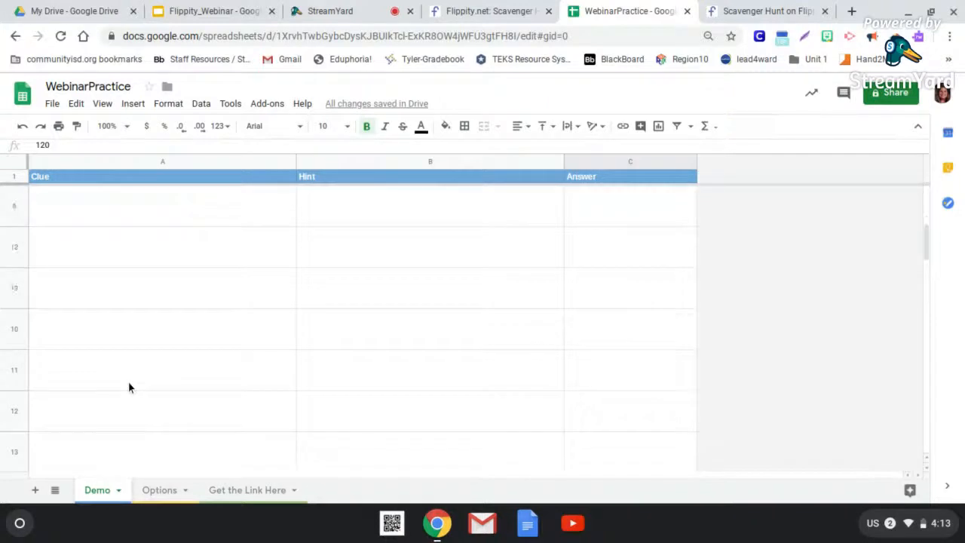
{"action": "left_click", "coordinate": [147, 334]}
{"action": "scroll", "coordinate": [147, 334], "scroll_direction": "up", "scroll_amount": 1}
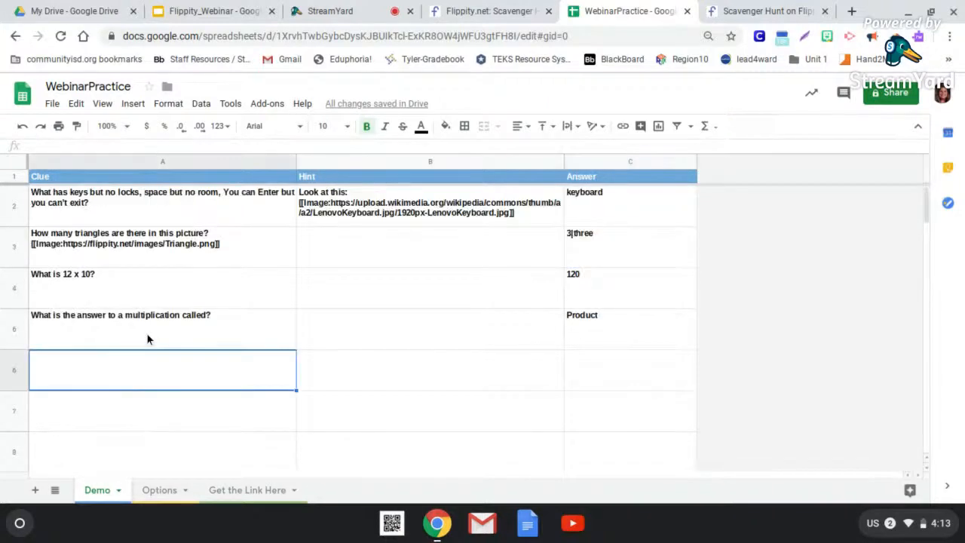
{"action": "left_click", "coordinate": [193, 256]}
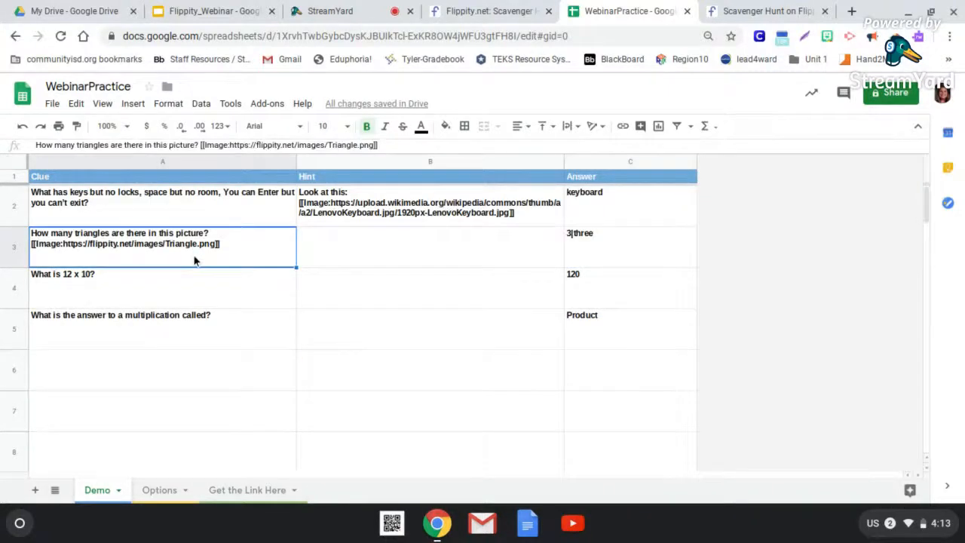
{"action": "key", "text": "Delete"}
{"action": "left_click", "coordinate": [214, 202]}
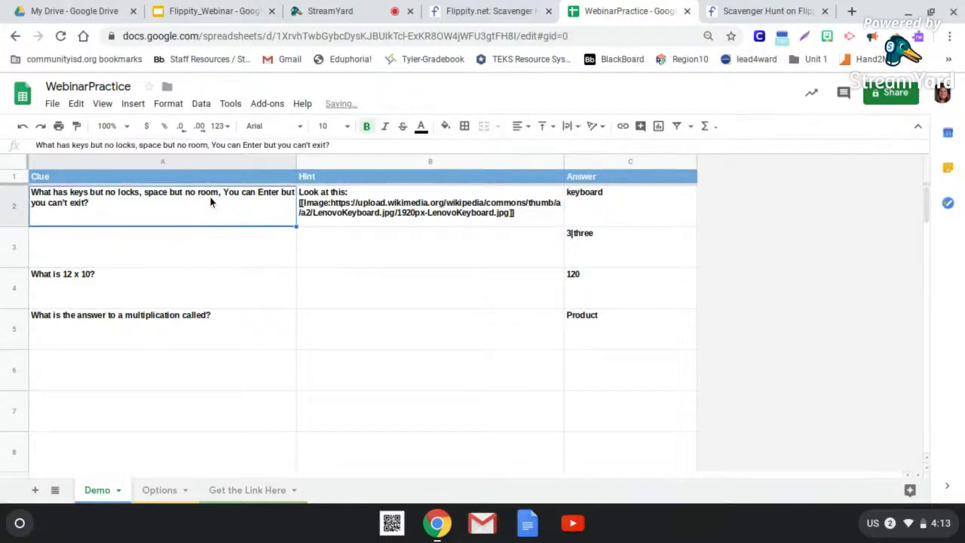
{"action": "key", "text": "Delete"}
- Clear the sample keyboard hint in B2 and the sample answers in C2 and C3
{"action": "left_click", "coordinate": [477, 215]}
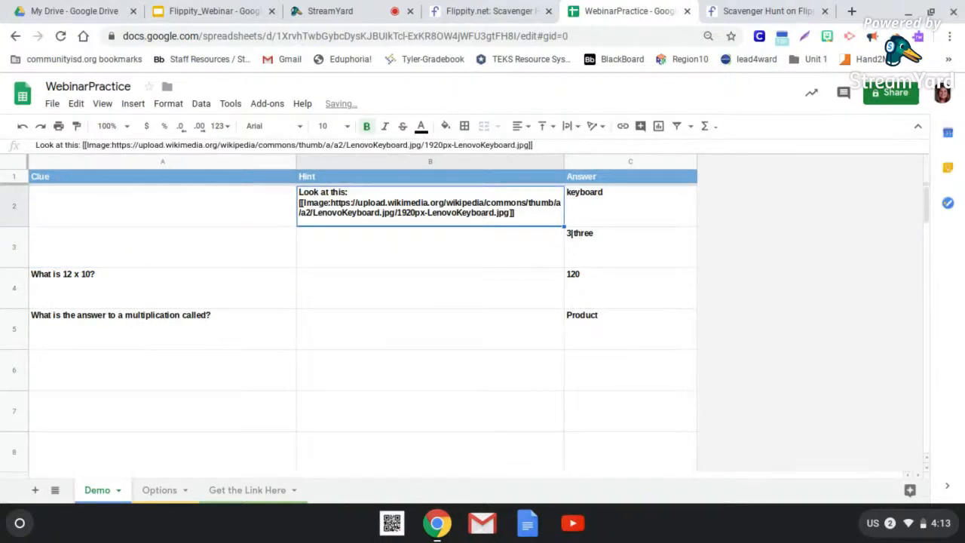
{"action": "key", "text": "Delete"}
{"action": "left_click", "coordinate": [589, 223]}
{"action": "key", "text": "Delete"}
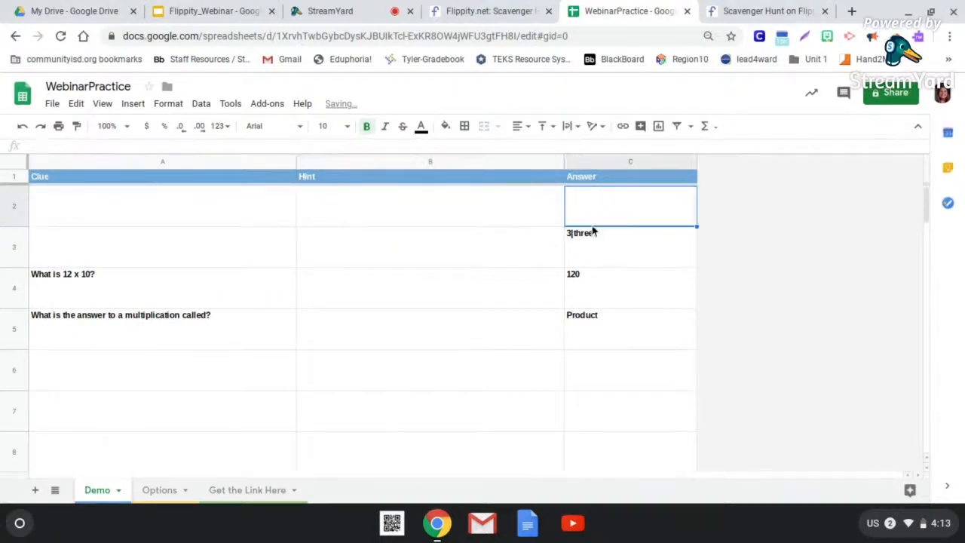
{"action": "left_click", "coordinate": [608, 256]}
{"action": "key", "text": "Delete"}
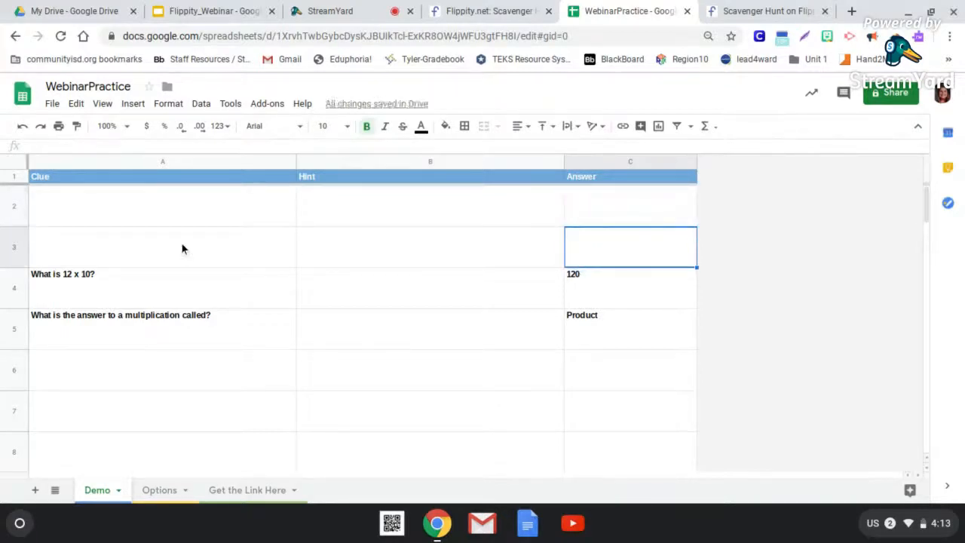
- Move the clue "What is 12 x 10?" from cell A4 to A2, leaving the original cell empty
{"action": "scroll", "coordinate": [475, 324], "scroll_direction": "down", "scroll_amount": 8}
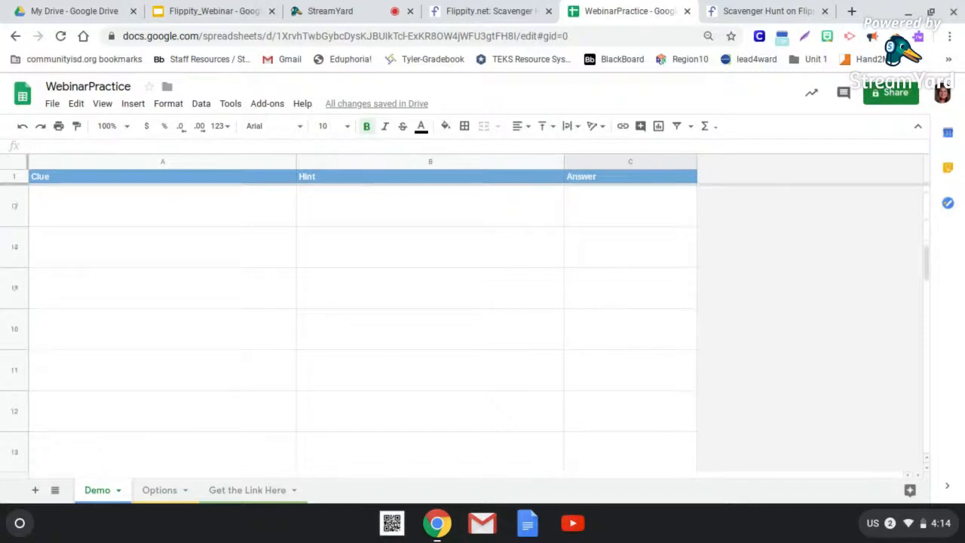
{"action": "scroll", "coordinate": [475, 324], "scroll_direction": "down", "scroll_amount": 10}
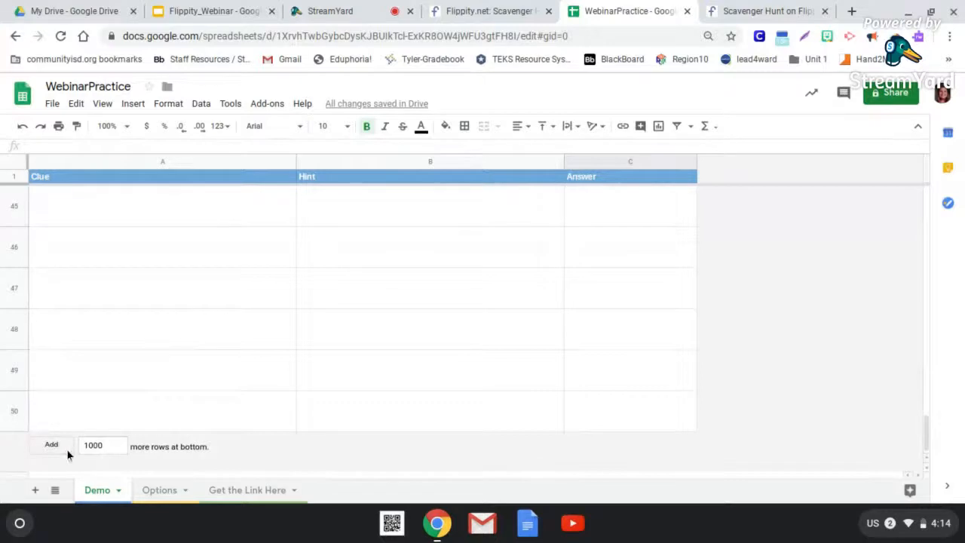
{"action": "scroll", "coordinate": [141, 423], "scroll_direction": "up", "scroll_amount": 6}
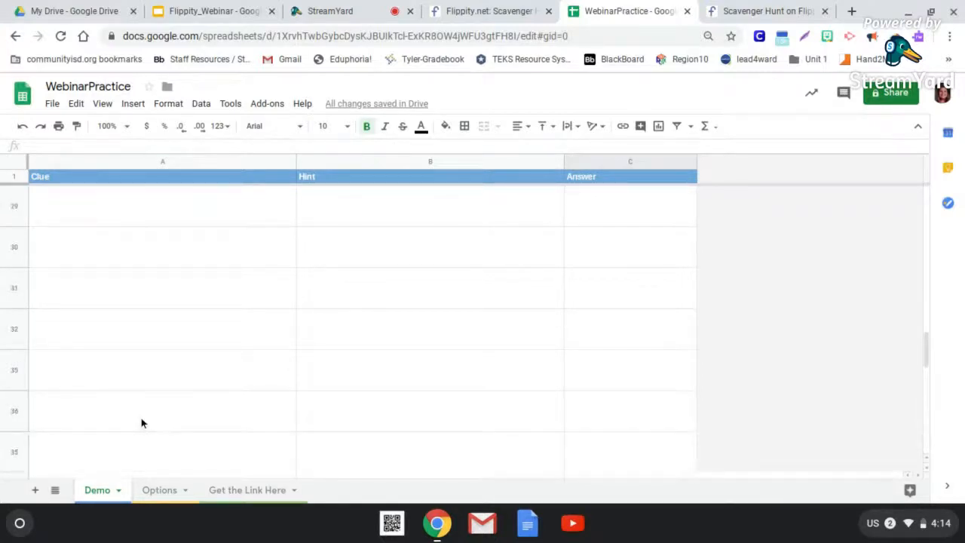
{"action": "scroll", "coordinate": [141, 417], "scroll_direction": "up", "scroll_amount": 10}
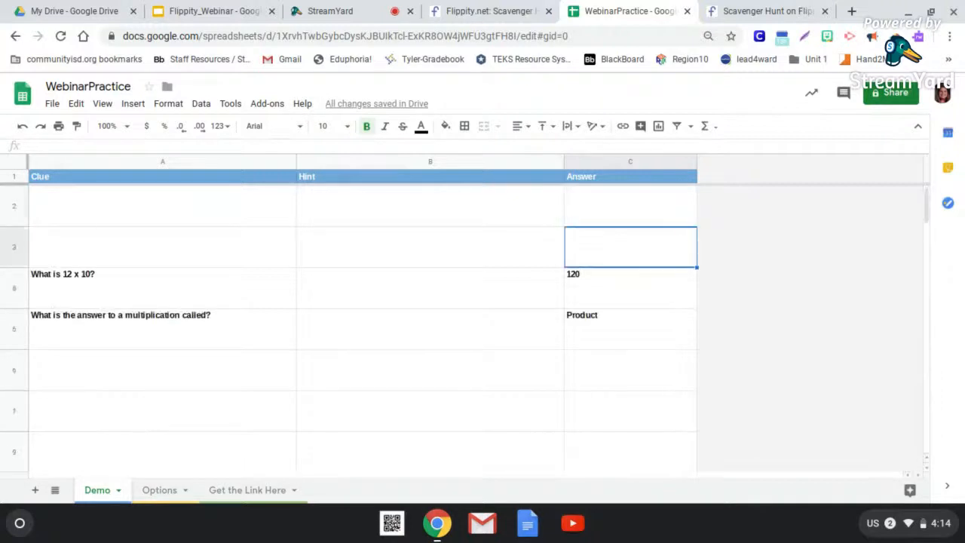
{"action": "left_click", "coordinate": [125, 260]}
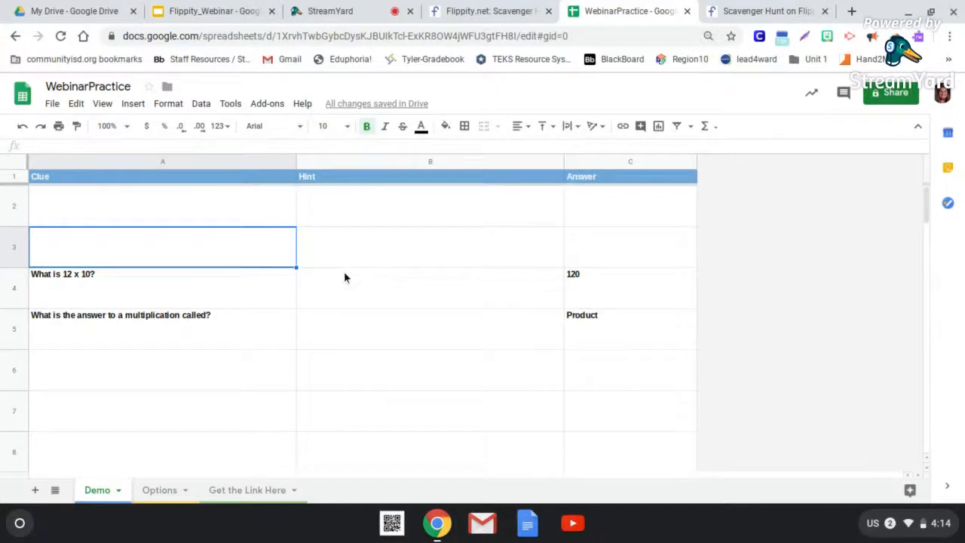
{"action": "left_click", "coordinate": [160, 294]}
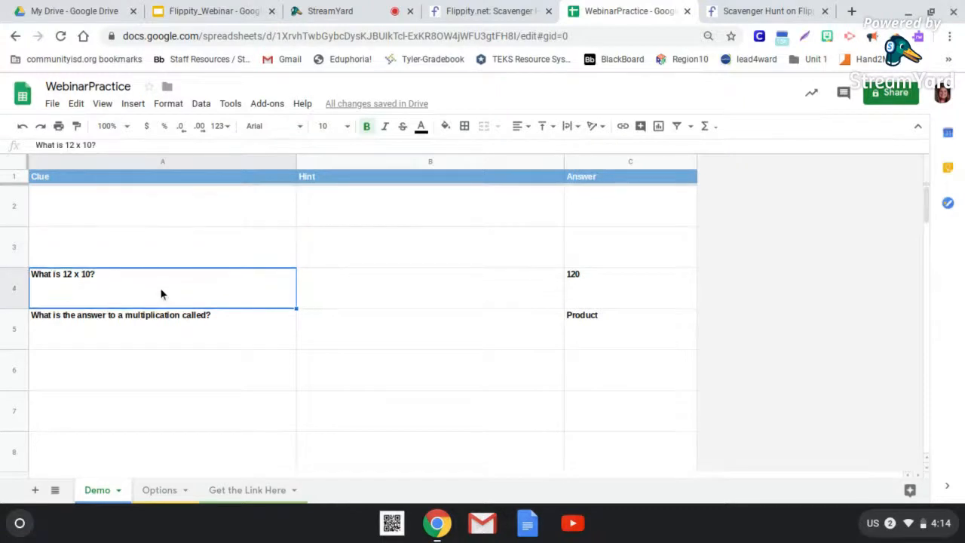
{"action": "key", "text": "ctrl+x"}
{"action": "left_click", "coordinate": [134, 198]}
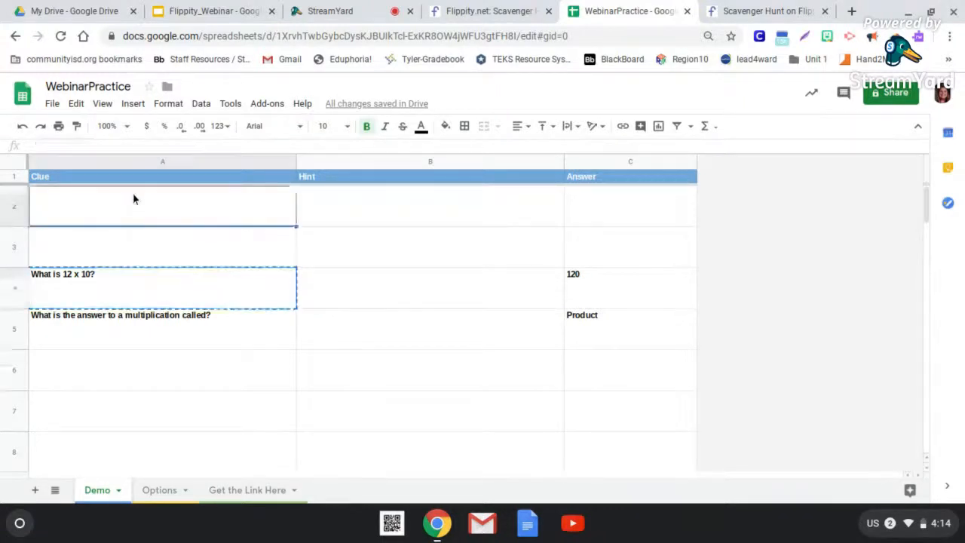
{"action": "key", "text": "ctrl+v"}
{"action": "left_click", "coordinate": [109, 277]}
{"action": "key", "text": "Delete"}
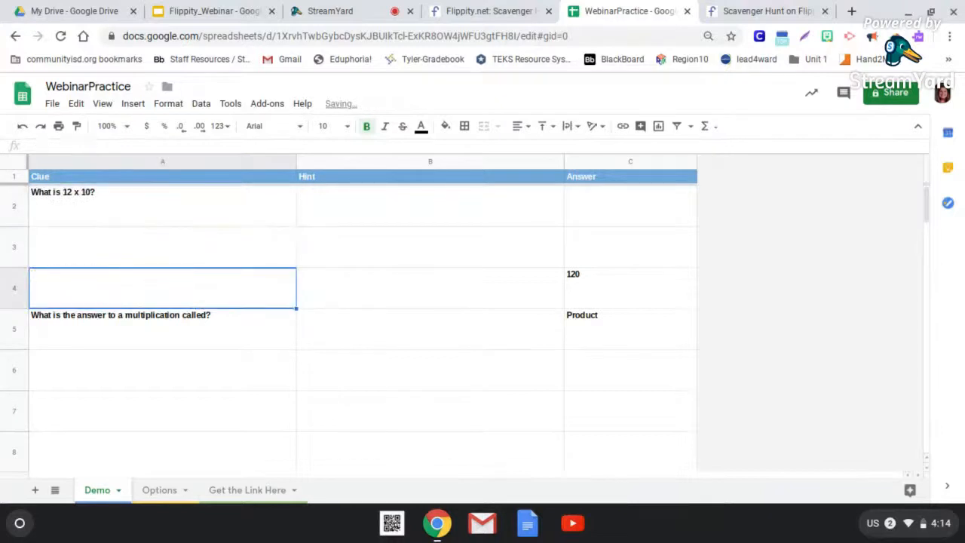
- Move the clue "What is the answer to a multiplication called?" from cell A5 to A3, clearing the original cell
{"action": "left_click", "coordinate": [113, 320]}
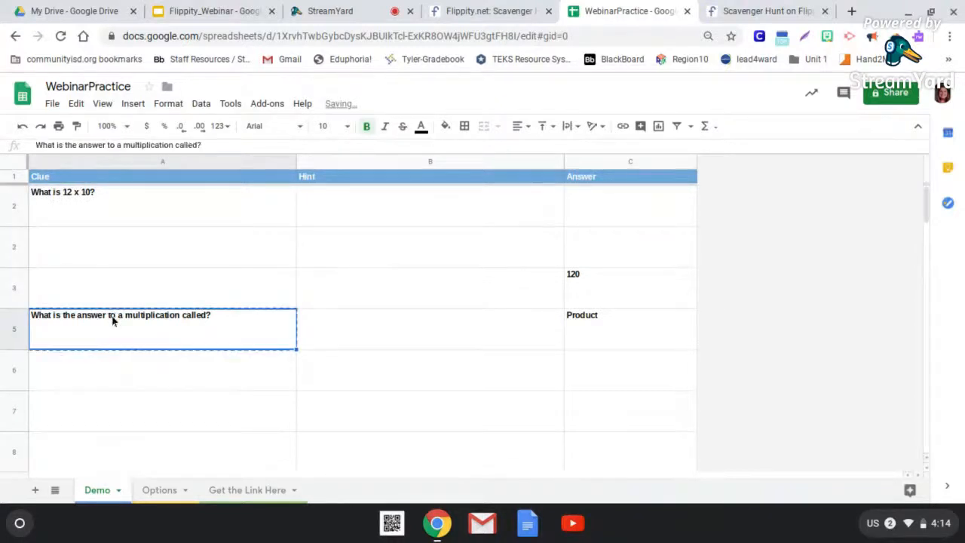
{"action": "key", "text": "ctrl+x"}
{"action": "left_click", "coordinate": [116, 258]}
{"action": "key", "text": "ctrl+v"}
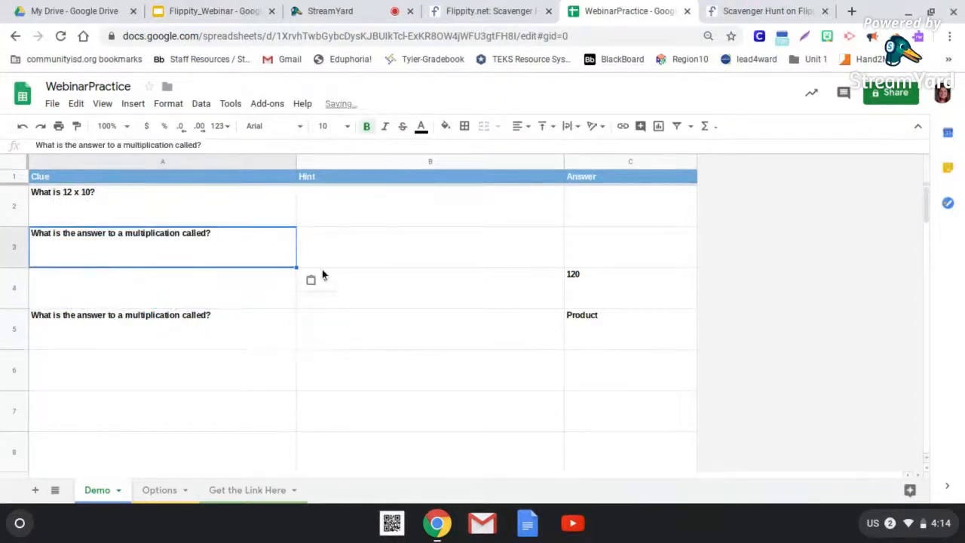
{"action": "left_click", "coordinate": [222, 317]}
{"action": "key", "text": "Delete"}
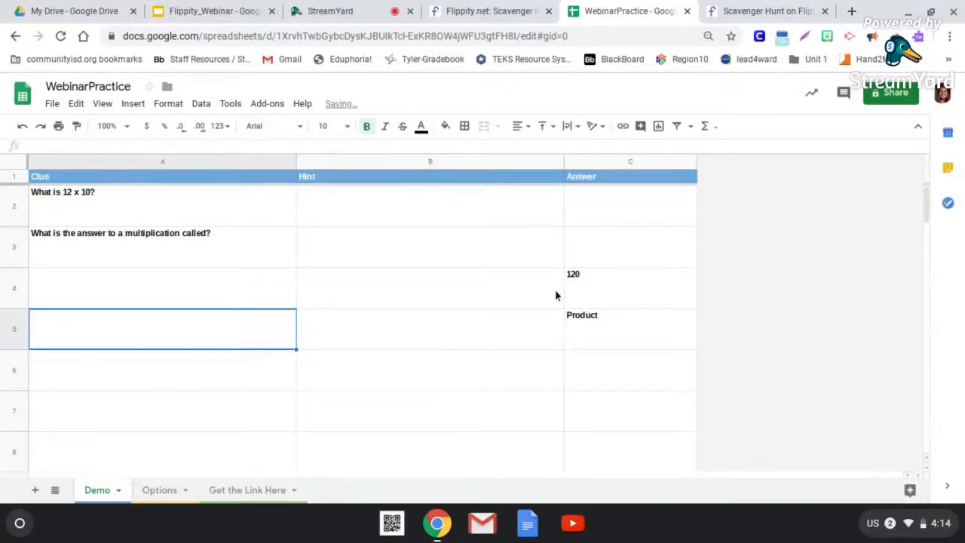
- Move the answer 120 from cell C4 to C2 and clear the original cell
{"action": "left_click", "coordinate": [581, 288]}
{"action": "key", "text": "ctrl+x"}
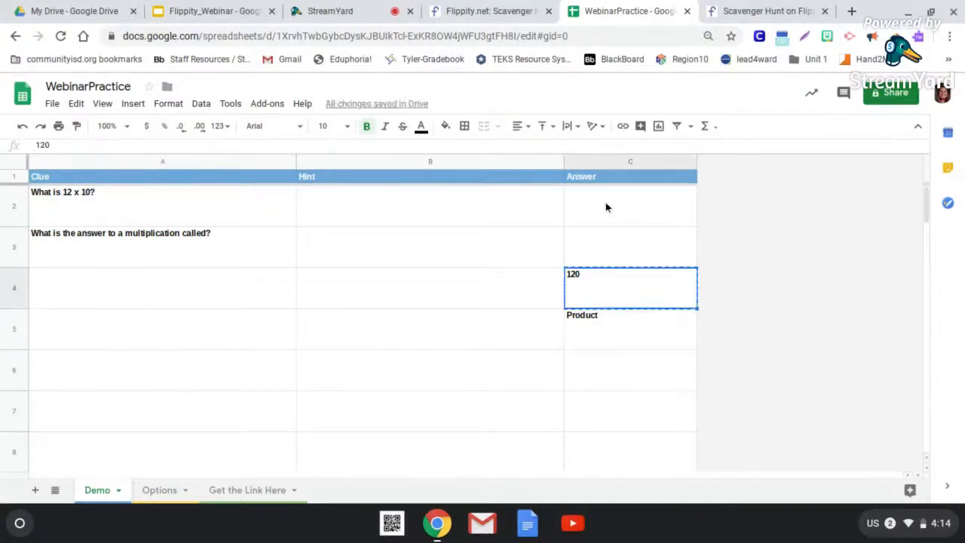
{"action": "left_click", "coordinate": [605, 202]}
{"action": "key", "text": "ctrl+v"}
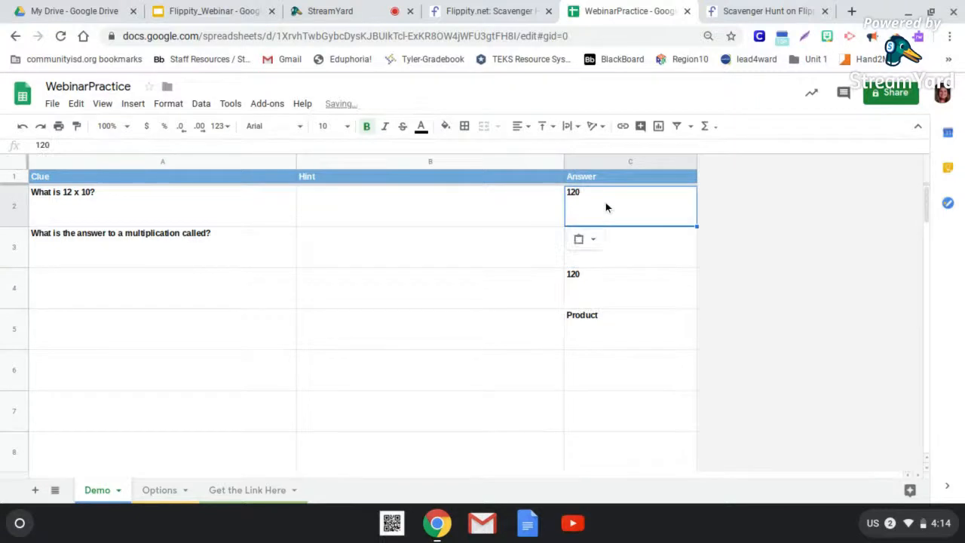
{"action": "left_click", "coordinate": [587, 279]}
{"action": "key", "text": "Delete"}
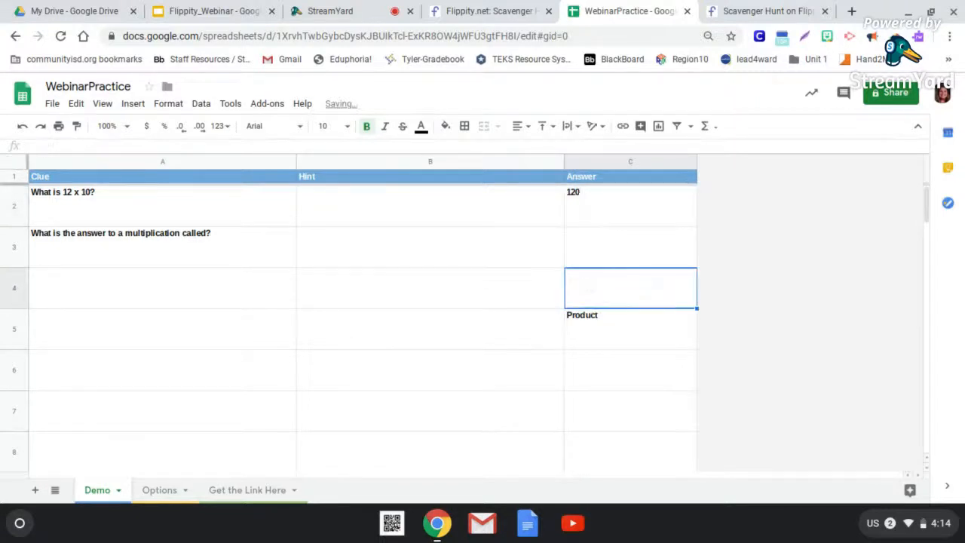
- Move the answer "Product" from cell C5 to C3 and clear the original cell
{"action": "left_click", "coordinate": [591, 325]}
{"action": "key", "text": "ctrl+x"}
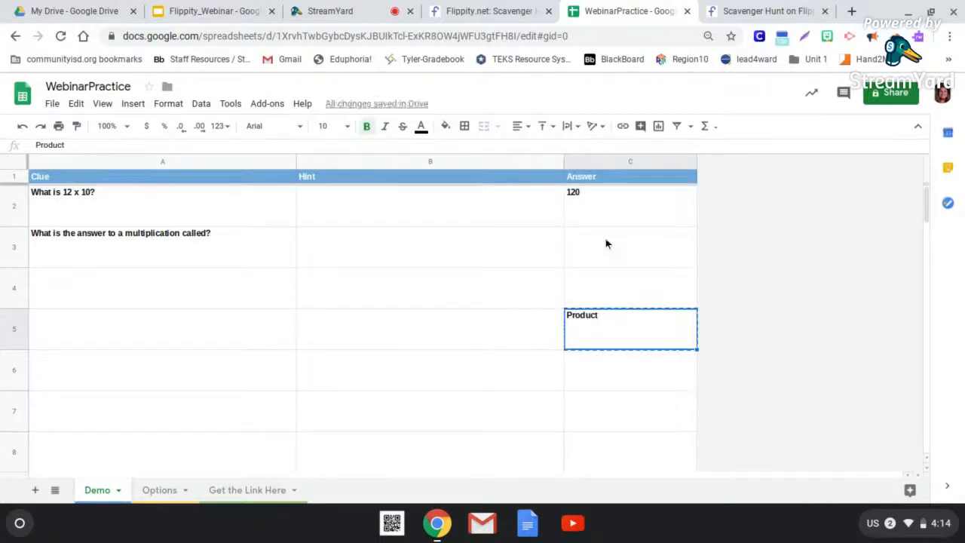
{"action": "left_click", "coordinate": [605, 240]}
{"action": "key", "text": "ctrl+v"}
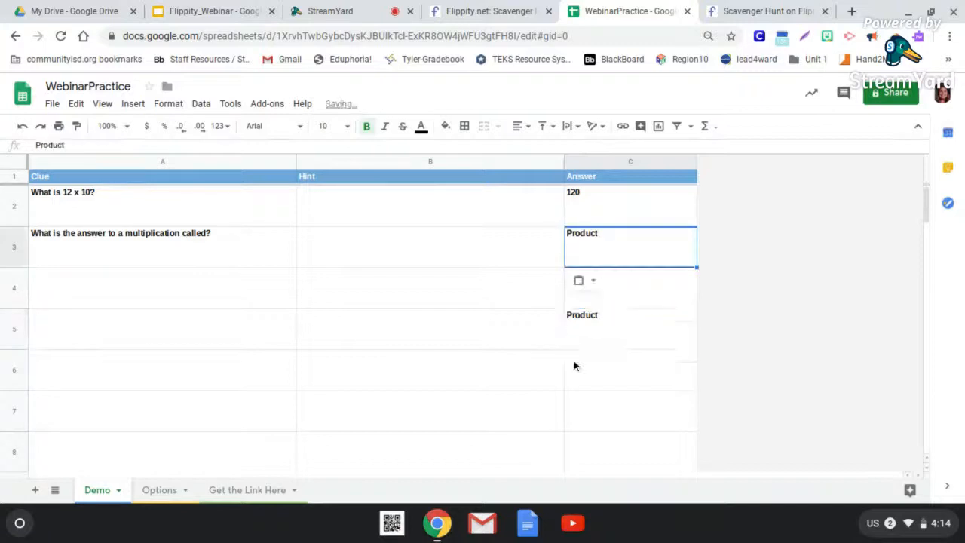
{"action": "left_click", "coordinate": [591, 335]}
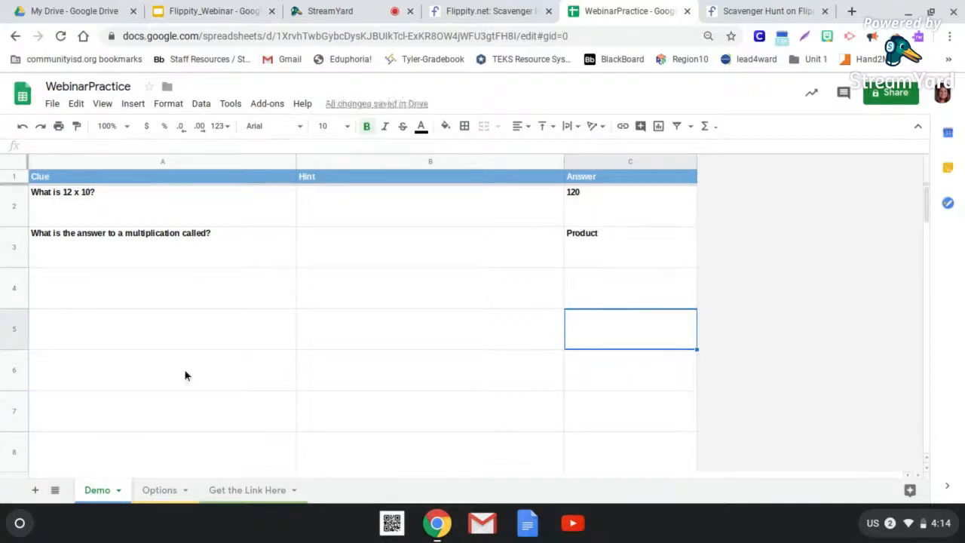
- Close the old scavenger hunt page and reopen the hunt from the link in cell A2 of the Get the Link Here sheet
{"action": "left_click", "coordinate": [258, 489]}
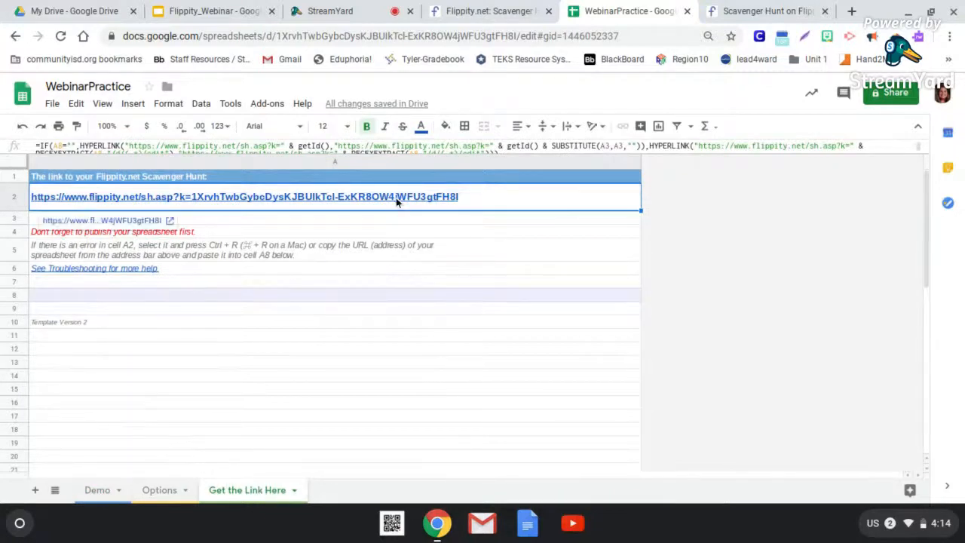
{"action": "left_click", "coordinate": [824, 13]}
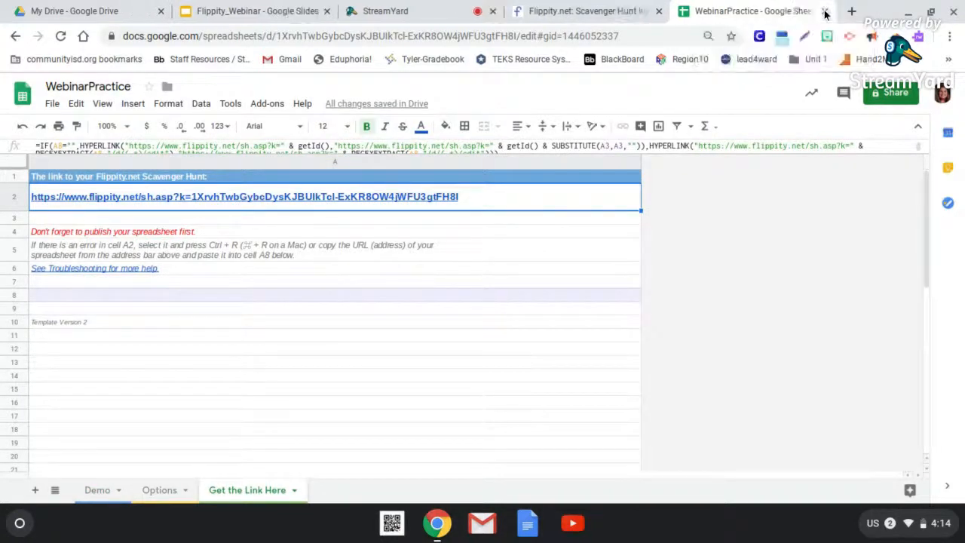
{"action": "mouse_move", "coordinate": [308, 199]}
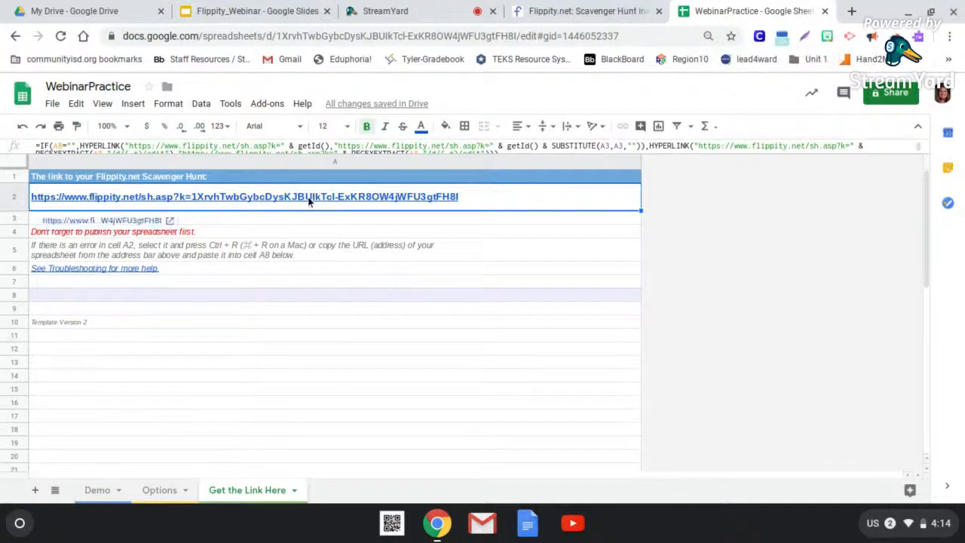
{"action": "left_click", "coordinate": [140, 220]}
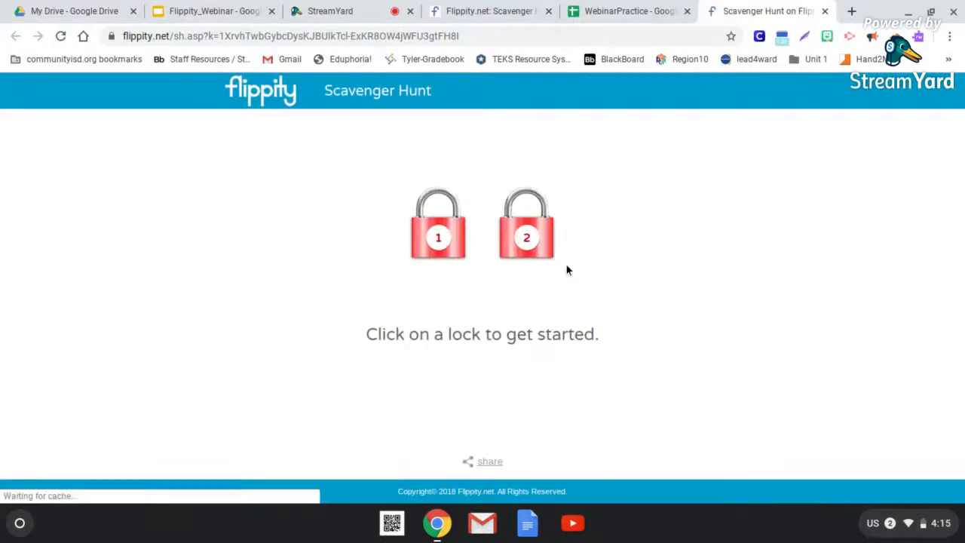
- Open the clue for lock 1 and unlock it with the answer 120
{"action": "left_click", "coordinate": [426, 238]}
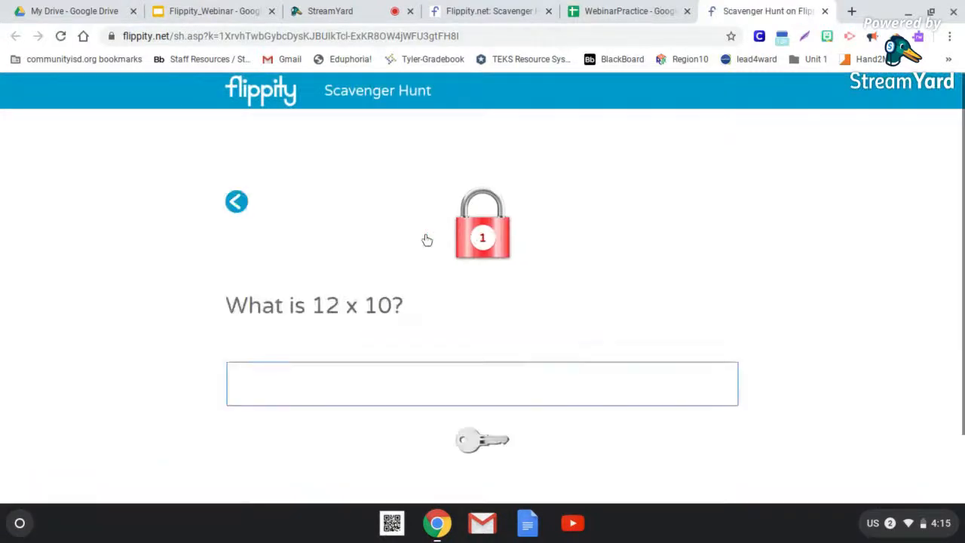
{"action": "type", "text": "120"}
{"action": "key", "text": "BackSpace"}
{"action": "key", "text": "BackSpace"}
{"action": "type", "text": "12"}
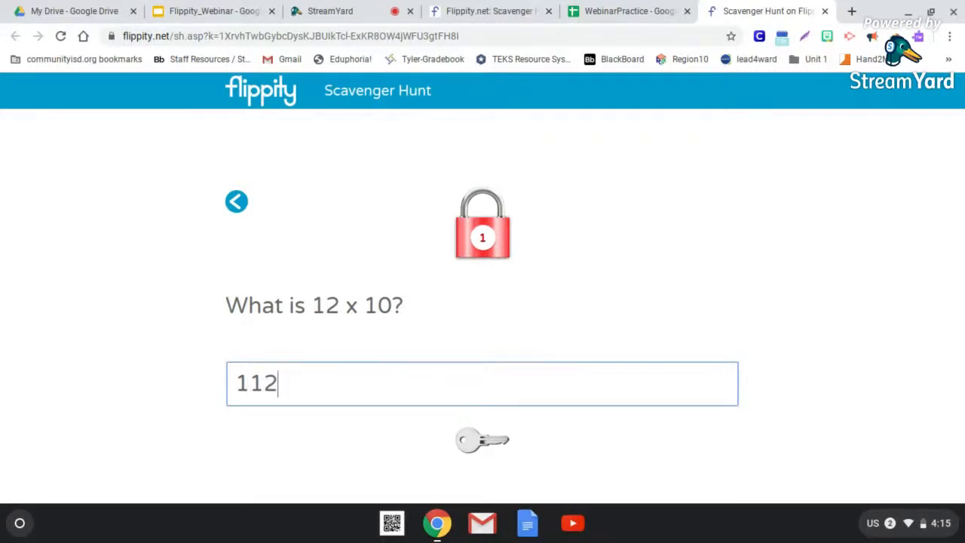
{"action": "key", "text": "BackSpace"}
{"action": "key", "text": "BackSpace"}
{"action": "type", "text": "2"}
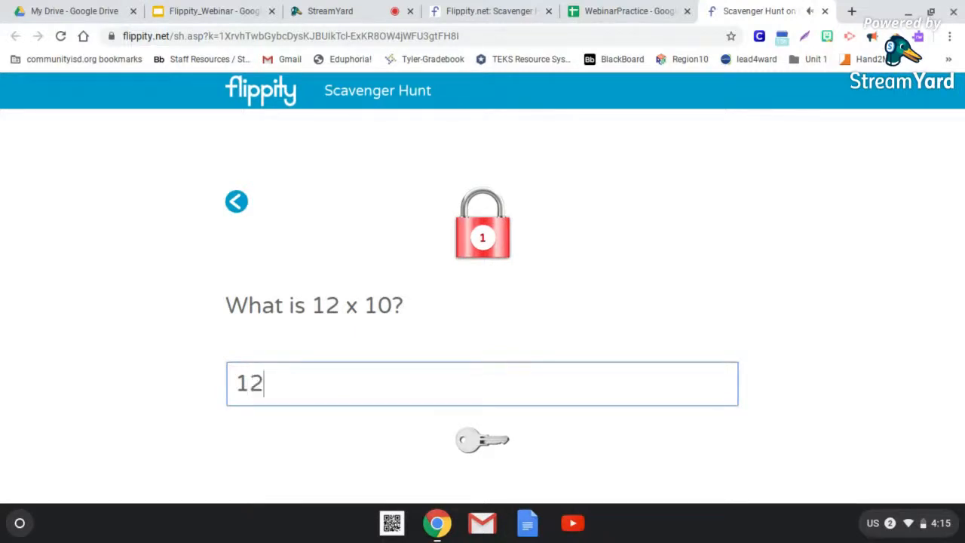
{"action": "type", "text": "0"}
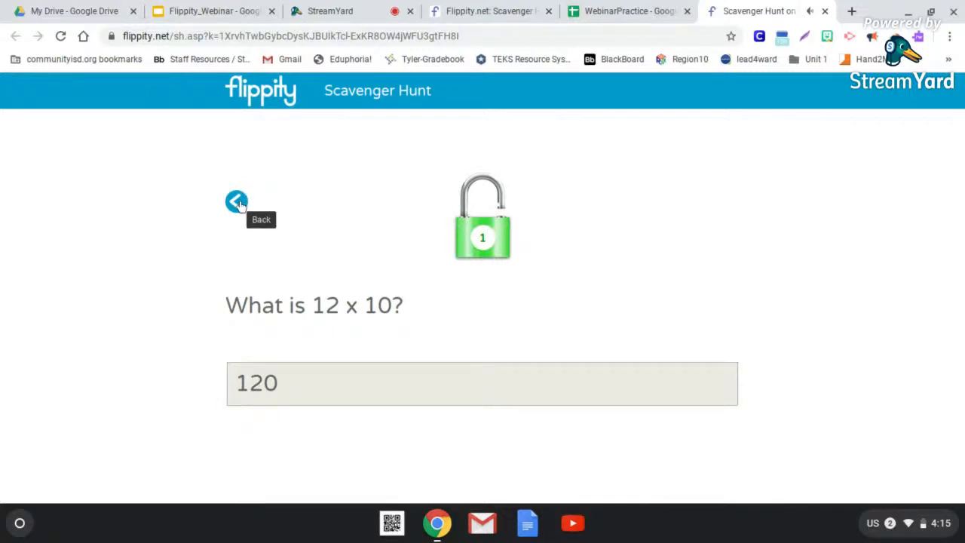
- Go back to the lock overview, then switch to the Flippity Scavenger Hunt instructions page
{"action": "left_click", "coordinate": [236, 202]}
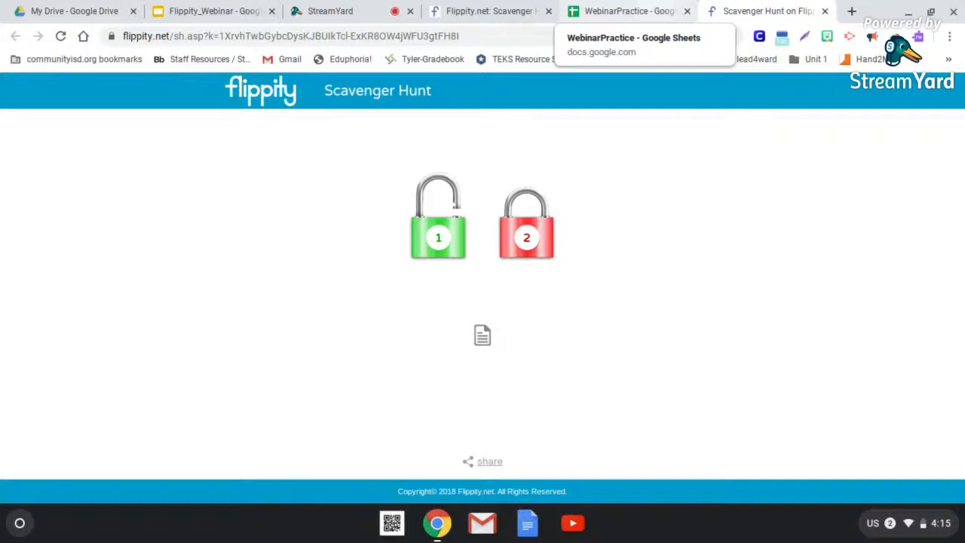
{"action": "left_click", "coordinate": [656, 7]}
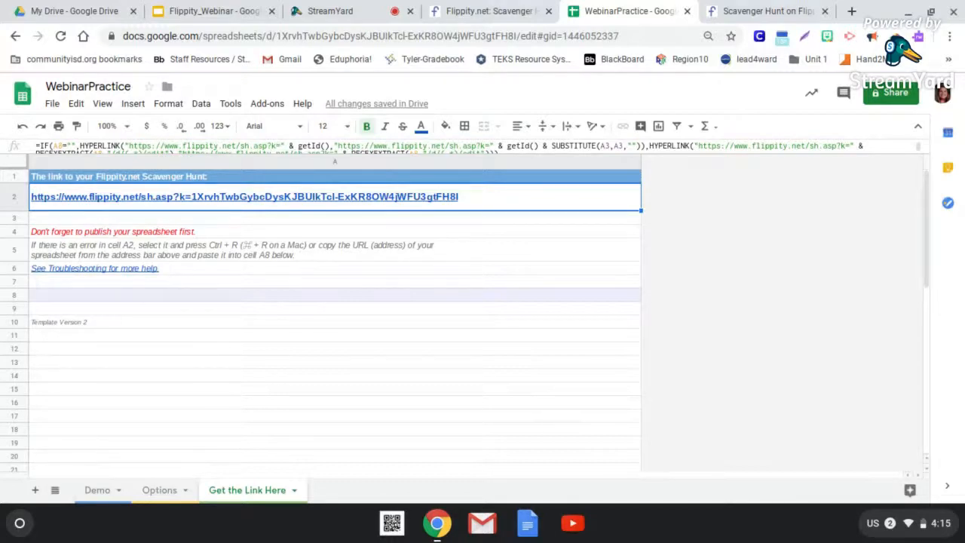
{"action": "left_click", "coordinate": [473, 9]}
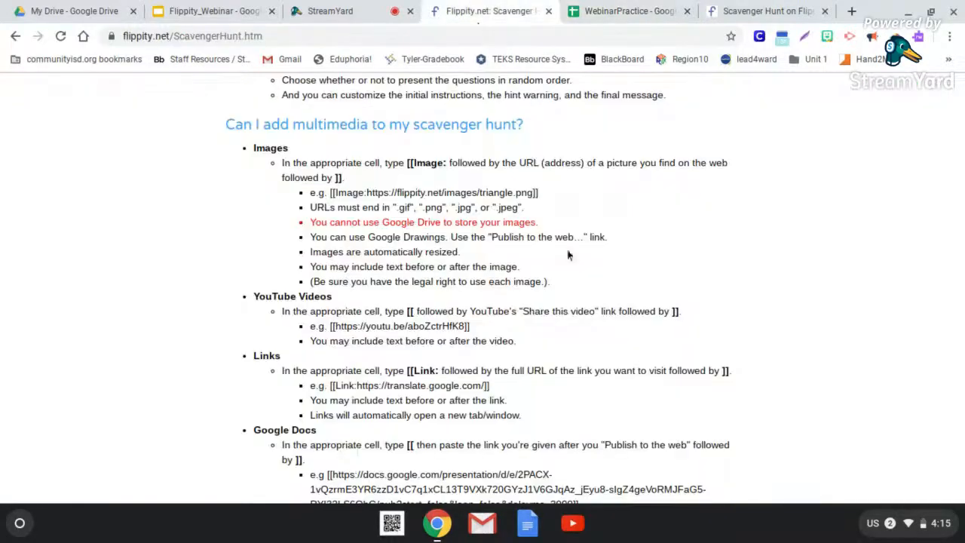
- Return to the Flippity home page, browse its activity templates and open the Skip the Spreadsheet page
{"action": "scroll", "coordinate": [571, 248], "scroll_direction": "up", "scroll_amount": 10}
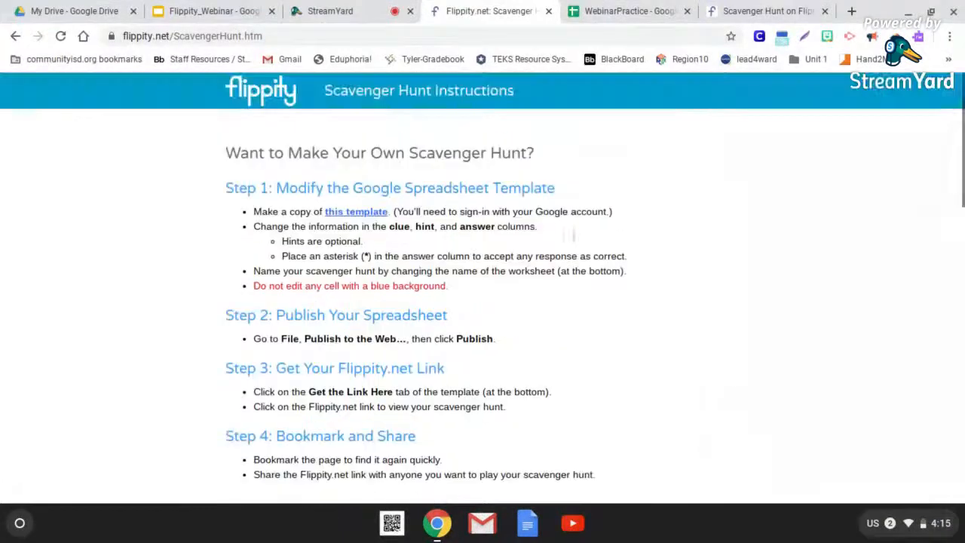
{"action": "left_click", "coordinate": [250, 102]}
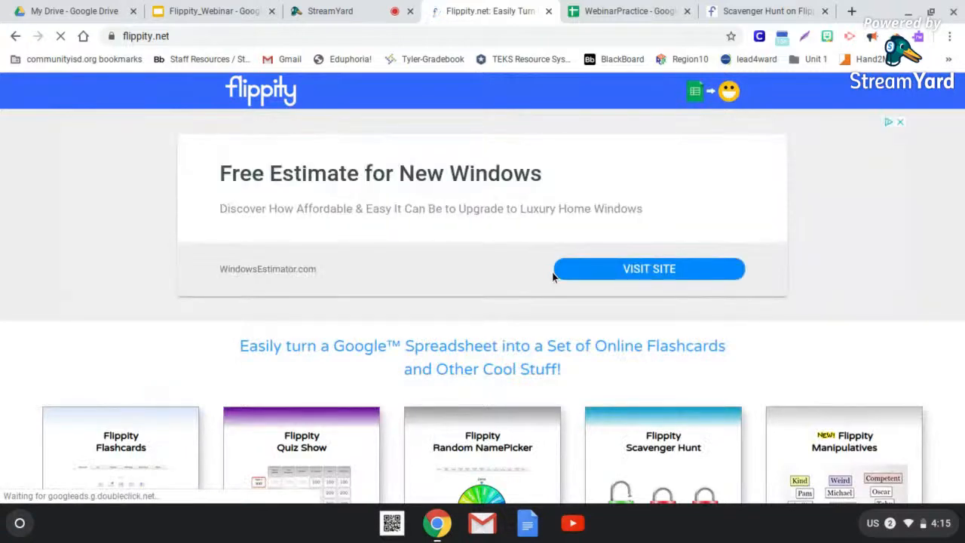
{"action": "scroll", "coordinate": [405, 220], "scroll_direction": "down", "scroll_amount": 3}
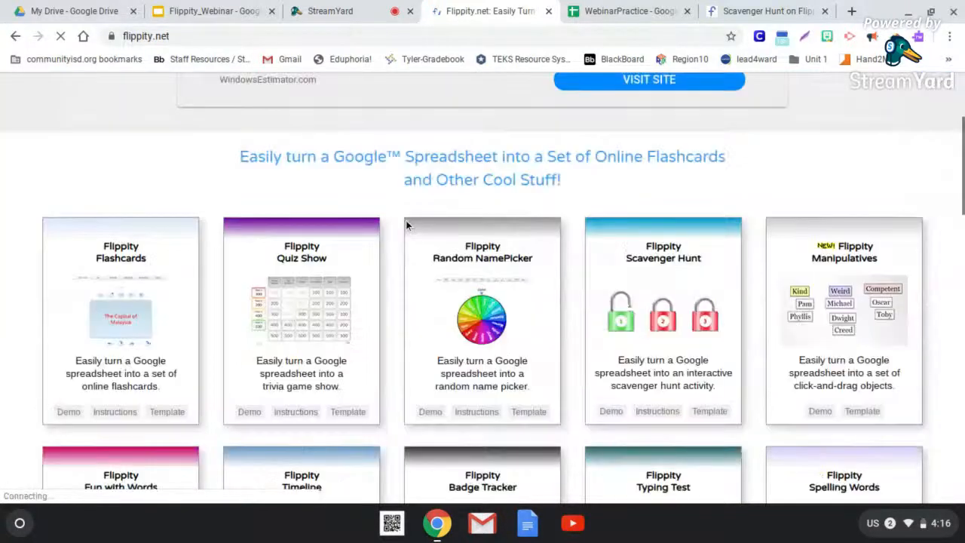
{"action": "scroll", "coordinate": [405, 220], "scroll_direction": "down", "scroll_amount": 5}
{"action": "scroll", "coordinate": [406, 220], "scroll_direction": "down", "scroll_amount": 10}
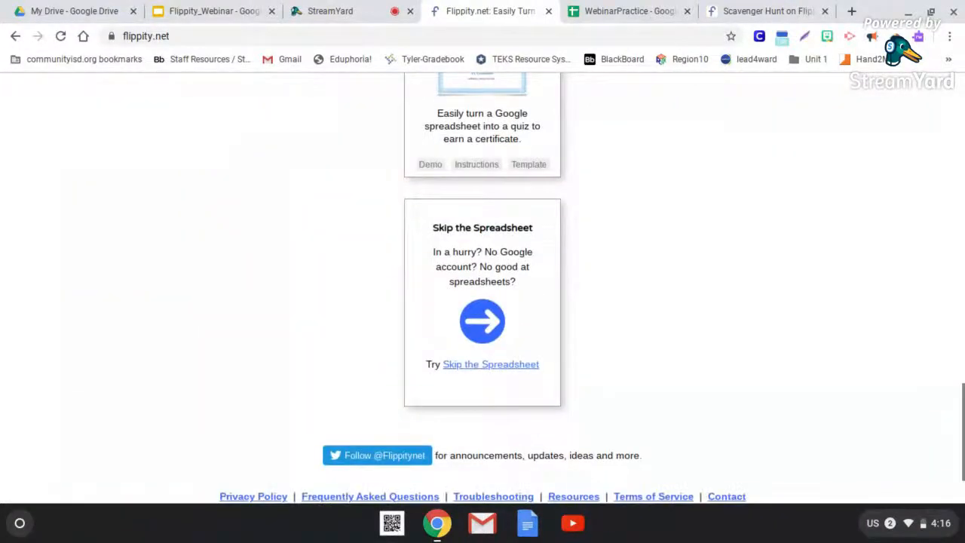
{"action": "scroll", "coordinate": [352, 218], "scroll_direction": "down", "scroll_amount": 1}
{"action": "scroll", "coordinate": [352, 218], "scroll_direction": "up", "scroll_amount": 1}
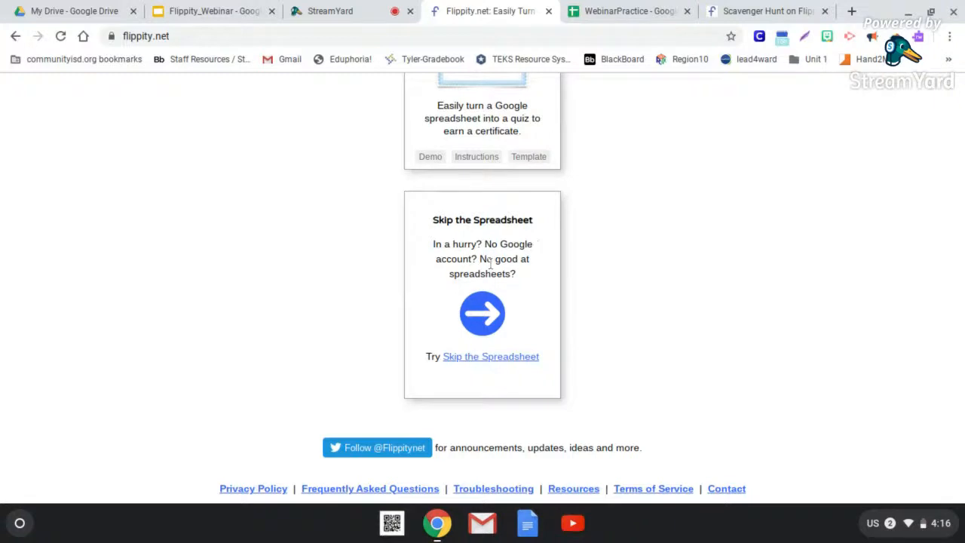
{"action": "left_click", "coordinate": [495, 313]}
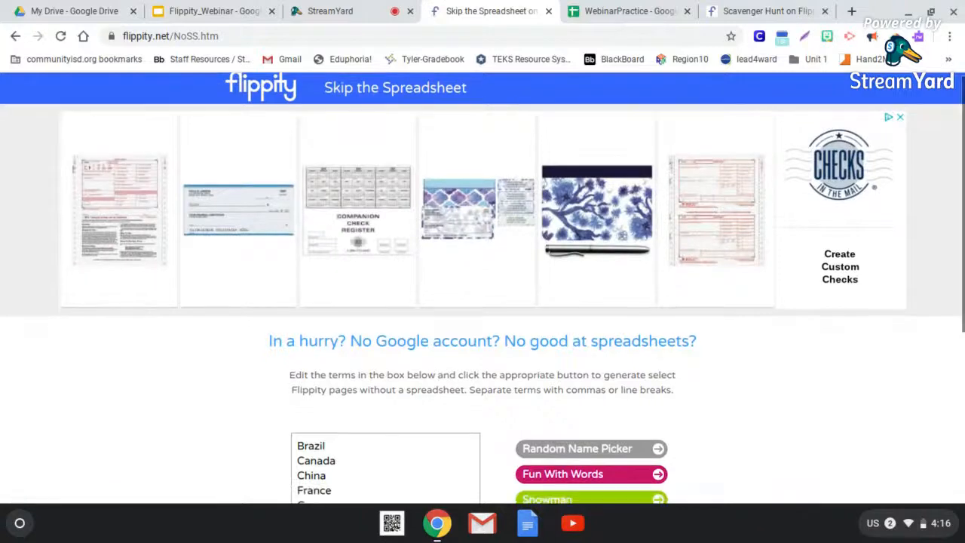
- Review the sample country terms and the activity types offered for creation without a spreadsheet
{"action": "scroll", "coordinate": [483, 289], "scroll_direction": "down", "scroll_amount": 3}
{"action": "scroll", "coordinate": [482, 288], "scroll_direction": "down", "scroll_amount": 1}
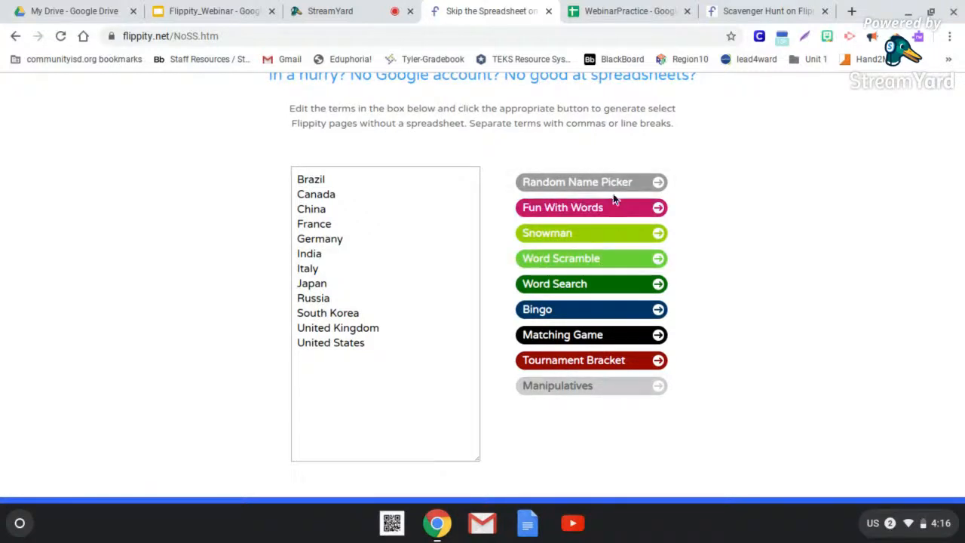
{"action": "left_click", "coordinate": [374, 343]}
{"action": "left_click", "coordinate": [374, 344]}
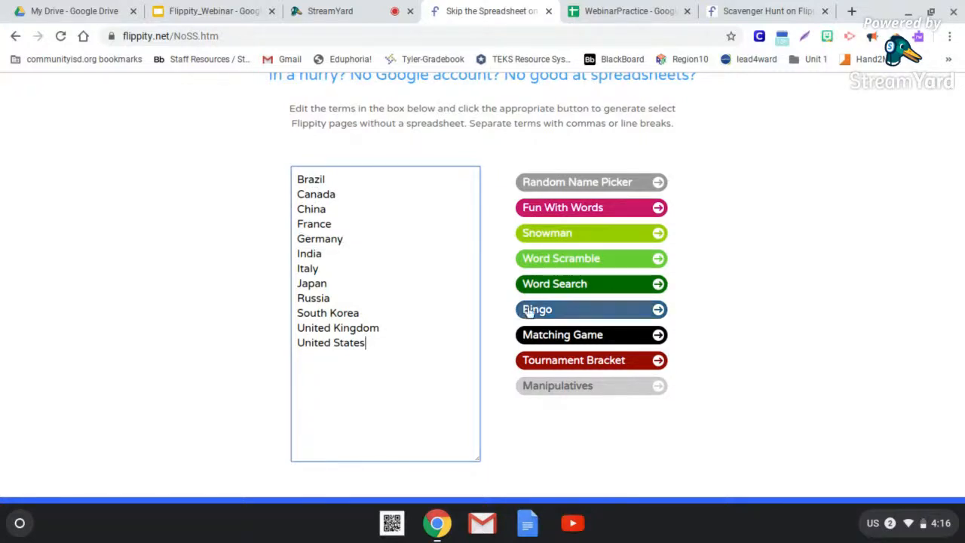
- Generate a Word Search from the sample country list, look over the puzzle and close its page
{"action": "left_click", "coordinate": [560, 285]}
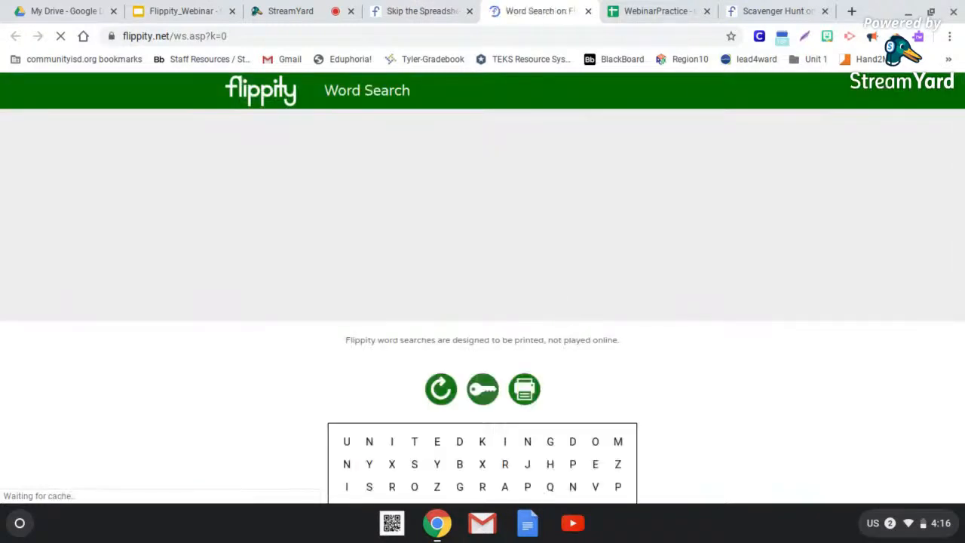
{"action": "scroll", "coordinate": [483, 288], "scroll_direction": "down", "scroll_amount": 2}
{"action": "scroll", "coordinate": [482, 288], "scroll_direction": "down", "scroll_amount": 5}
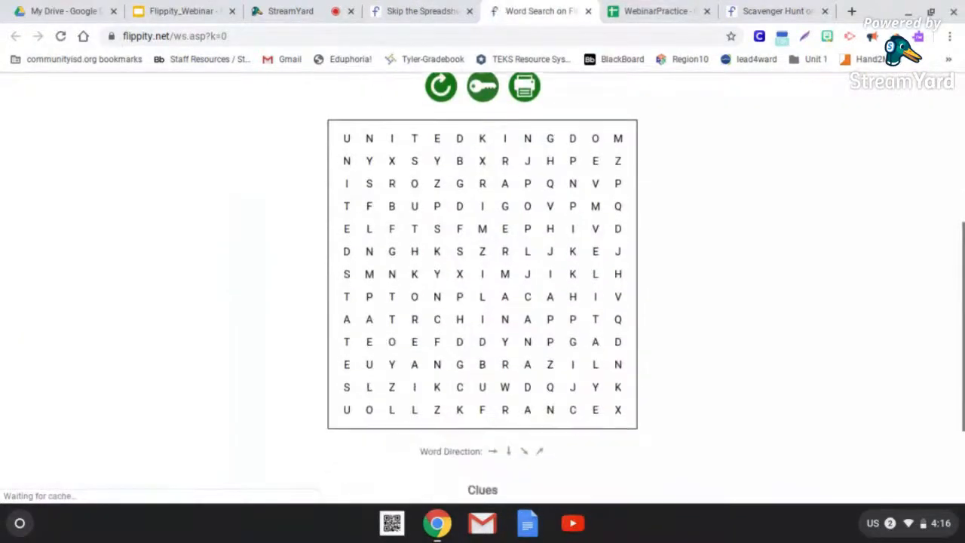
{"action": "scroll", "coordinate": [482, 288], "scroll_direction": "up", "scroll_amount": 7}
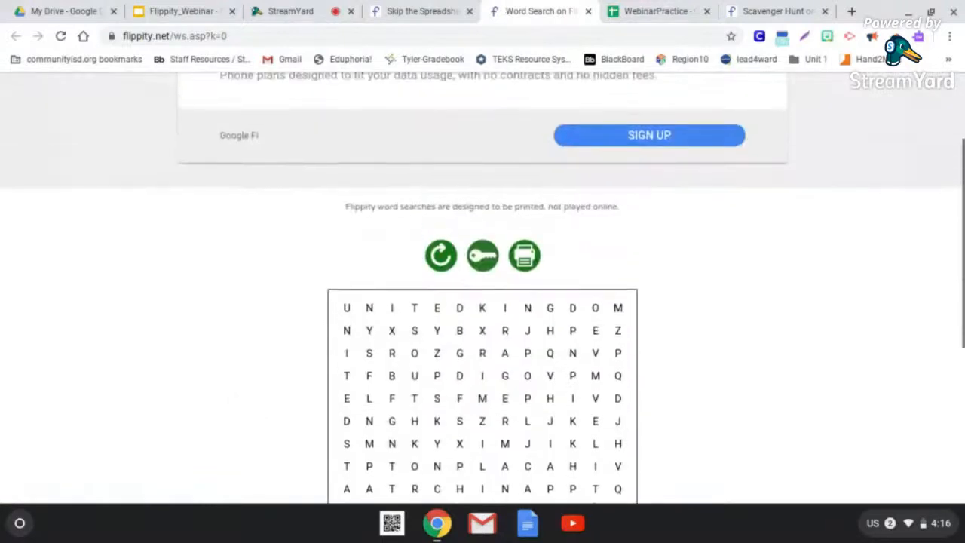
{"action": "left_click", "coordinate": [587, 10]}
- Look over the Skip the Spreadsheet page once more and go back to the activity templates on the Flippity home page
{"action": "scroll", "coordinate": [421, 394], "scroll_direction": "up", "scroll_amount": 1}
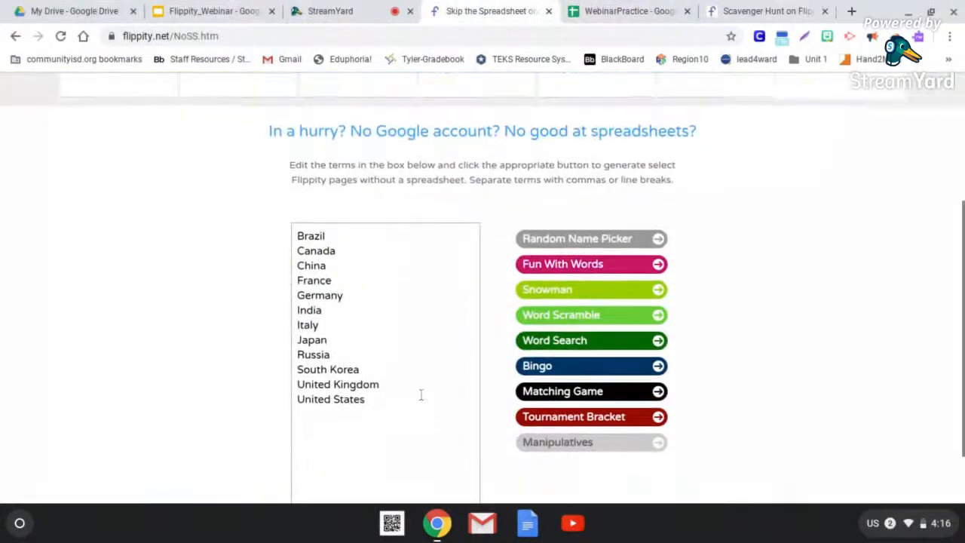
{"action": "scroll", "coordinate": [421, 395], "scroll_direction": "down", "scroll_amount": 1}
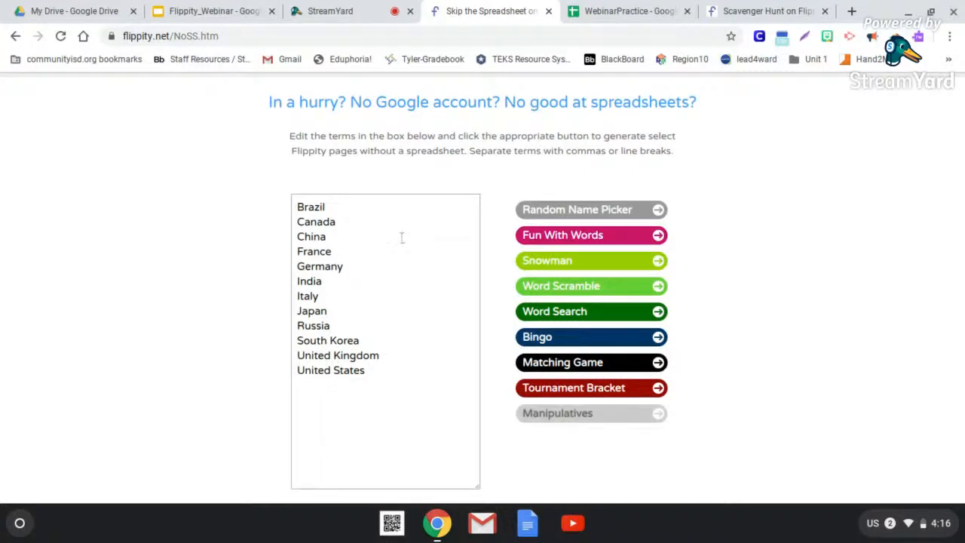
{"action": "scroll", "coordinate": [400, 237], "scroll_direction": "up", "scroll_amount": 3}
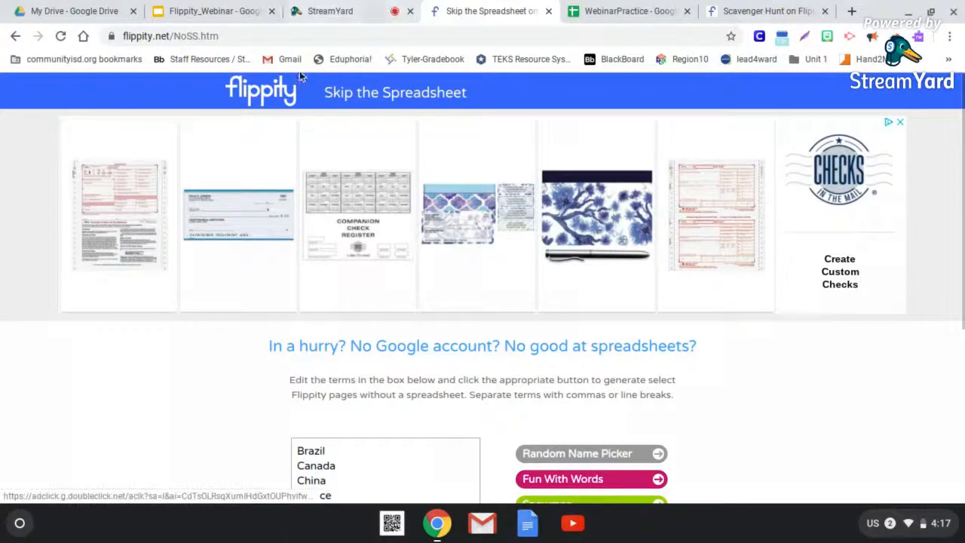
{"action": "left_click", "coordinate": [277, 92]}
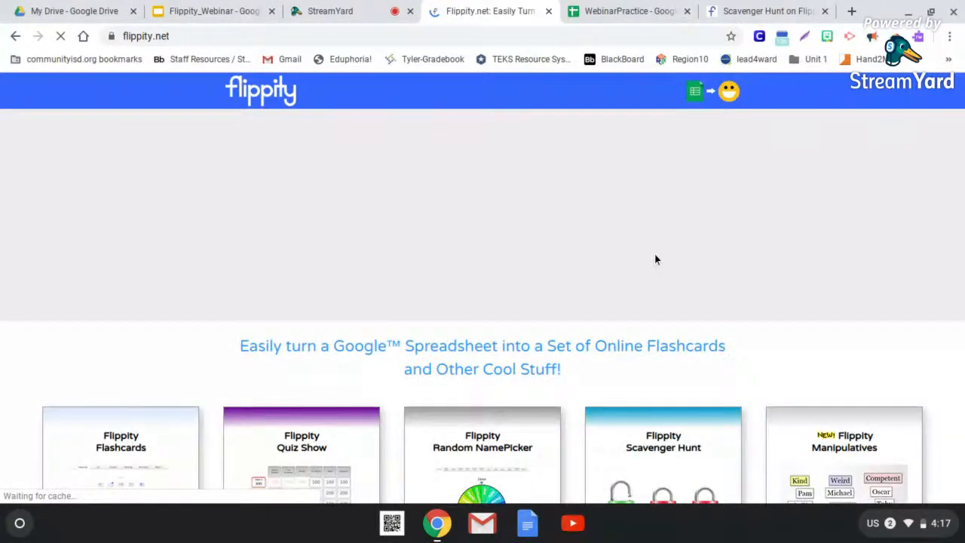
{"action": "scroll", "coordinate": [654, 259], "scroll_direction": "down", "scroll_amount": 3}
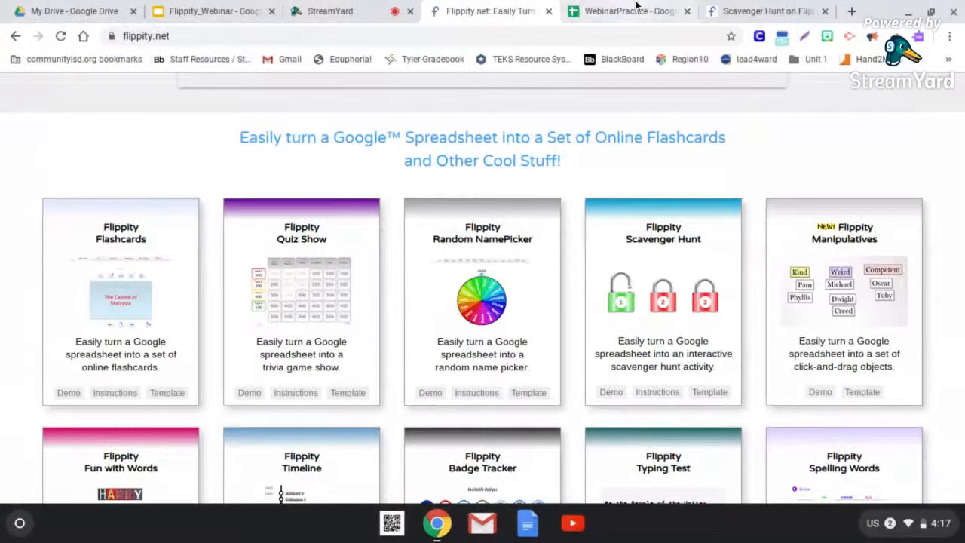
- Reopen the scavenger hunt from the link in cell A2 of WebinarPractice, replacing the old hunt page, and copy its web address
{"action": "left_click", "coordinate": [635, 11]}
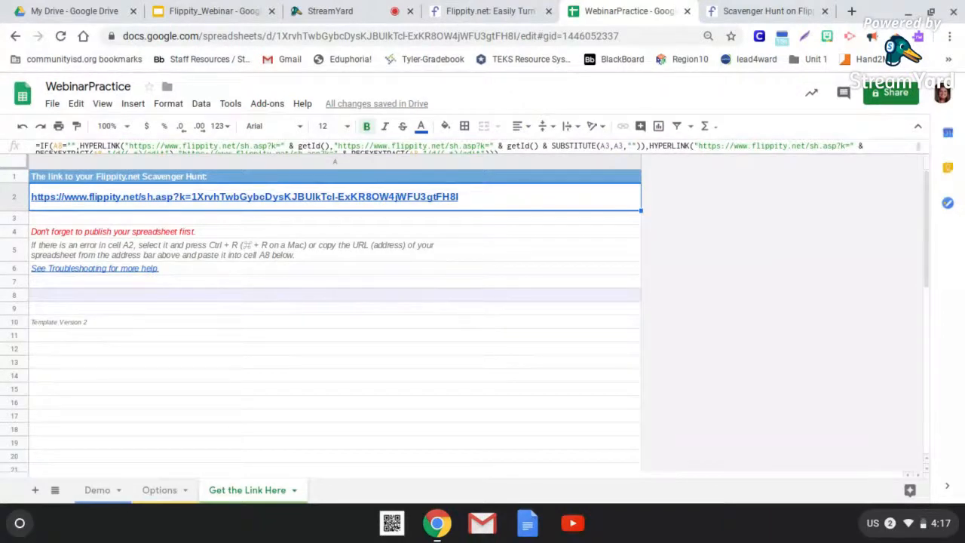
{"action": "left_click", "coordinate": [483, 322]}
{"action": "left_click", "coordinate": [446, 363]}
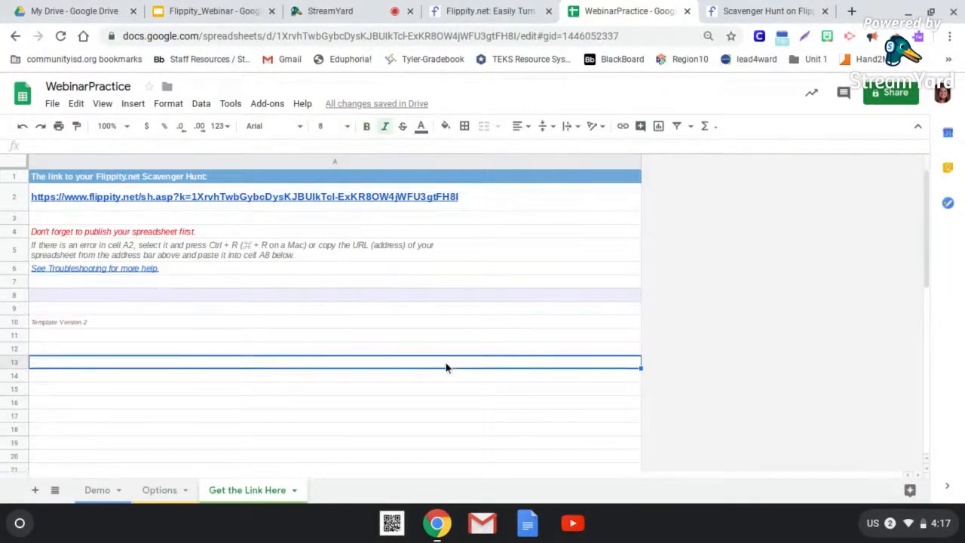
{"action": "mouse_move", "coordinate": [400, 208]}
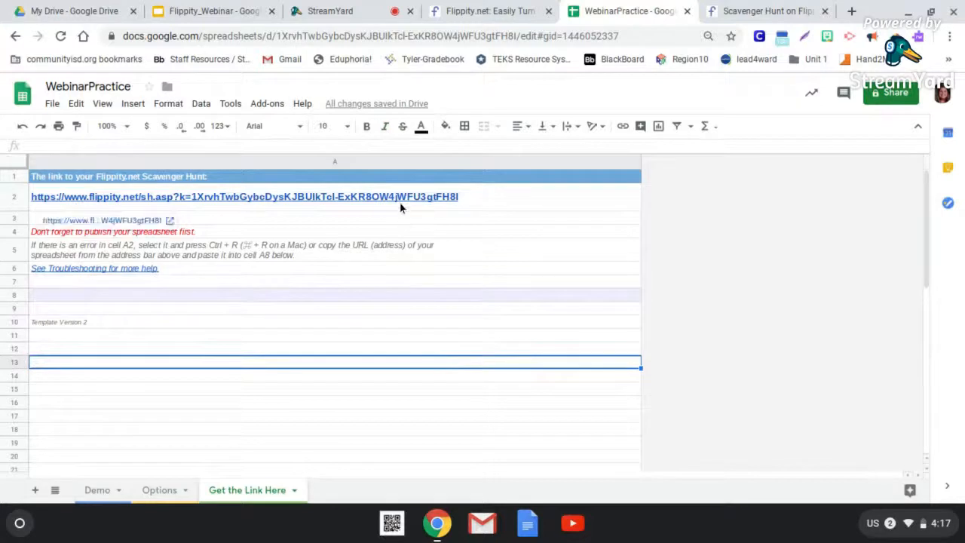
{"action": "left_click", "coordinate": [813, 9]}
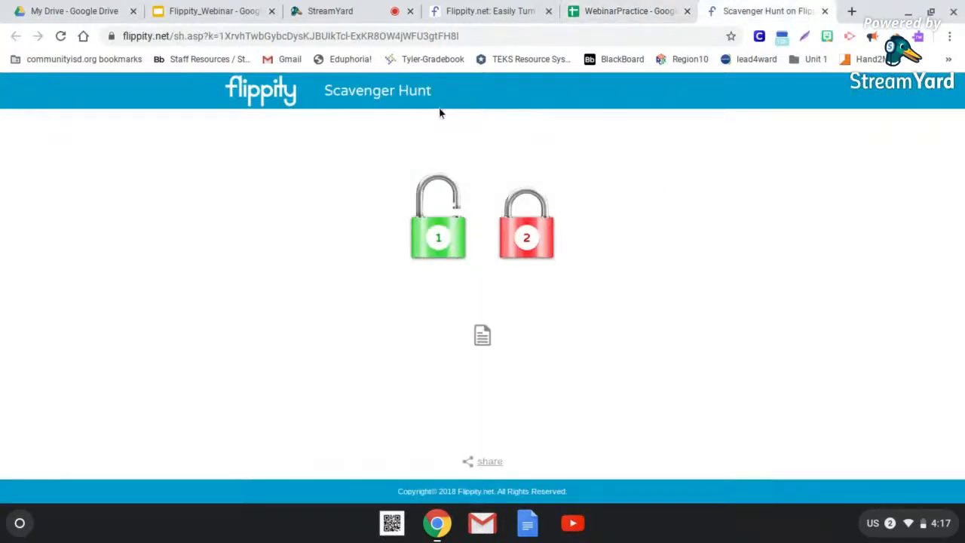
{"action": "left_click", "coordinate": [634, 8]}
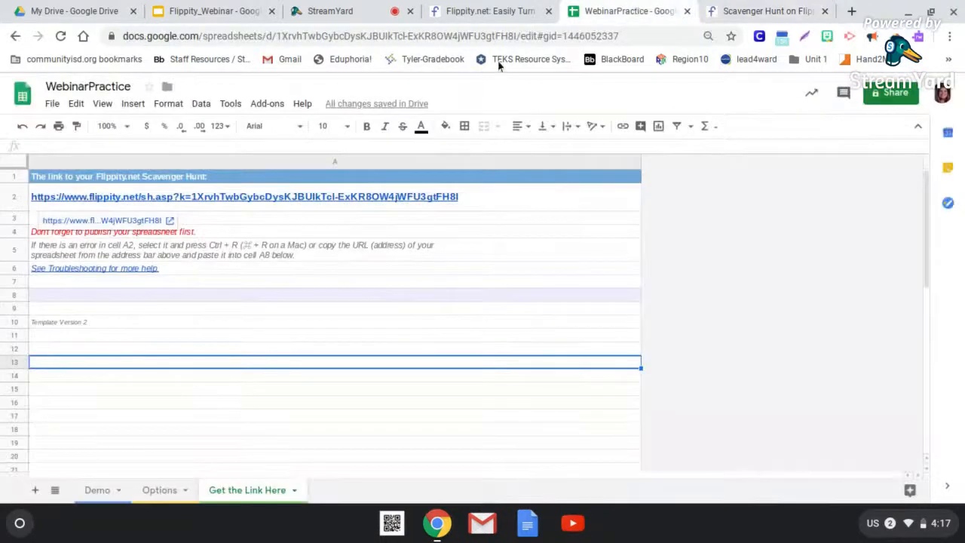
{"action": "left_click", "coordinate": [125, 220]}
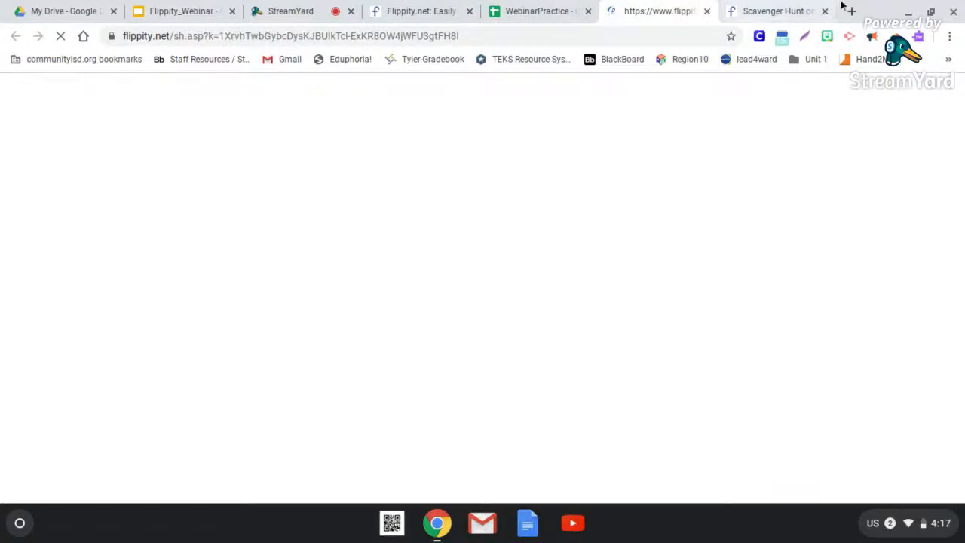
{"action": "left_click", "coordinate": [826, 12]}
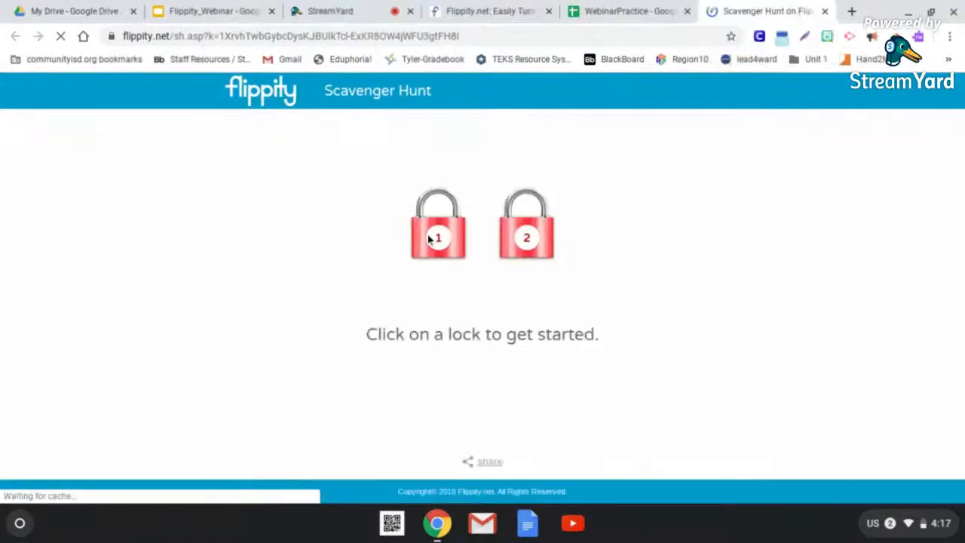
{"action": "left_click", "coordinate": [393, 35]}
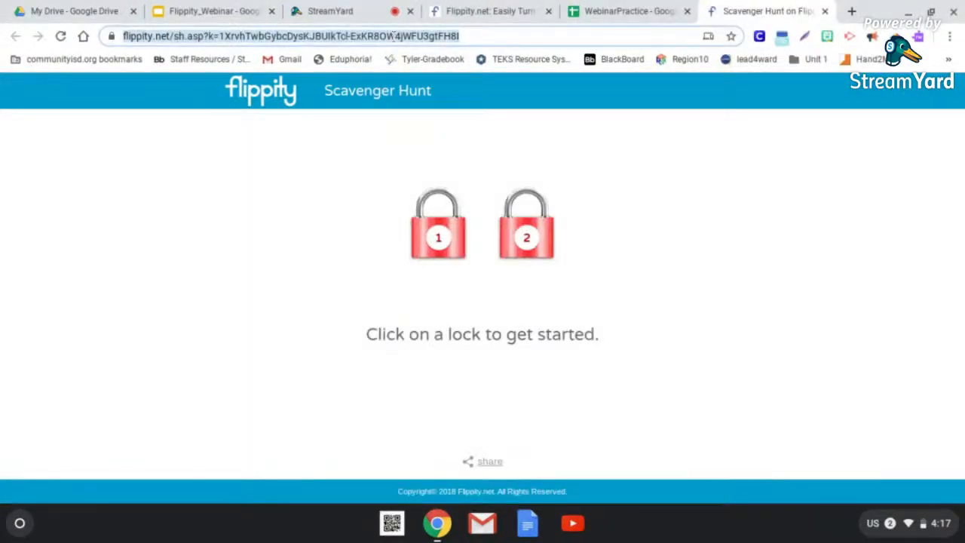
- Open Google Classroom from Google Drive and go to the Classwork page of the Math Class with 21 students
{"action": "left_click", "coordinate": [109, 12]}
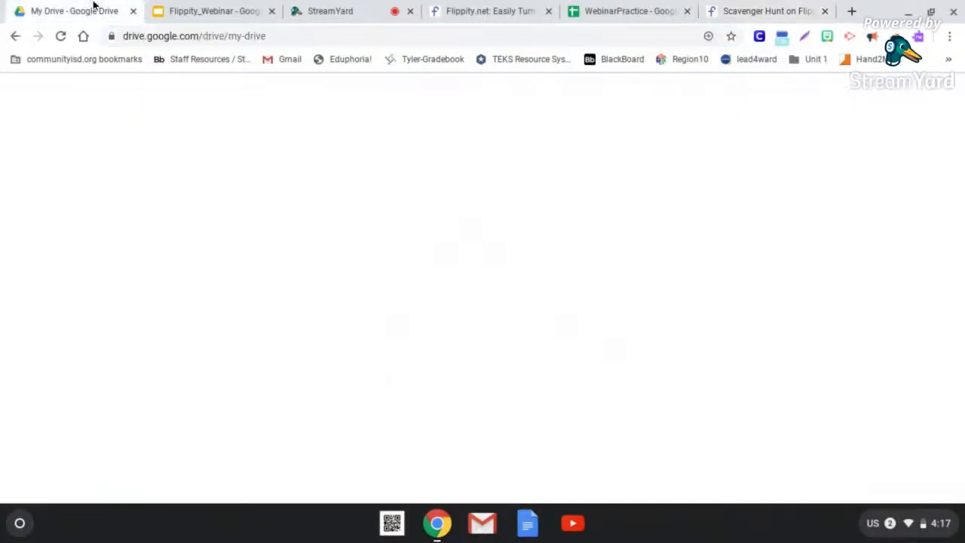
{"action": "left_click", "coordinate": [836, 96]}
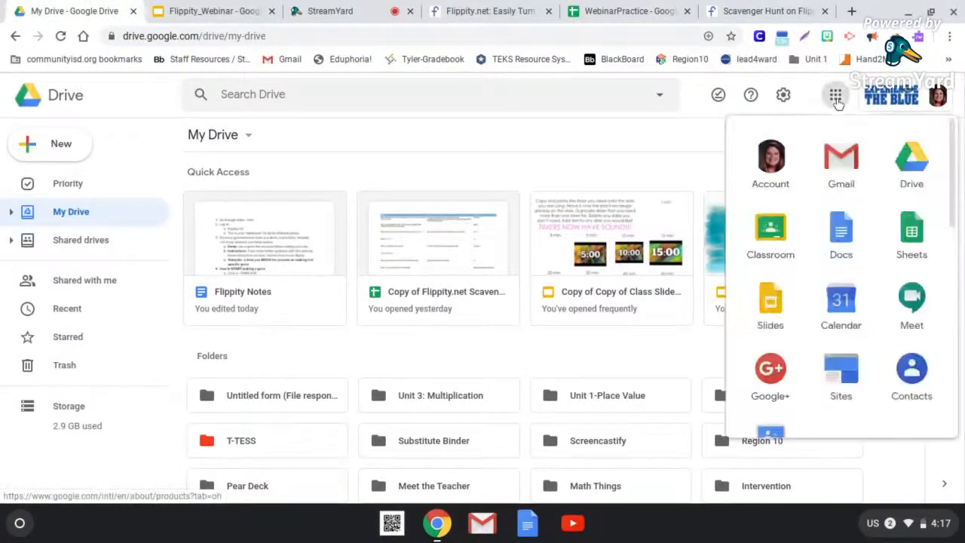
{"action": "left_click", "coordinate": [777, 242]}
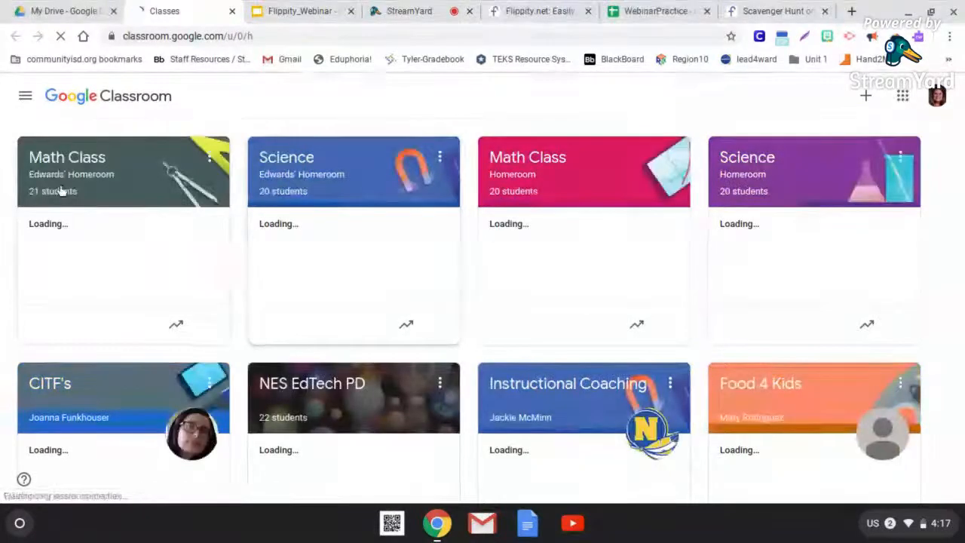
{"action": "left_click", "coordinate": [64, 182]}
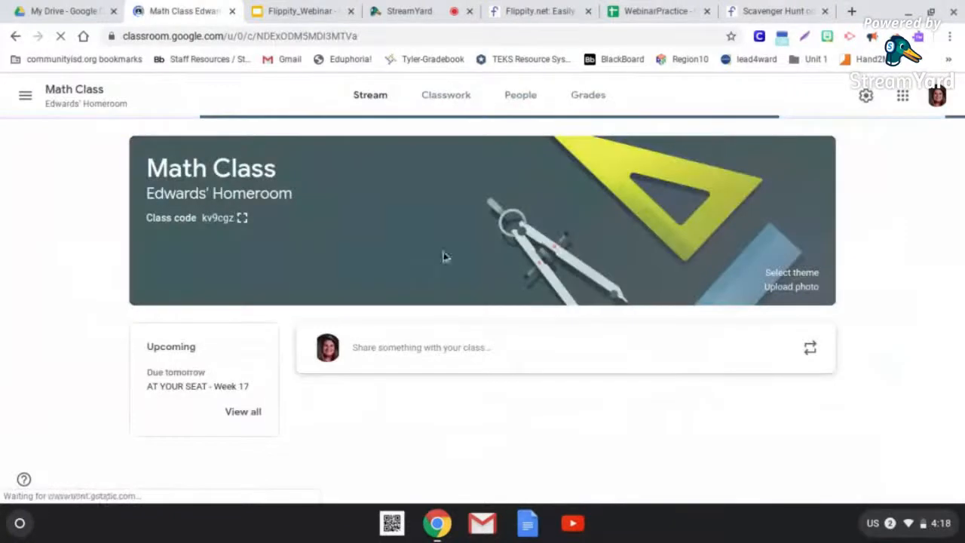
{"action": "left_click", "coordinate": [459, 104]}
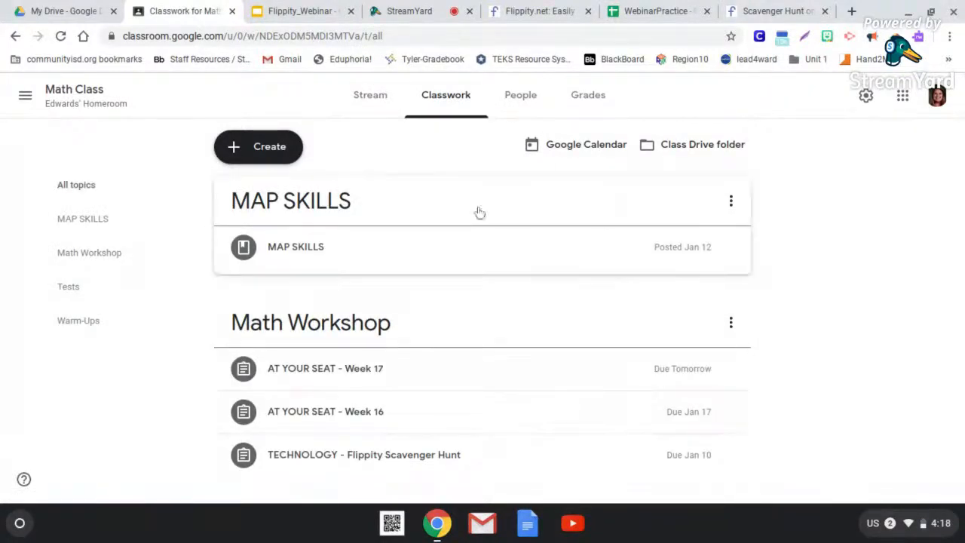
- Create a new assignment in the class and title it "Scavenger Hunt"
{"action": "left_click", "coordinate": [262, 158]}
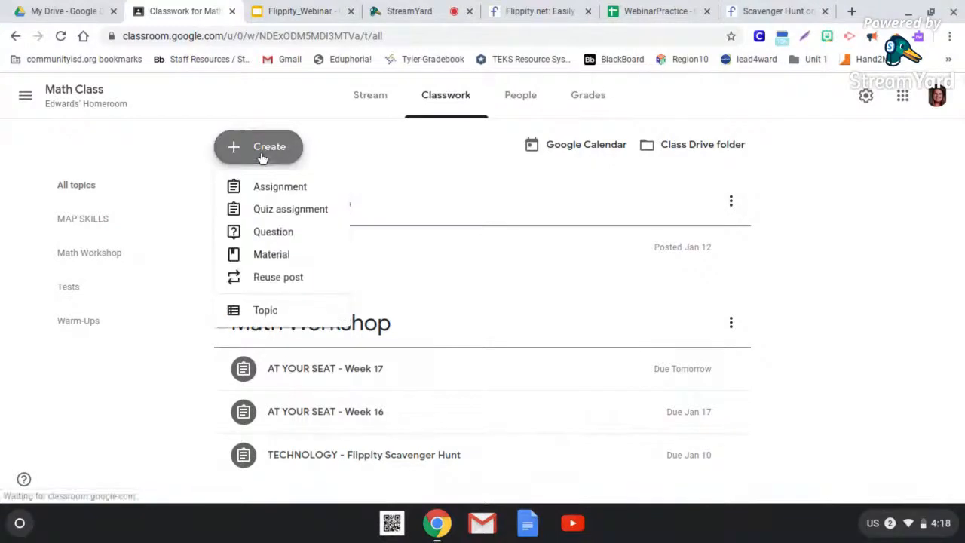
{"action": "left_click", "coordinate": [276, 190]}
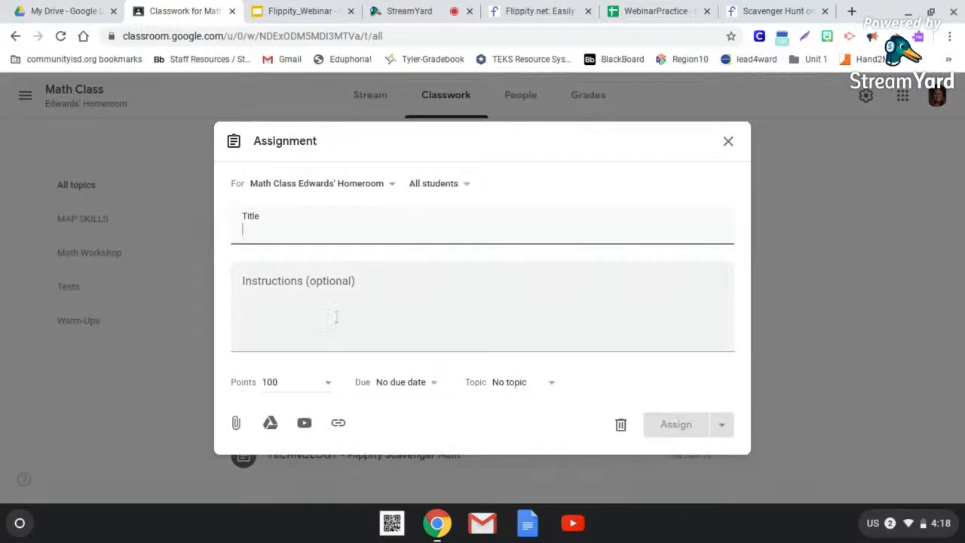
{"action": "type", "text": "Sca"}
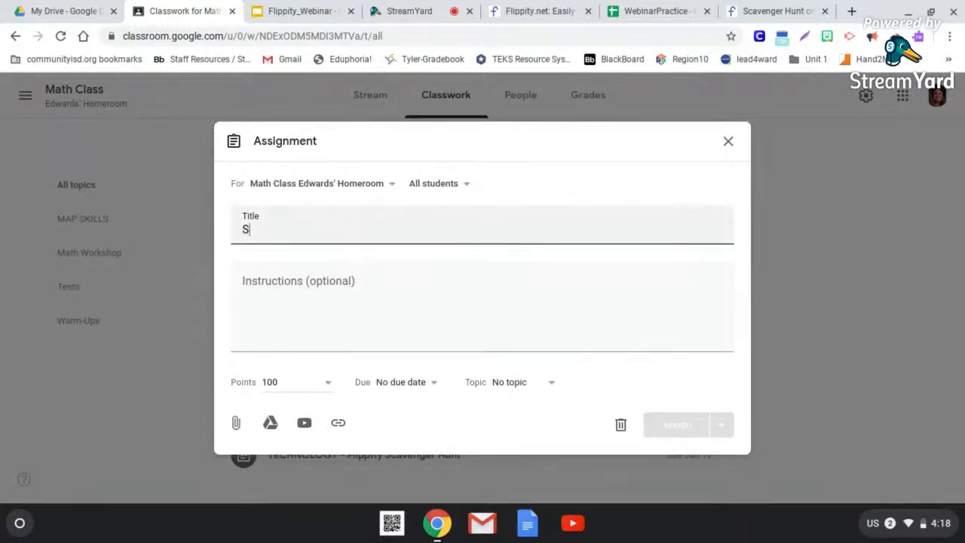
{"action": "key", "text": "BackSpace"}
{"action": "key", "text": "BackSpace"}
{"action": "type", "text": "cavenger Hunt"}
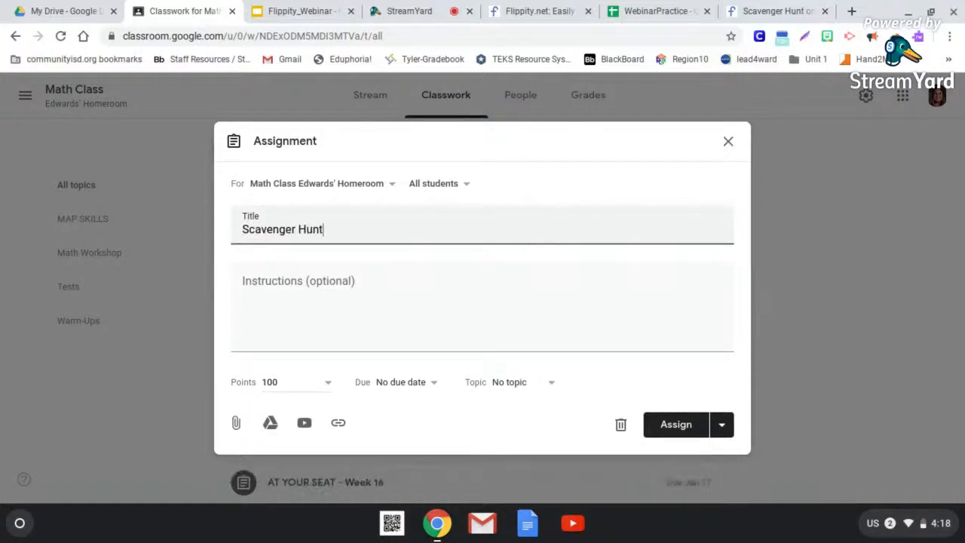
- Attach the copied Flippity scavenger hunt link to the assignment
{"action": "left_click", "coordinate": [339, 422]}
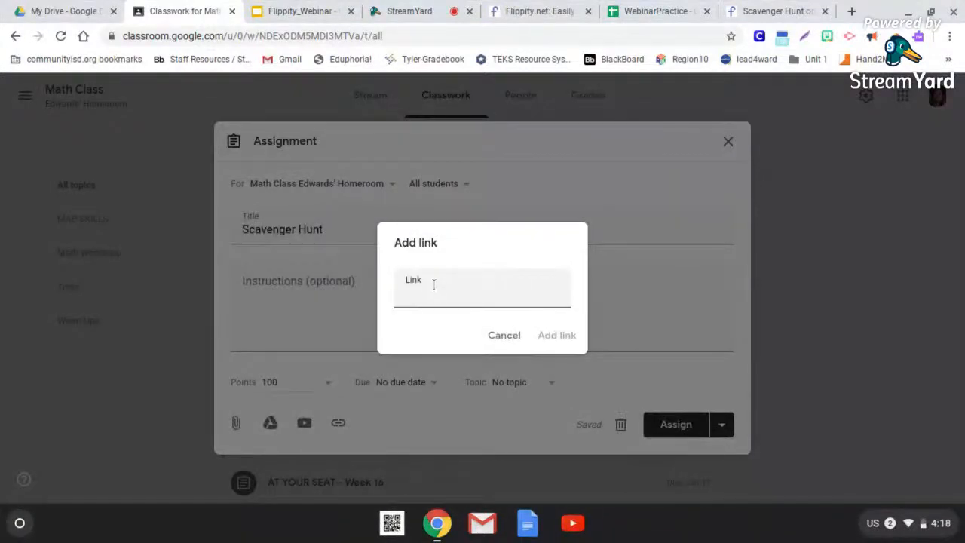
{"action": "key", "text": "ctrl+v"}
{"action": "left_click", "coordinate": [557, 335]}
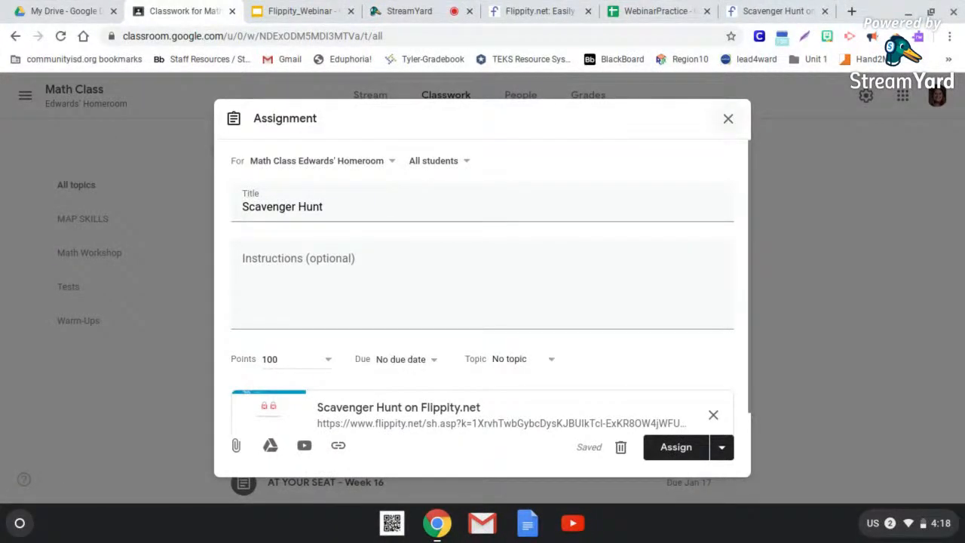
- Close the Scavenger Hunt assignment without assigning it, keeping it as a draft on the Classwork page
{"action": "left_click", "coordinate": [728, 122]}
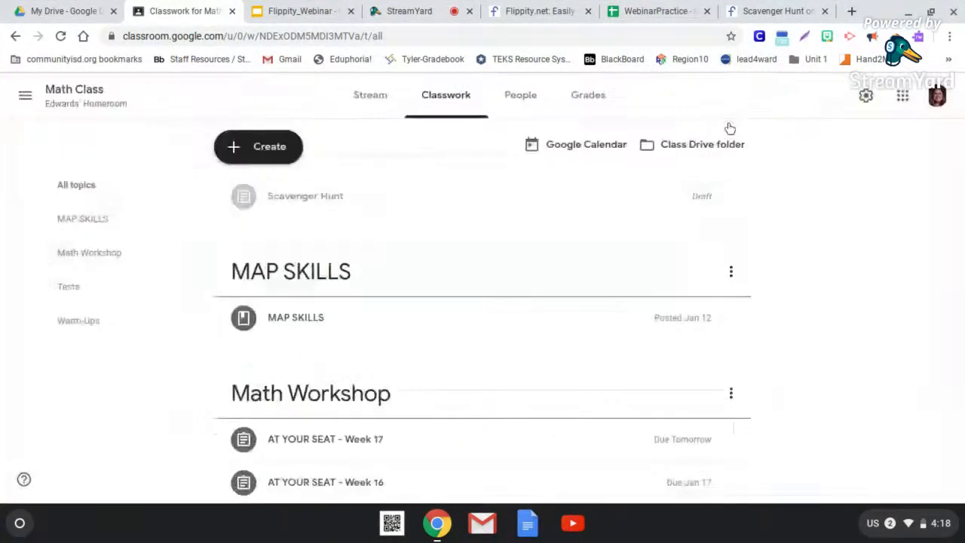
{"action": "scroll", "coordinate": [842, 221], "scroll_direction": "down", "scroll_amount": 1}
{"action": "scroll", "coordinate": [842, 221], "scroll_direction": "up", "scroll_amount": 1}
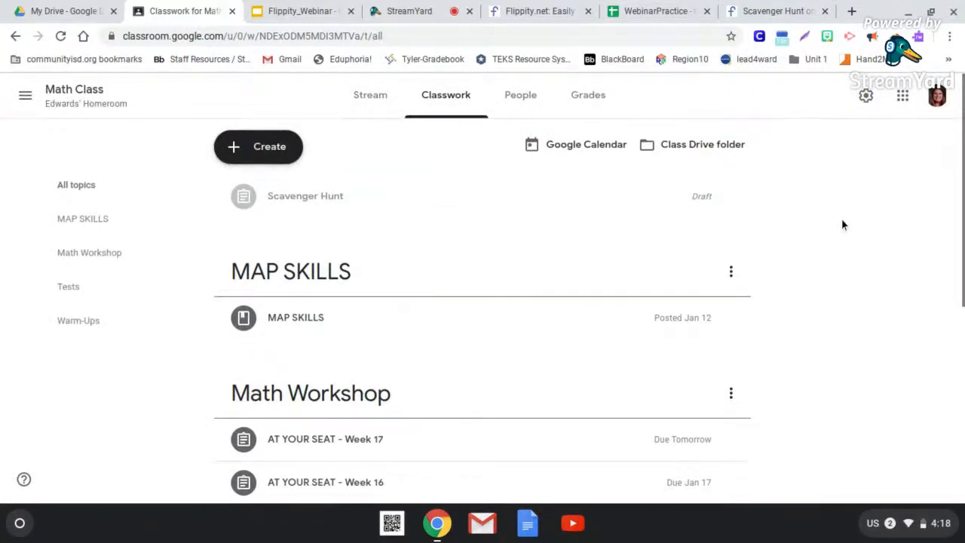
- Reopen the Scavenger Hunt draft for editing to view its details and close it again
{"action": "left_click", "coordinate": [730, 199]}
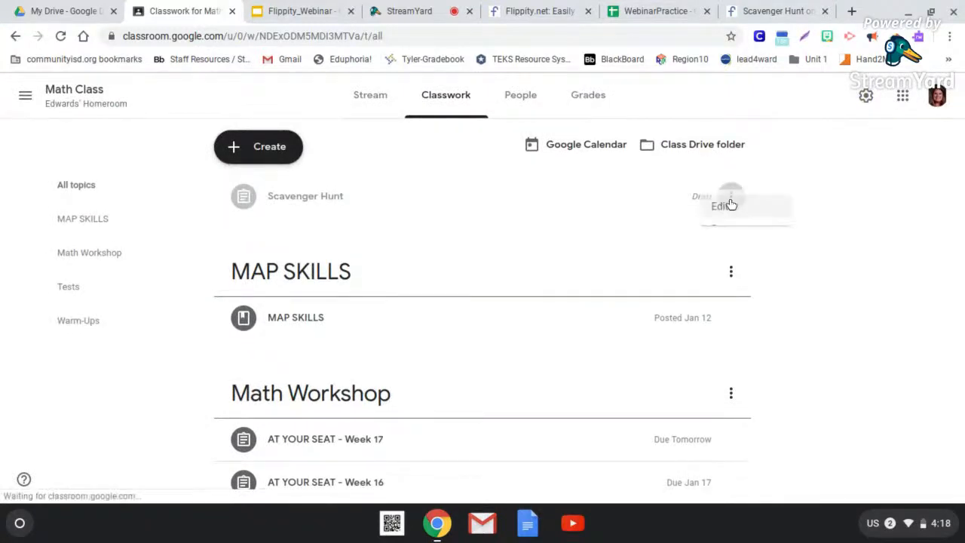
{"action": "left_click", "coordinate": [706, 233]}
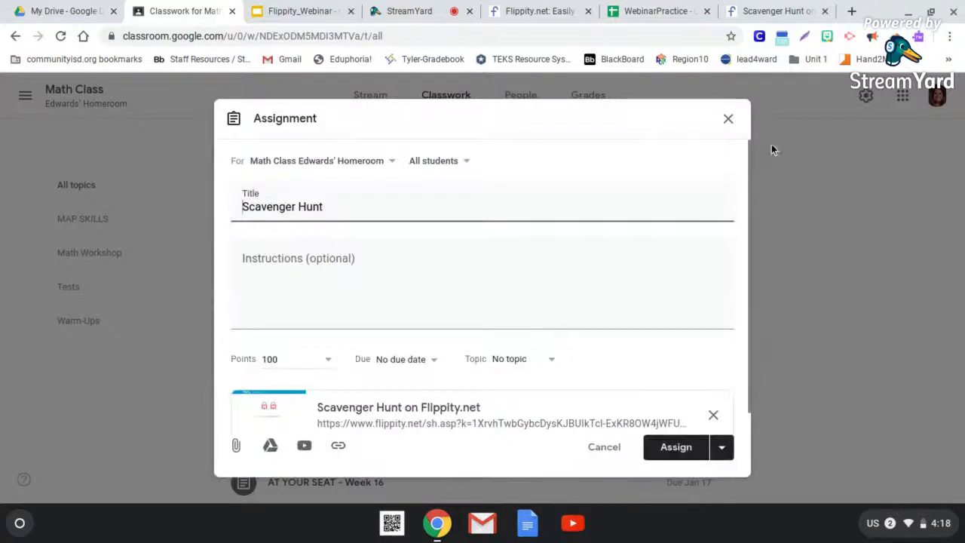
{"action": "left_click", "coordinate": [731, 118]}
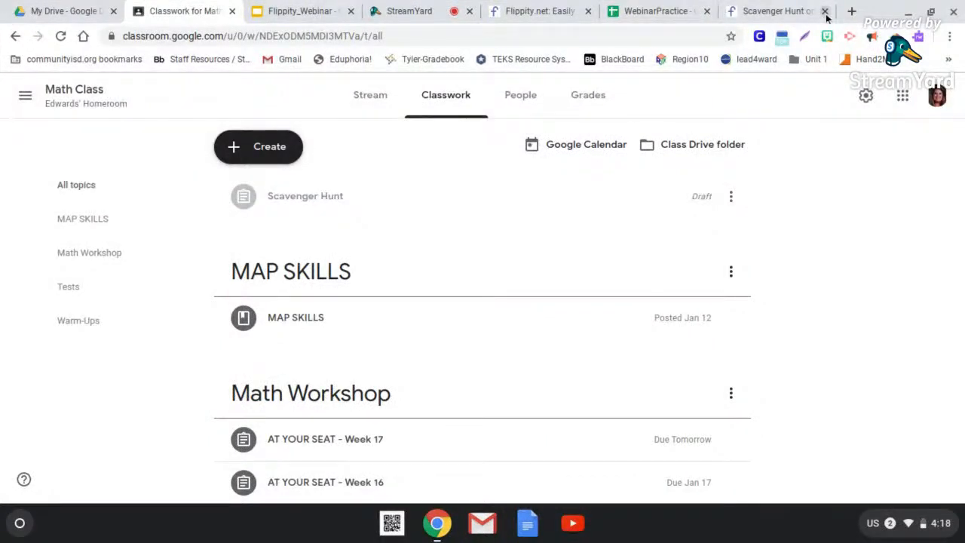
- Open the Bitly website at bit.ly in a new browser tab
{"action": "left_click", "coordinate": [851, 11]}
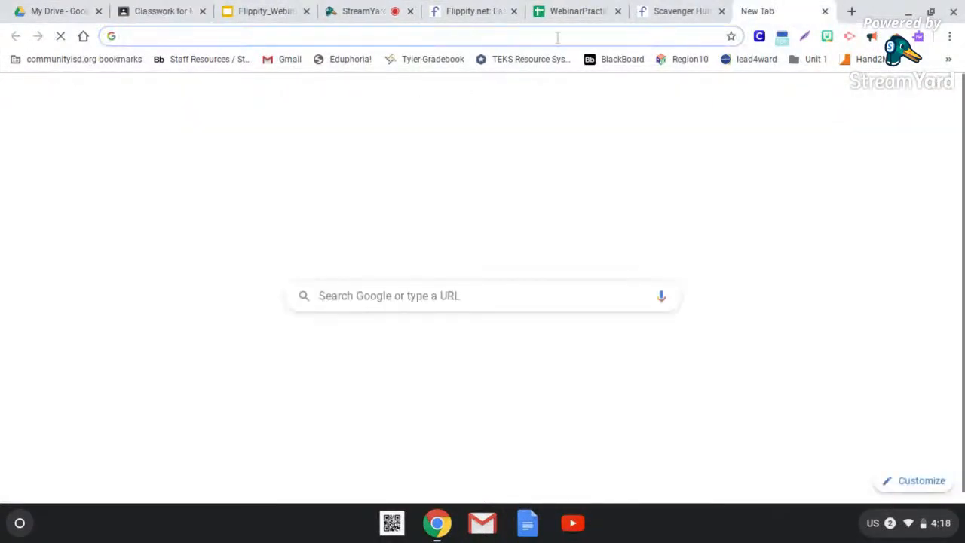
{"action": "type", "text": "bit.ly"}
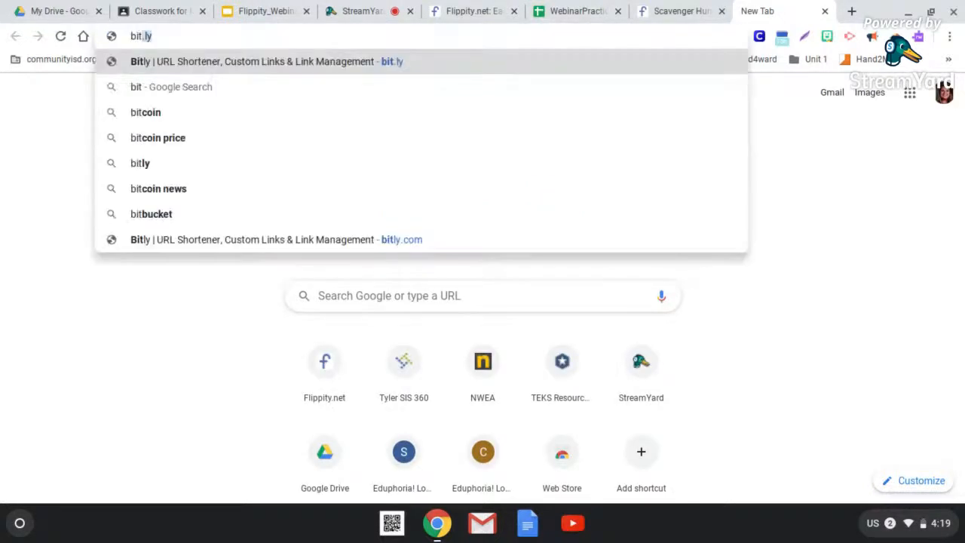
{"action": "key", "text": "Return"}
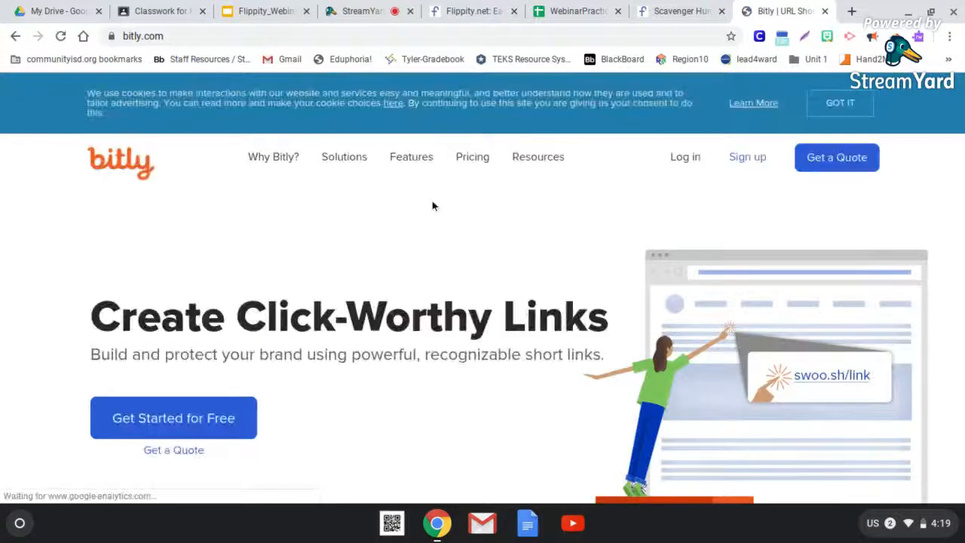
- Shorten the copied Flippity scavenger hunt web address with Bitly's link shortener
{"action": "scroll", "coordinate": [432, 201], "scroll_direction": "down", "scroll_amount": 3}
{"action": "scroll", "coordinate": [279, 339], "scroll_direction": "down", "scroll_amount": 1}
{"action": "left_click", "coordinate": [280, 341]}
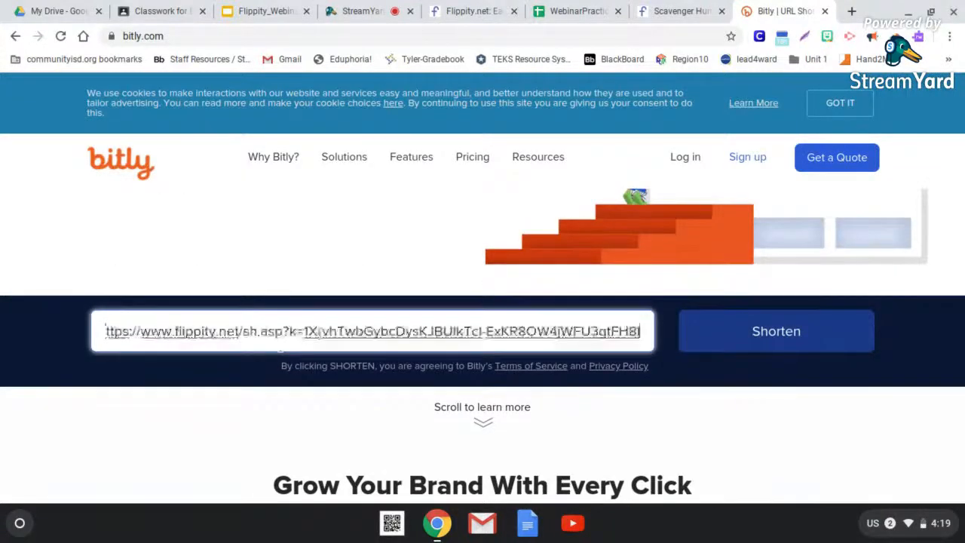
{"action": "left_click", "coordinate": [740, 336]}
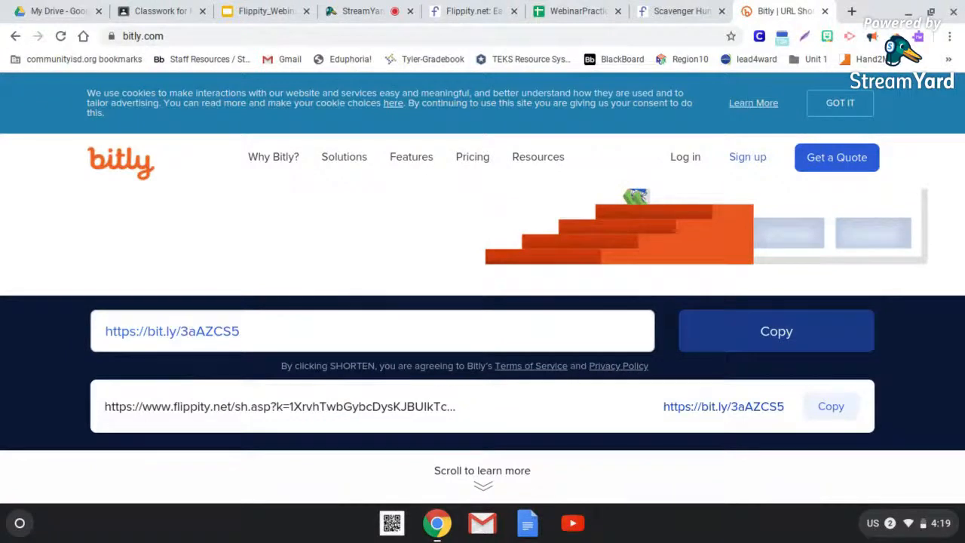
- Review the shortened scavenger hunt link on Bitly and switch to the StreamYard broadcast to check the comments
{"action": "scroll", "coordinate": [483, 339], "scroll_direction": "up", "scroll_amount": 3}
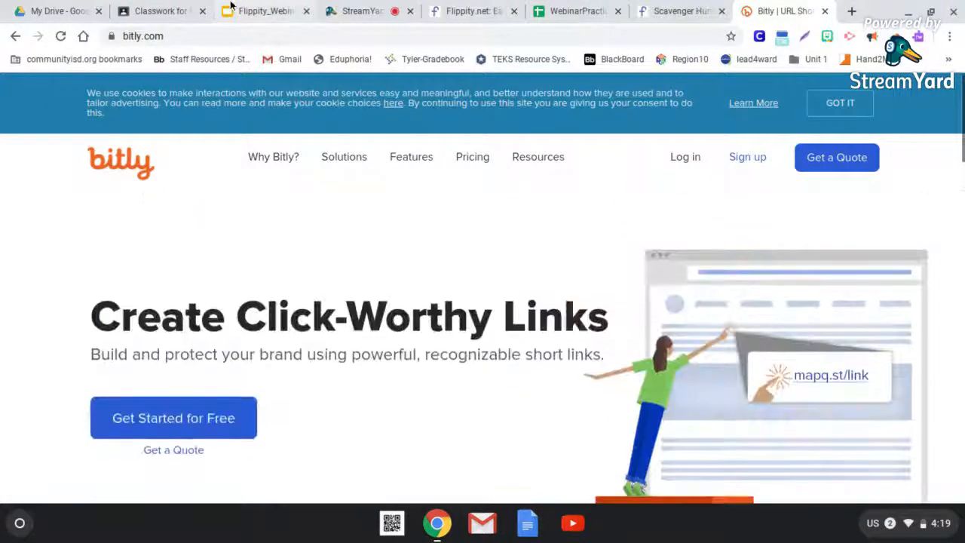
{"action": "mouse_move", "coordinate": [273, 156]}
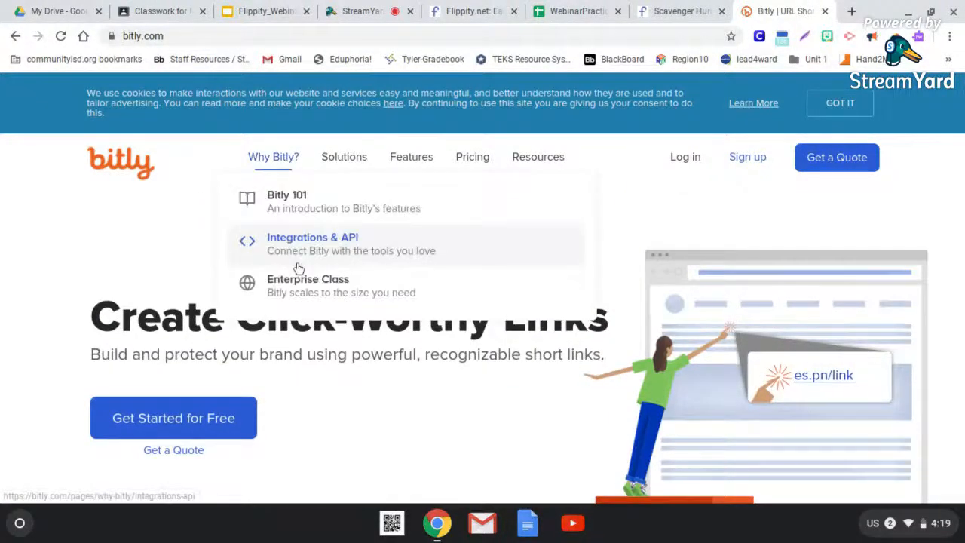
{"action": "scroll", "coordinate": [299, 268], "scroll_direction": "down", "scroll_amount": 3}
{"action": "scroll", "coordinate": [299, 269], "scroll_direction": "down", "scroll_amount": 1}
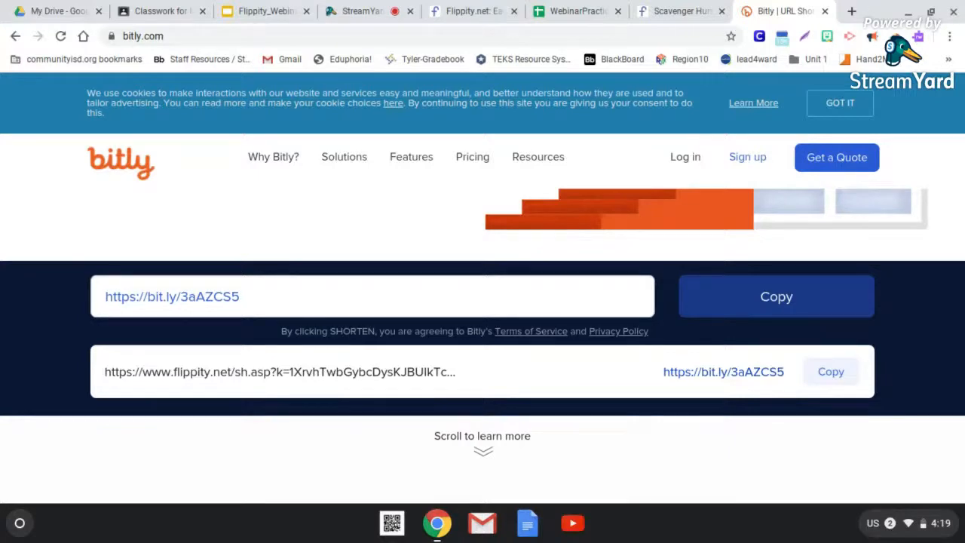
{"action": "left_click", "coordinate": [343, 9]}
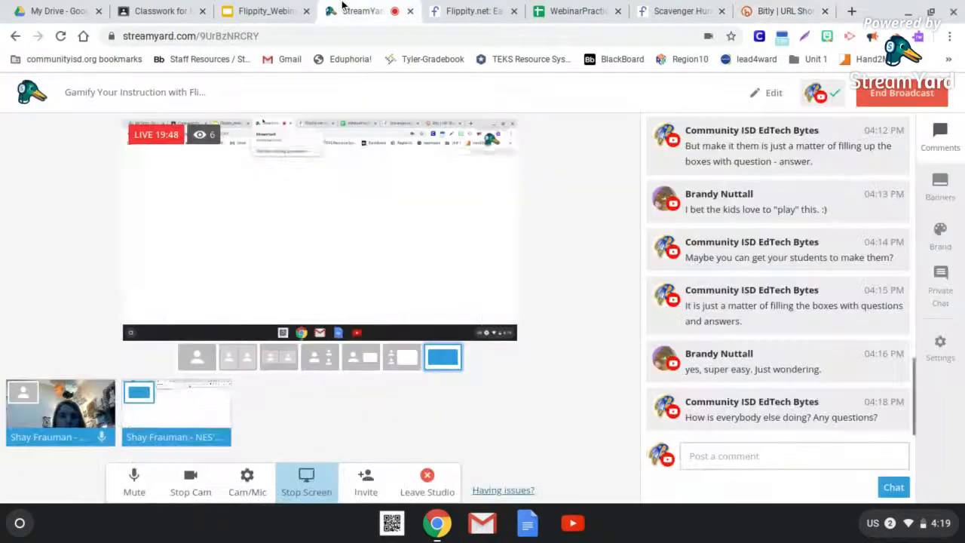